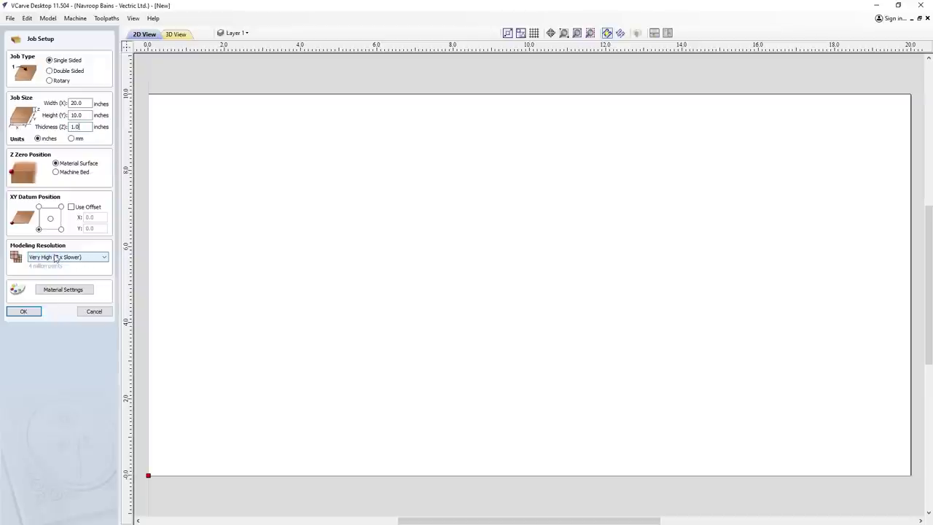
Accept the job setup and create an 8 by 8 inch rectangle with external corner radii of 0.125 inches
{"action": "left_click", "coordinate": [34, 312]}
{"action": "left_click", "coordinate": [55, 95]}
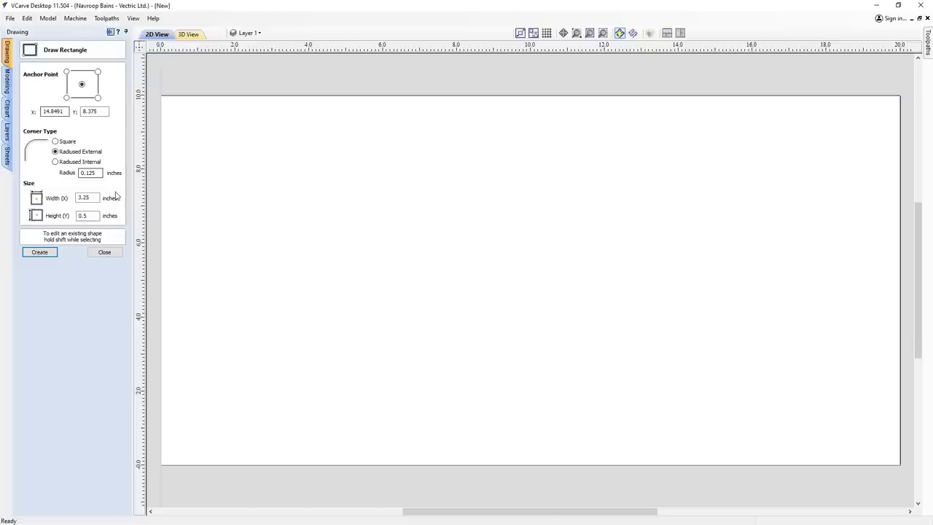
{"action": "left_click_drag", "start_coordinate": [97, 197], "coordinate": [2, 203]}
{"action": "left_click", "coordinate": [48, 253]}
{"action": "scroll", "coordinate": [233, 277], "scroll_direction": "down", "scroll_amount": 2}
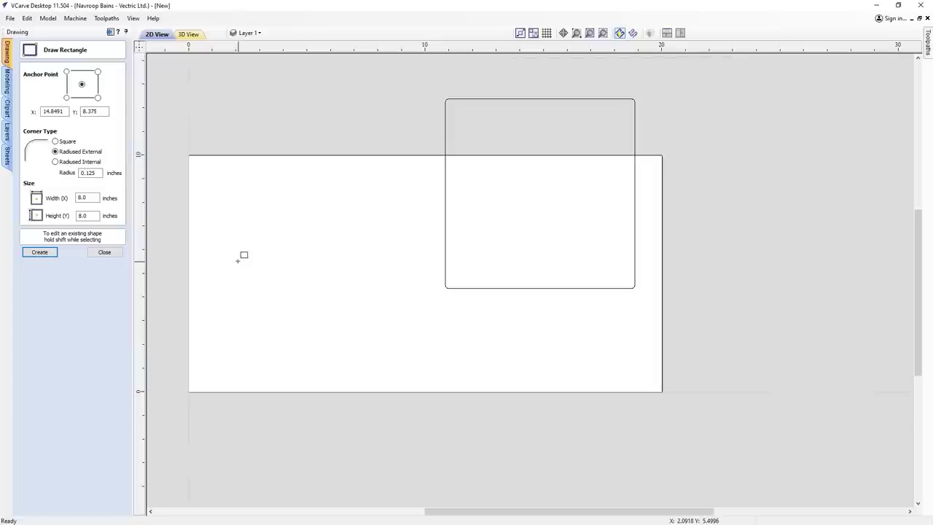
{"action": "left_click", "coordinate": [104, 252]}
Move the 8-inch square onto the left half of the material, vertically centered on the board
{"action": "left_click", "coordinate": [539, 100]}
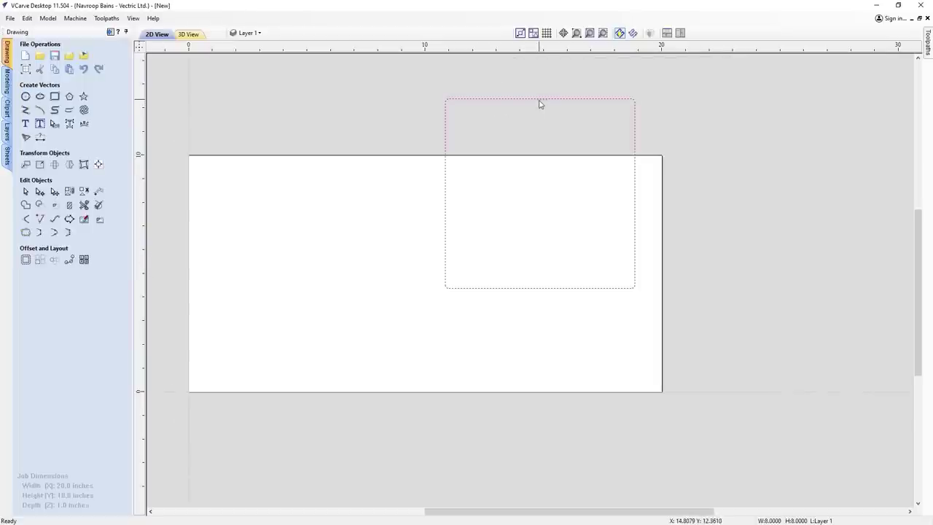
{"action": "left_click", "coordinate": [538, 100]}
{"action": "left_click_drag", "start_coordinate": [542, 193], "coordinate": [302, 274]}
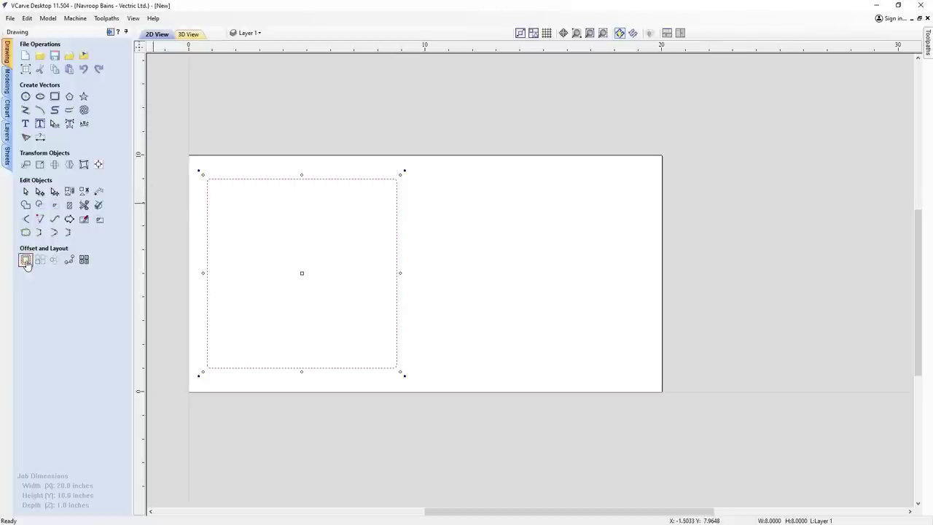
Offset the 8-inch square inwards by 0.25 inches, keeping the original outline
{"action": "left_click", "coordinate": [25, 260]}
{"action": "left_click", "coordinate": [65, 91]}
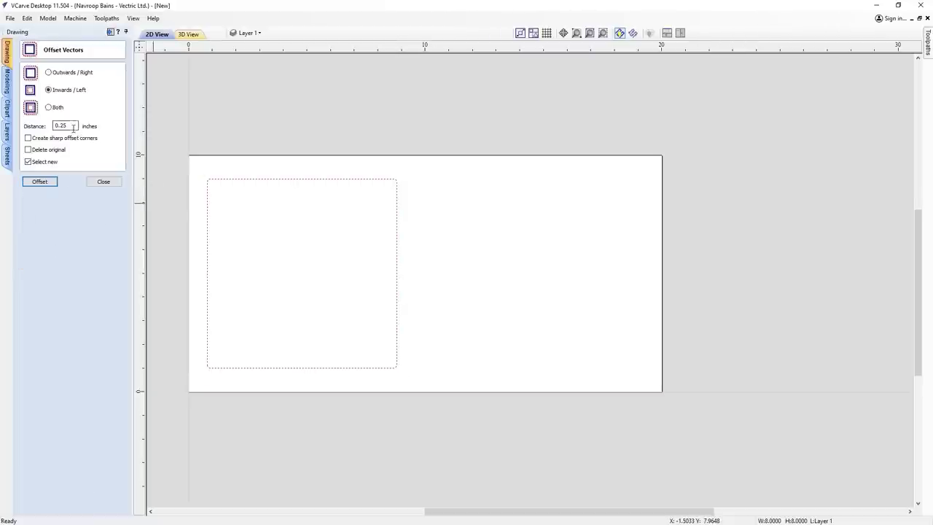
{"action": "left_click", "coordinate": [40, 183]}
{"action": "scroll", "coordinate": [275, 251], "scroll_direction": "up", "scroll_amount": 2}
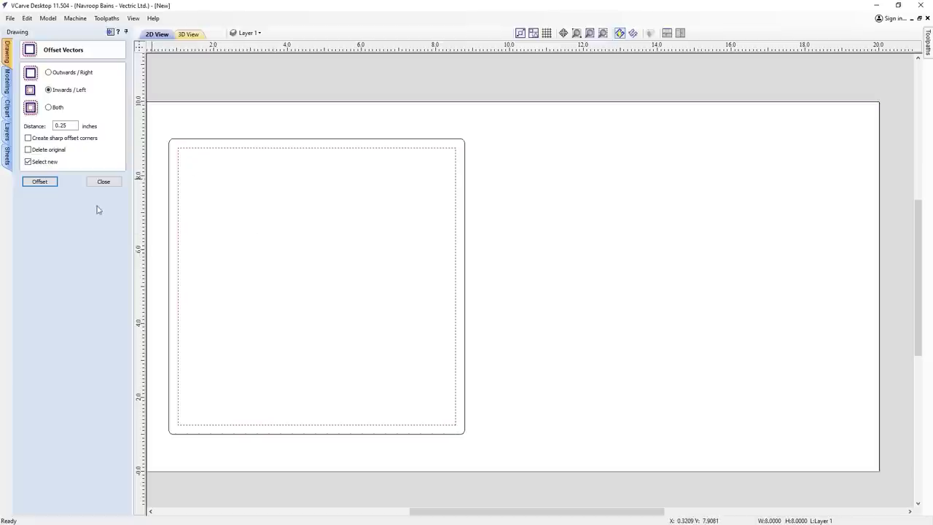
{"action": "left_click", "coordinate": [103, 182]}
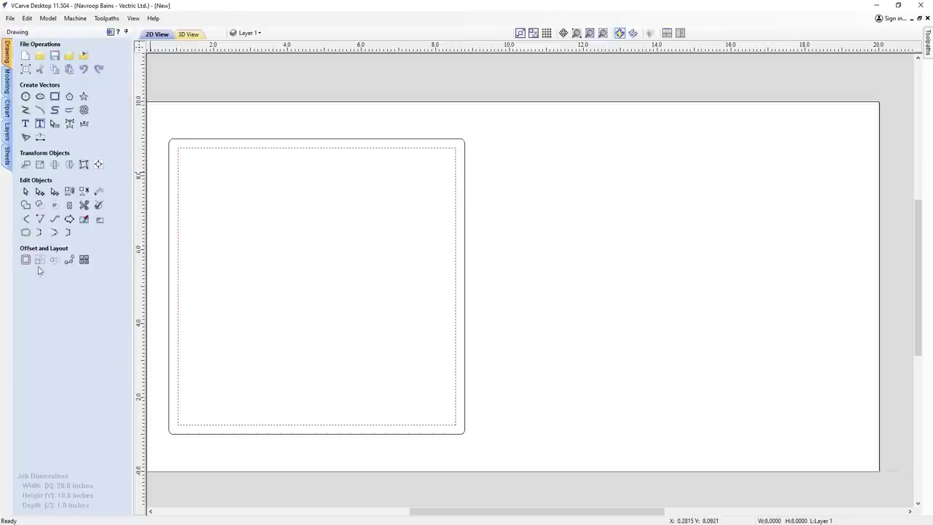
Round all four corners of the inner square with normal fillets of 0.125 inch radius
{"action": "left_click", "coordinate": [25, 222]}
{"action": "key", "text": "End"}
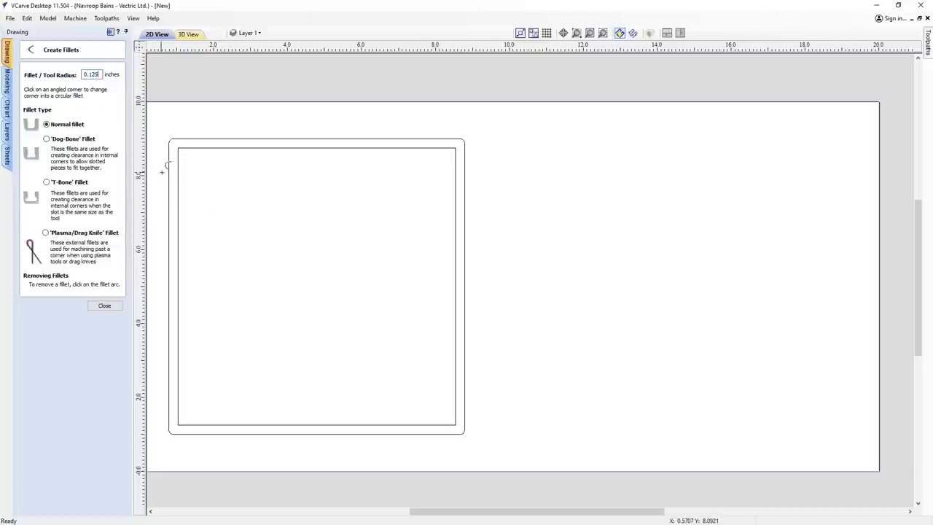
{"action": "scroll", "coordinate": [175, 145], "scroll_direction": "up", "scroll_amount": 2}
{"action": "left_click", "coordinate": [182, 146]}
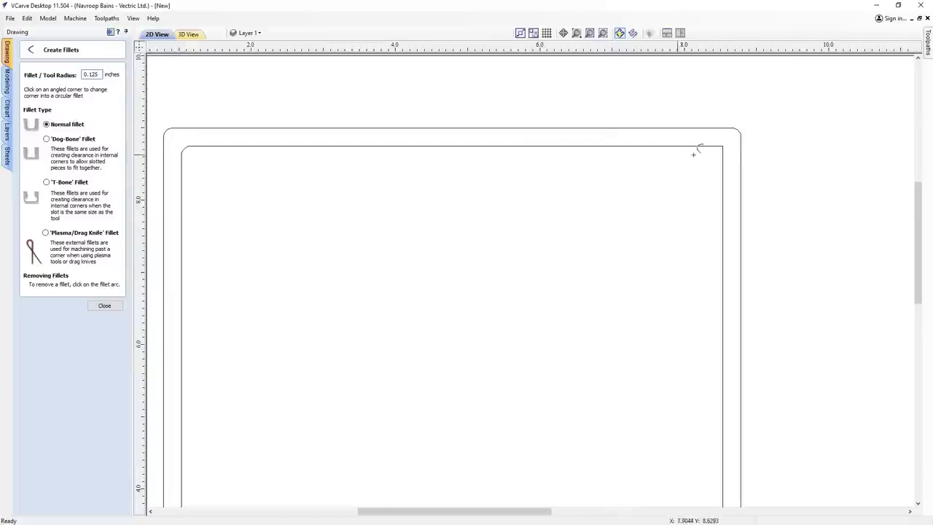
{"action": "scroll", "coordinate": [727, 145], "scroll_direction": "down", "scroll_amount": 4}
{"action": "scroll", "coordinate": [610, 308], "scroll_direction": "up", "scroll_amount": 2}
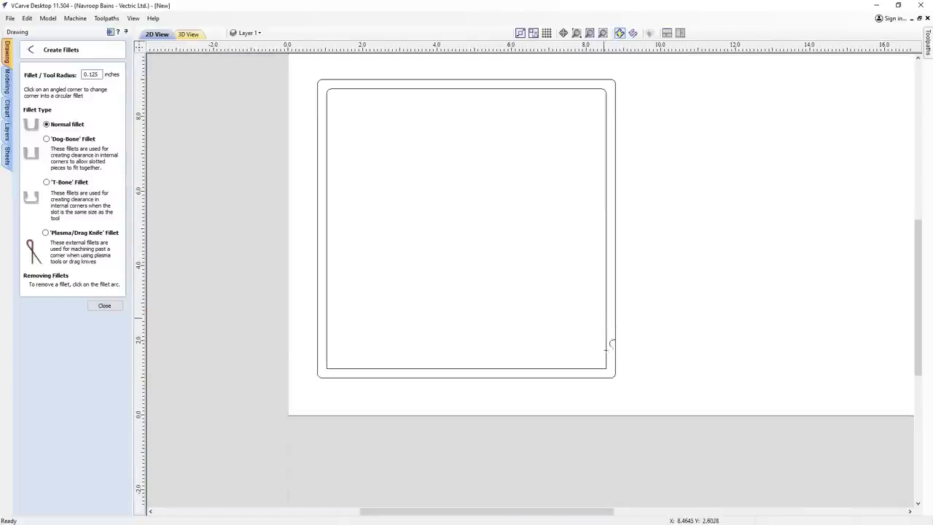
{"action": "left_click", "coordinate": [608, 366]}
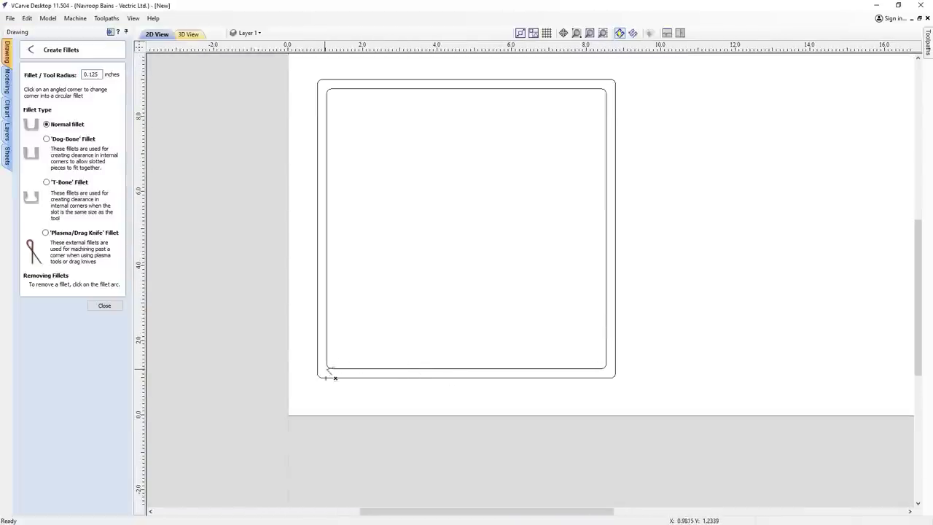
{"action": "left_click", "coordinate": [104, 305]}
Select both nested squares and create a copy flipped horizontally about the job center
{"action": "scroll", "coordinate": [269, 233], "scroll_direction": "down", "scroll_amount": 1}
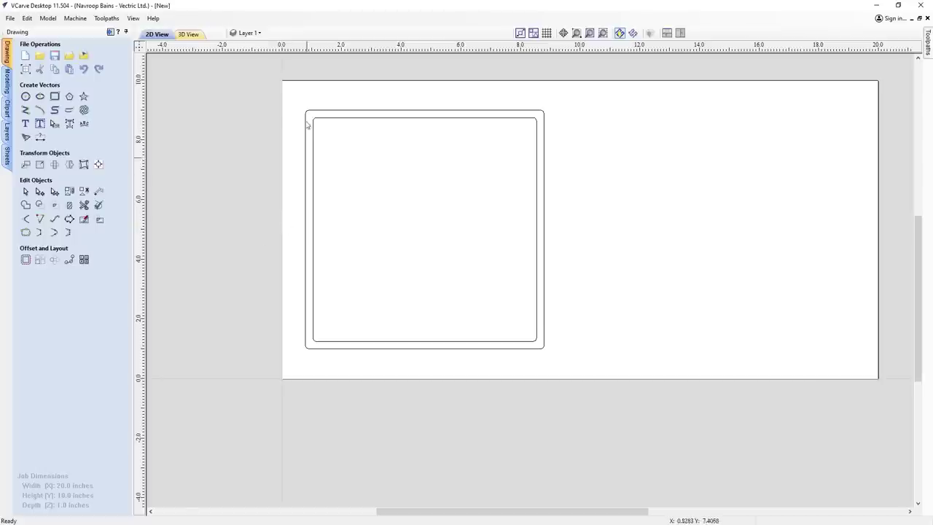
{"action": "left_click_drag", "start_coordinate": [292, 94], "coordinate": [568, 367]}
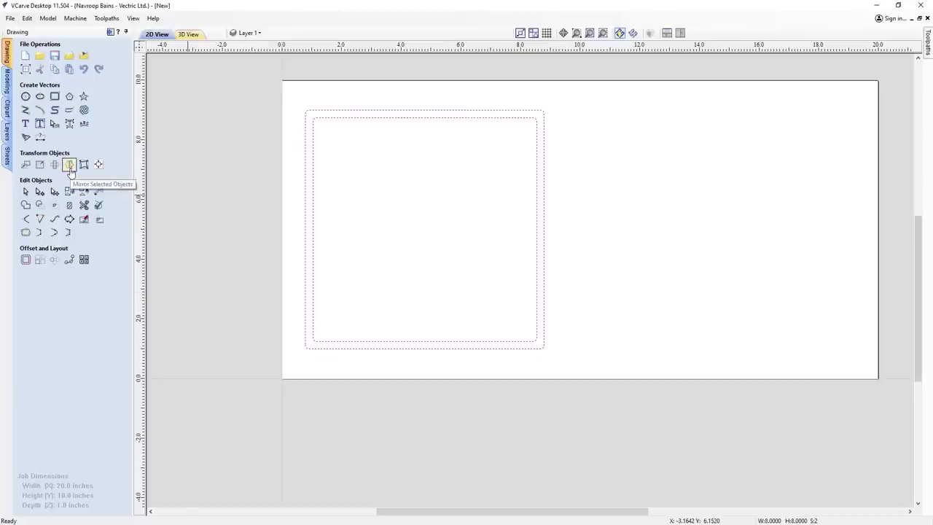
{"action": "left_click", "coordinate": [70, 167]}
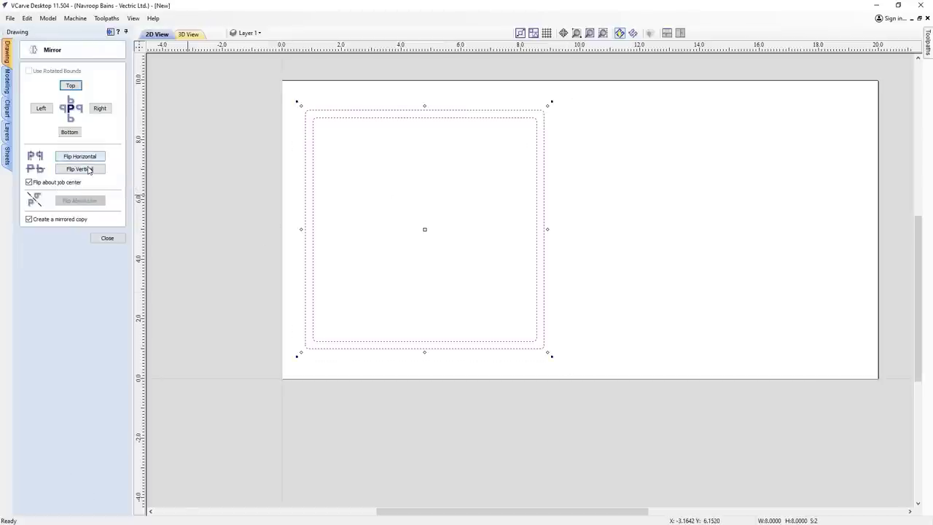
{"action": "left_click", "coordinate": [80, 156]}
{"action": "scroll", "coordinate": [485, 202], "scroll_direction": "down", "scroll_amount": 1}
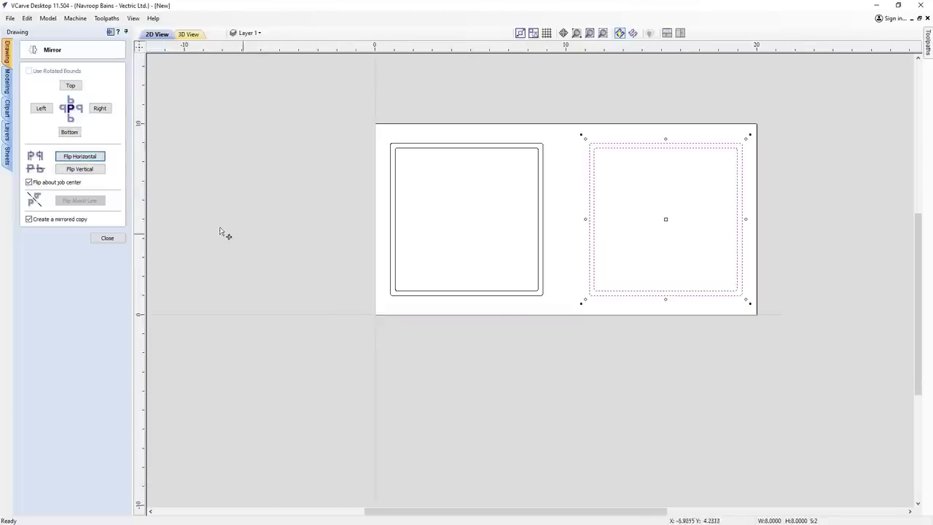
{"action": "left_click", "coordinate": [121, 239]}
{"action": "scroll", "coordinate": [692, 211], "scroll_direction": "up", "scroll_amount": 2}
{"action": "scroll", "coordinate": [527, 191], "scroll_direction": "down", "scroll_amount": 1}
{"action": "left_click", "coordinate": [532, 191]}
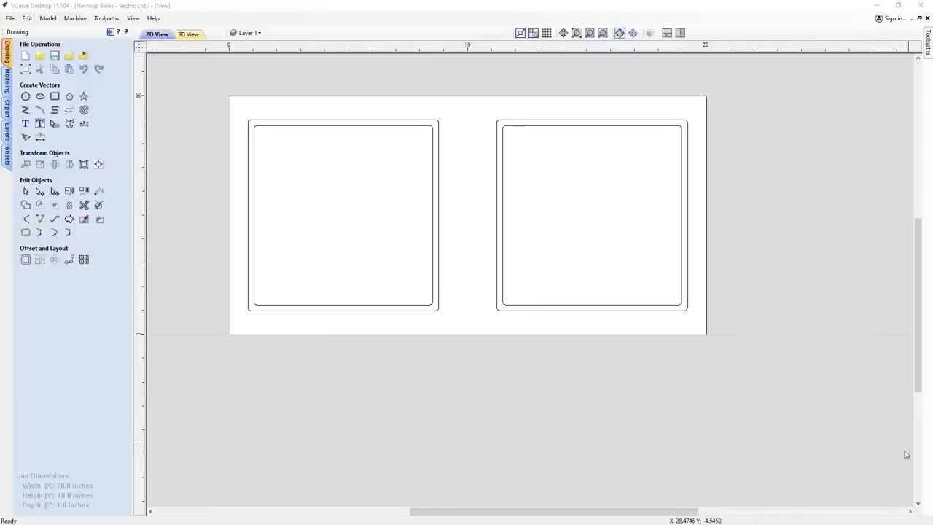
Add a horizontal guide near the top edge of the right-hand inner square and set its position to 8.25 inches
{"action": "left_click_drag", "start_coordinate": [619, 46], "coordinate": [595, 114]}
{"action": "scroll", "coordinate": [620, 129], "scroll_direction": "up", "scroll_amount": 3}
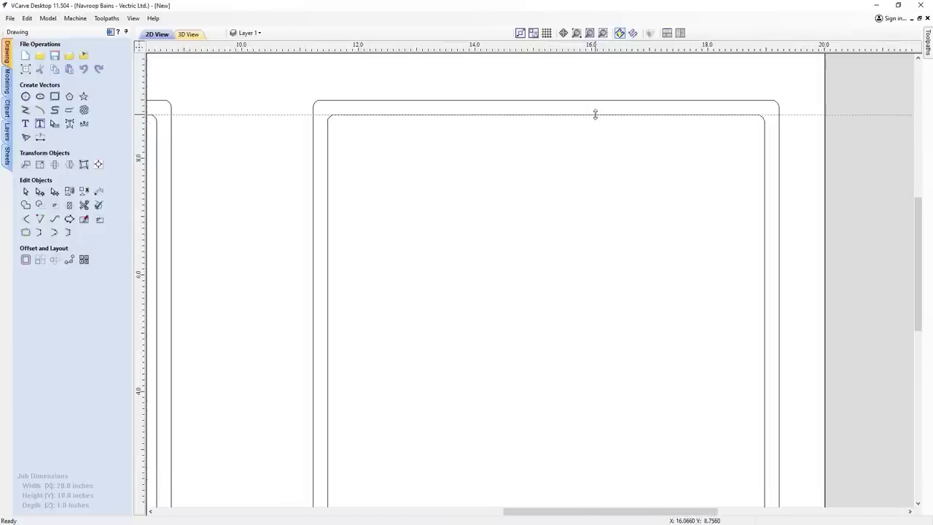
{"action": "mouse_move", "coordinate": [918, 206]}
{"action": "left_mouse_down"}
{"action": "mouse_move", "coordinate": [918, 232]}
{"action": "mouse_move", "coordinate": [917, 211]}
{"action": "left_mouse_up"}
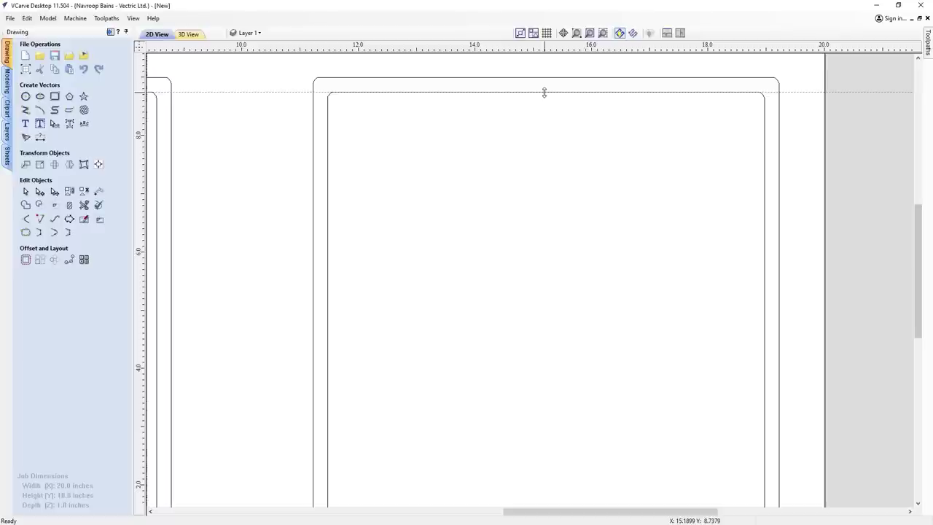
{"action": "double_click", "coordinate": [544, 92]}
{"action": "left_click", "coordinate": [464, 191]}
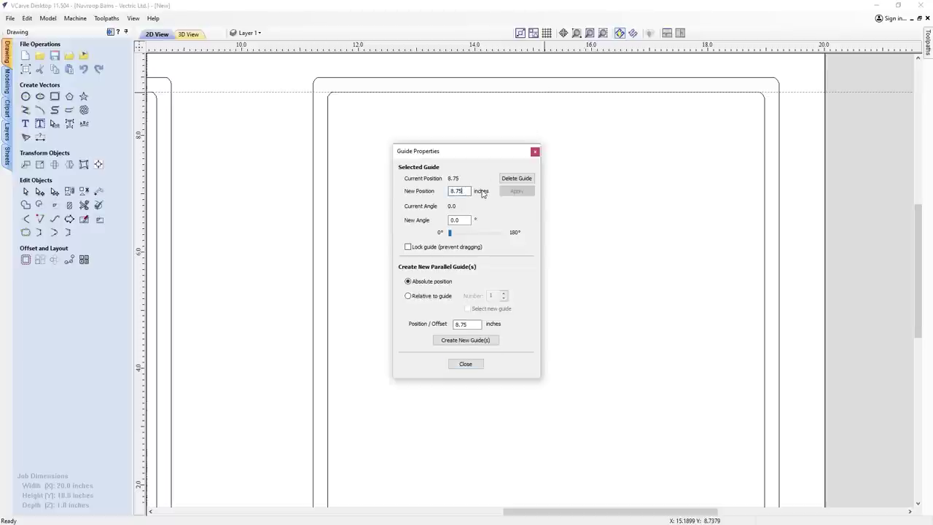
{"action": "key", "text": "BackSpace"}
{"action": "left_click", "coordinate": [510, 191]}
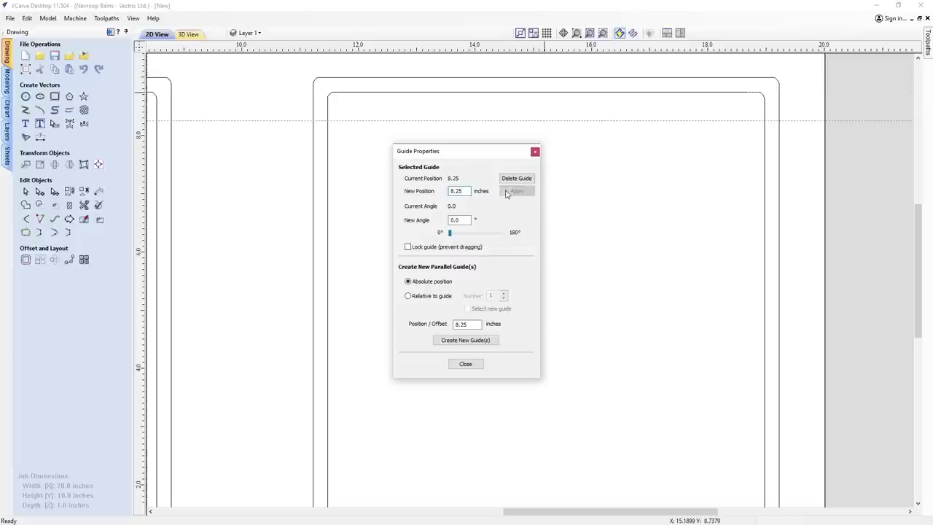
{"action": "left_click", "coordinate": [534, 152]}
Add a second horizontal guide near the bottom edge of the right-hand inner square and set its position to 1.75 inches
{"action": "scroll", "coordinate": [541, 156], "scroll_direction": "down", "scroll_amount": 3}
{"action": "mouse_move", "coordinate": [559, 48]}
{"action": "left_mouse_down"}
{"action": "mouse_move", "coordinate": [557, 220]}
{"action": "mouse_move", "coordinate": [570, 343]}
{"action": "mouse_move", "coordinate": [556, 352]}
{"action": "mouse_move", "coordinate": [554, 339]}
{"action": "mouse_move", "coordinate": [540, 338]}
{"action": "left_mouse_up"}
{"action": "scroll", "coordinate": [566, 342], "scroll_direction": "up", "scroll_amount": 4}
{"action": "scroll", "coordinate": [566, 343], "scroll_direction": "up", "scroll_amount": 1}
{"action": "double_click", "coordinate": [540, 340]}
{"action": "left_click", "coordinate": [460, 192]}
{"action": "type", "text": "7"}
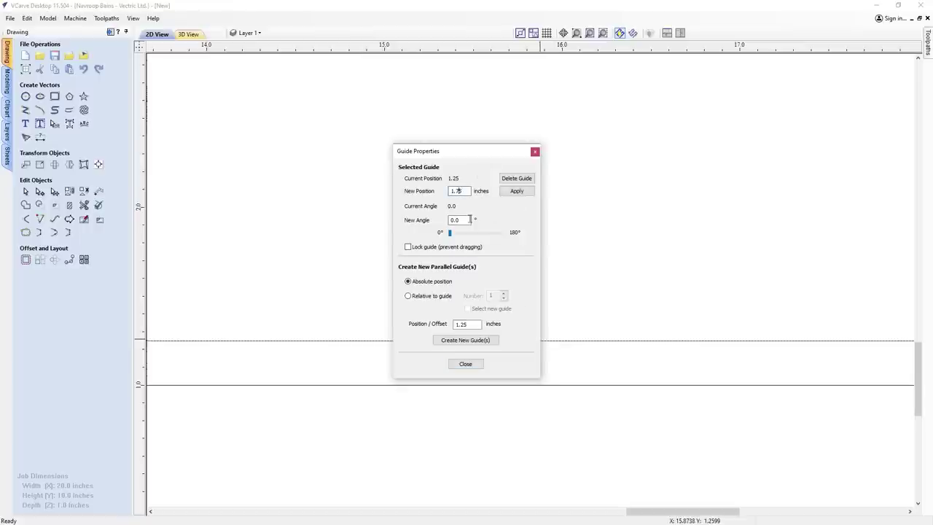
{"action": "left_click", "coordinate": [517, 191]}
{"action": "left_click", "coordinate": [534, 151]}
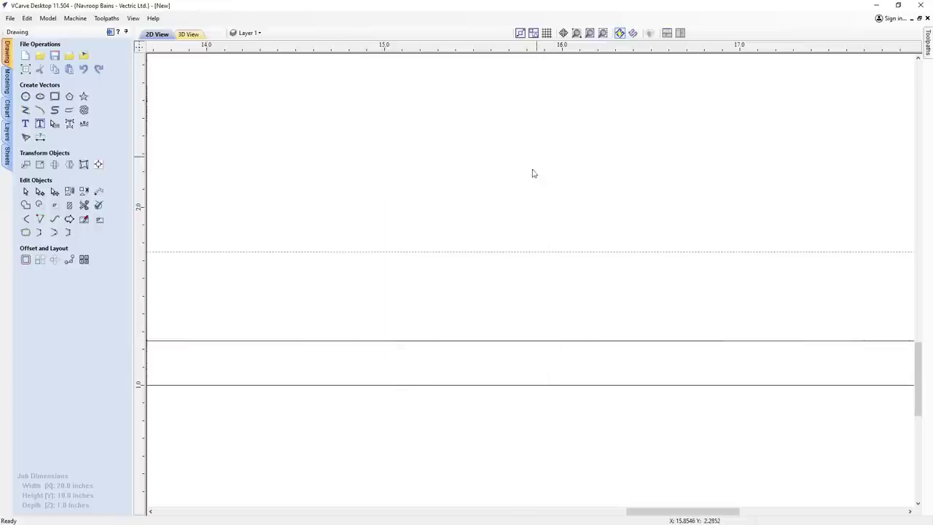
Create a rectangle 6.25 inches wide and 0.5 inches high with external corner radii of 0.125 inches
{"action": "scroll", "coordinate": [525, 182], "scroll_direction": "down", "scroll_amount": 5}
{"action": "scroll", "coordinate": [501, 155], "scroll_direction": "up", "scroll_amount": 2}
{"action": "scroll", "coordinate": [475, 145], "scroll_direction": "down", "scroll_amount": 2}
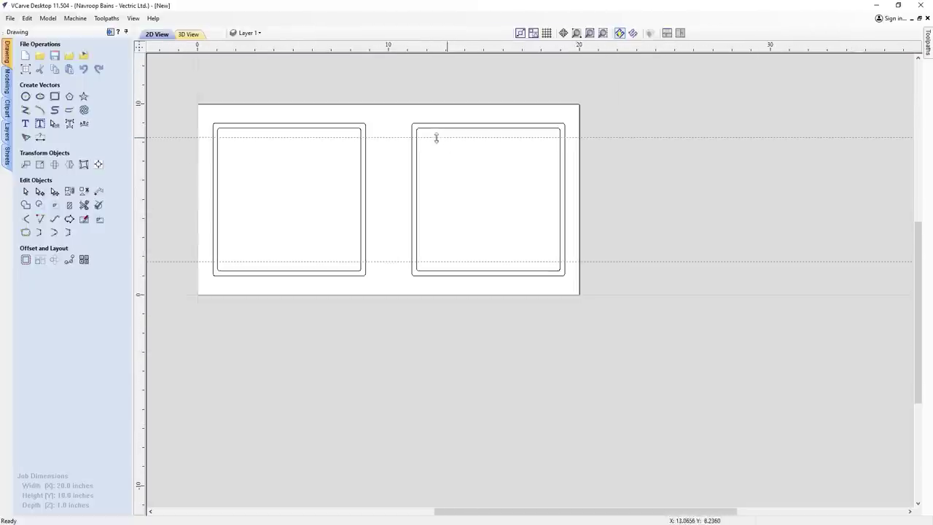
{"action": "left_click", "coordinate": [55, 96]}
{"action": "scroll", "coordinate": [649, 413], "scroll_direction": "up", "scroll_amount": 1}
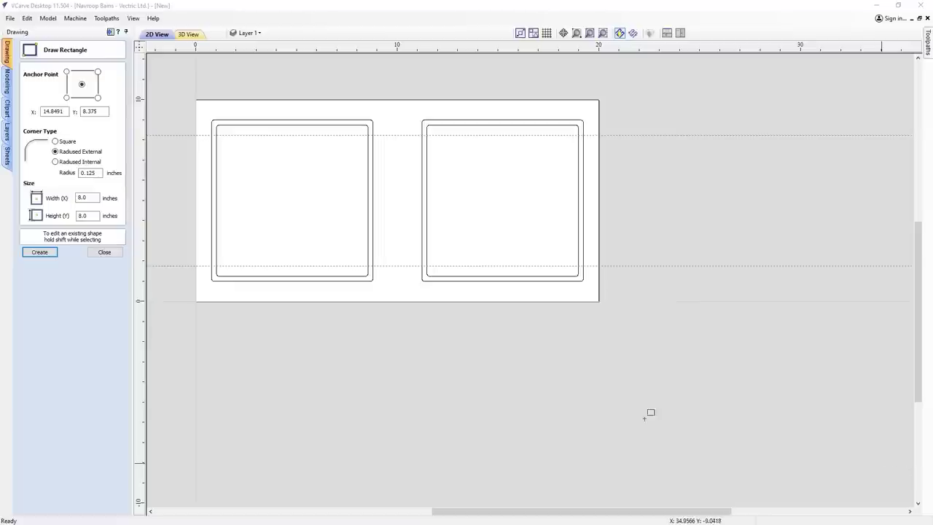
{"action": "double_click", "coordinate": [94, 197]}
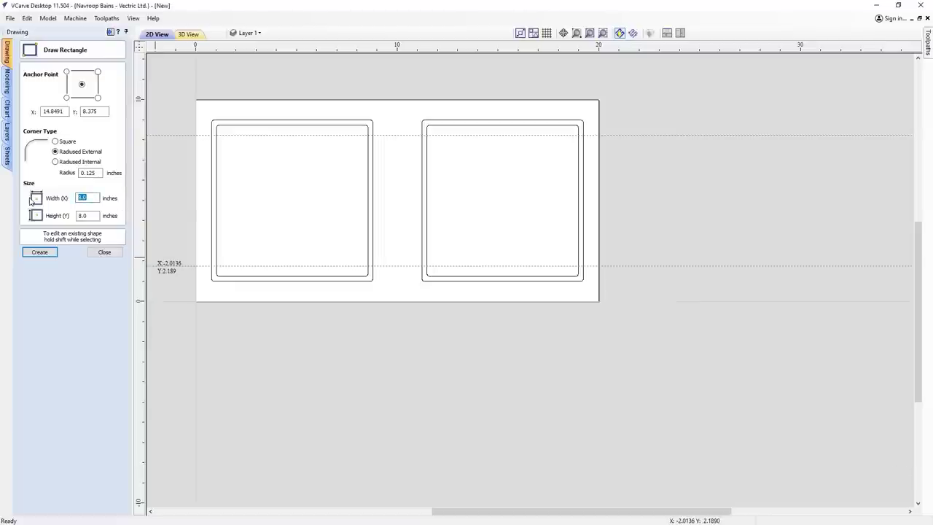
{"action": "type", "text": "0.5"}
{"action": "left_click", "coordinate": [49, 252]}
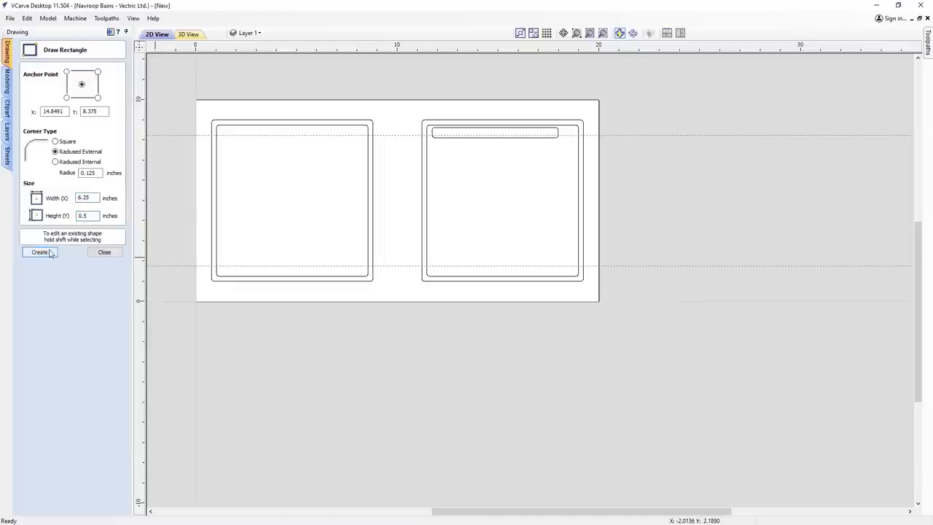
Create another radiused rectangle, 3.25 inches wide and 0.5 inches high, and finish drawing rectangles
{"action": "double_click", "coordinate": [86, 197]}
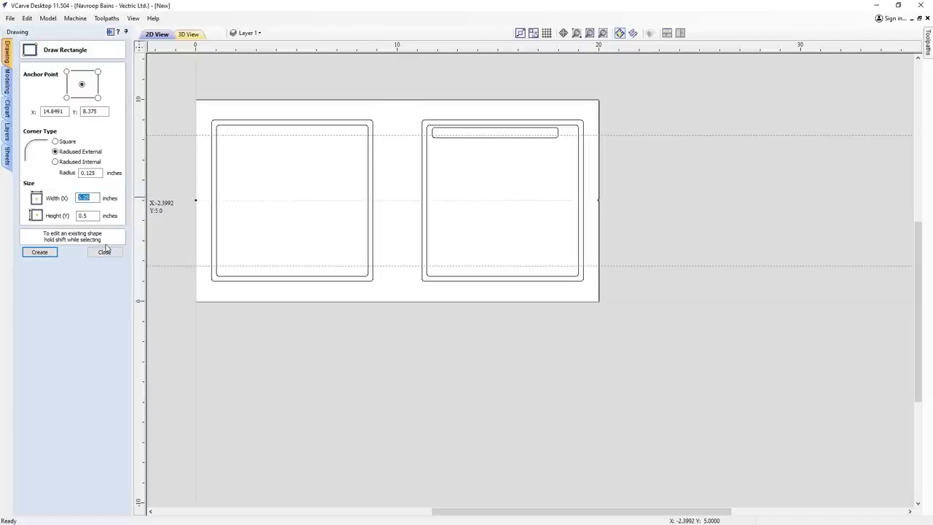
{"action": "left_click", "coordinate": [42, 254]}
{"action": "left_click", "coordinate": [104, 252]}
Move the 6.25-inch rectangle onto the lower guide, centered horizontally in the right-hand square
{"action": "left_click", "coordinate": [549, 133]}
{"action": "left_click", "coordinate": [549, 133]}
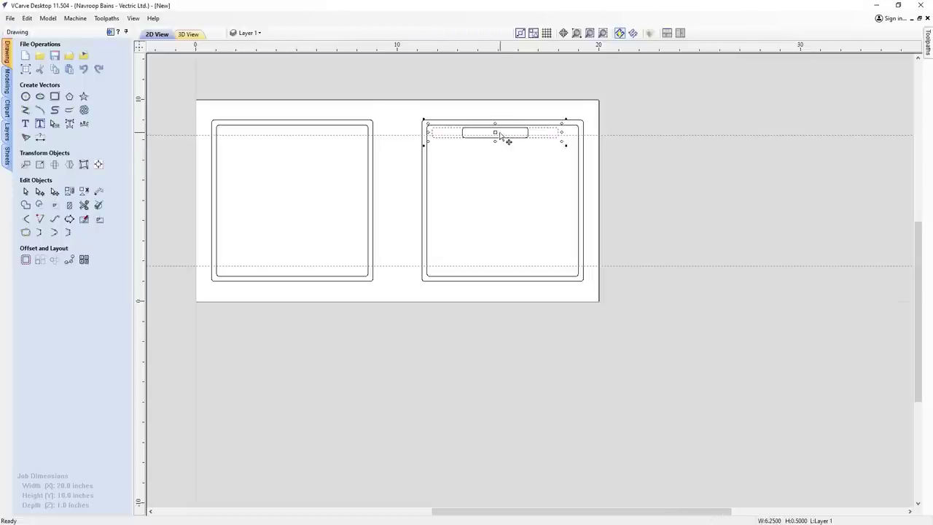
{"action": "left_click_drag", "start_coordinate": [496, 132], "coordinate": [501, 267]}
{"action": "scroll", "coordinate": [504, 265], "scroll_direction": "up", "scroll_amount": 2}
{"action": "scroll", "coordinate": [495, 244], "scroll_direction": "down", "scroll_amount": 1}
{"action": "left_click", "coordinate": [499, 228]}
{"action": "scroll", "coordinate": [521, 257], "scroll_direction": "down", "scroll_amount": 2}
{"action": "scroll", "coordinate": [513, 139], "scroll_direction": "up", "scroll_amount": 1}
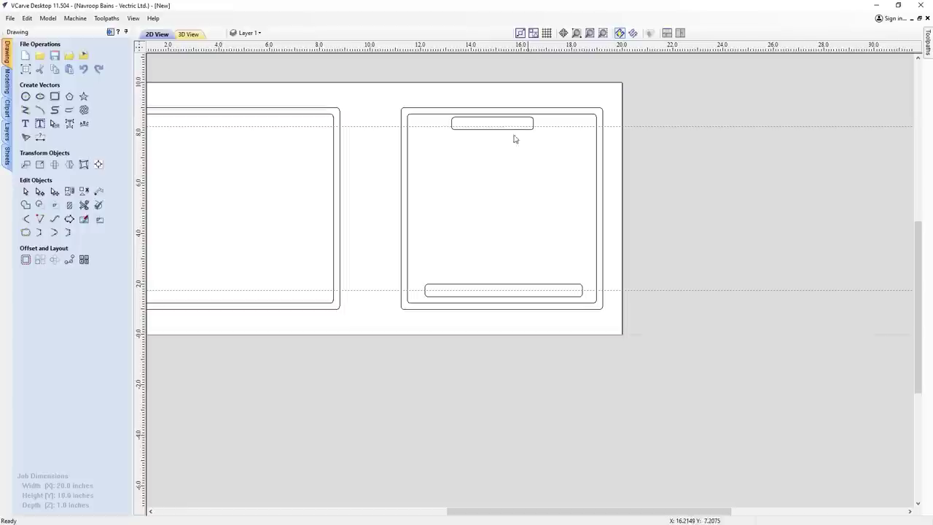
Center the 3.25-inch rectangle on the upper guide in the right-hand square, and realign the long rectangle on the lower guide
{"action": "left_click", "coordinate": [503, 130]}
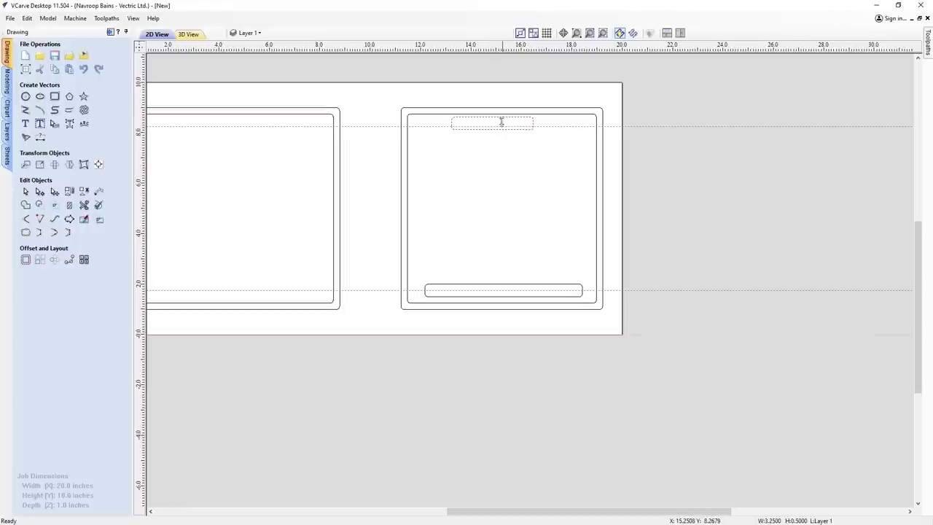
{"action": "mouse_move", "coordinate": [500, 120]}
{"action": "left_mouse_down"}
{"action": "mouse_move", "coordinate": [493, 198]}
{"action": "mouse_move", "coordinate": [504, 207]}
{"action": "mouse_move", "coordinate": [516, 204]}
{"action": "mouse_move", "coordinate": [504, 206]}
{"action": "mouse_move", "coordinate": [502, 175]}
{"action": "mouse_move", "coordinate": [500, 207]}
{"action": "mouse_move", "coordinate": [499, 127]}
{"action": "left_mouse_up"}
{"action": "left_click", "coordinate": [513, 199]}
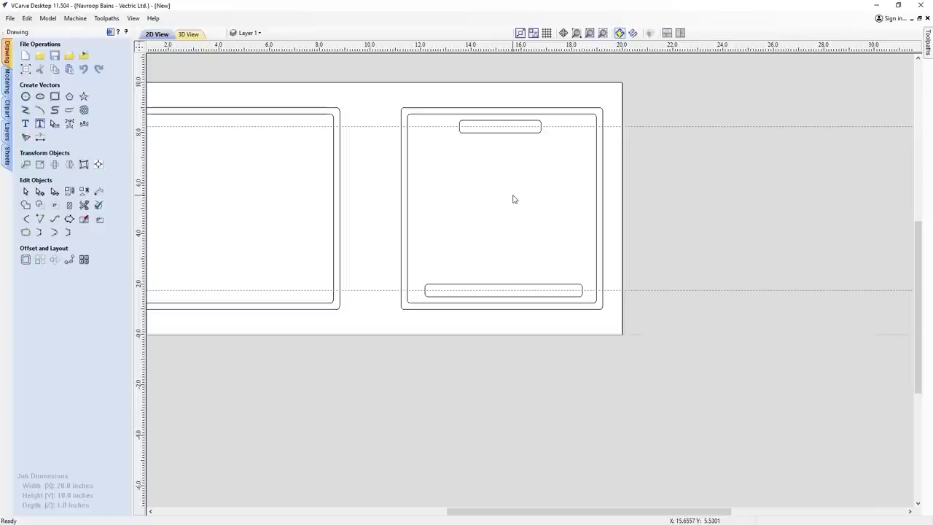
{"action": "left_click", "coordinate": [521, 288]}
{"action": "left_click_drag", "start_coordinate": [526, 292], "coordinate": [503, 289]}
{"action": "left_click", "coordinate": [532, 233]}
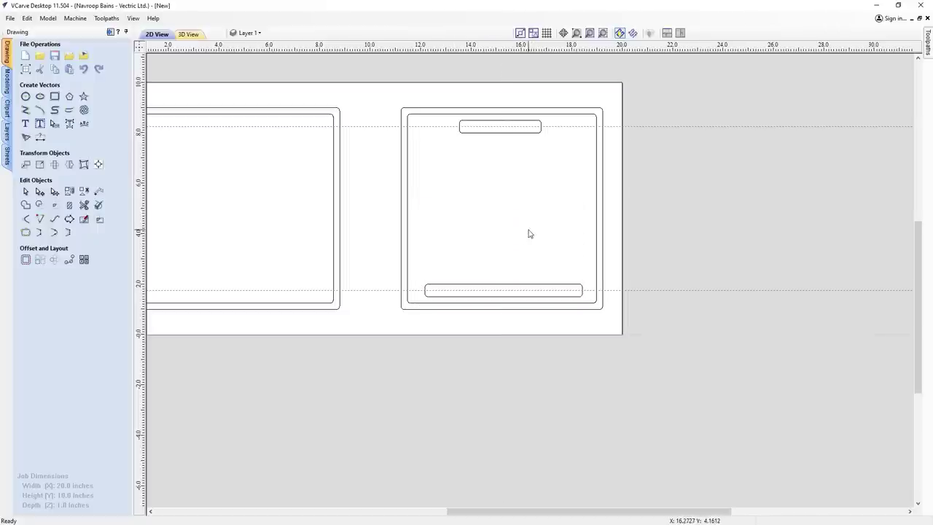
Draw a circle of 3 inches diameter at the center of the right-hand square
{"action": "scroll", "coordinate": [519, 227], "scroll_direction": "down", "scroll_amount": 2}
{"action": "scroll", "coordinate": [495, 249], "scroll_direction": "up", "scroll_amount": 1}
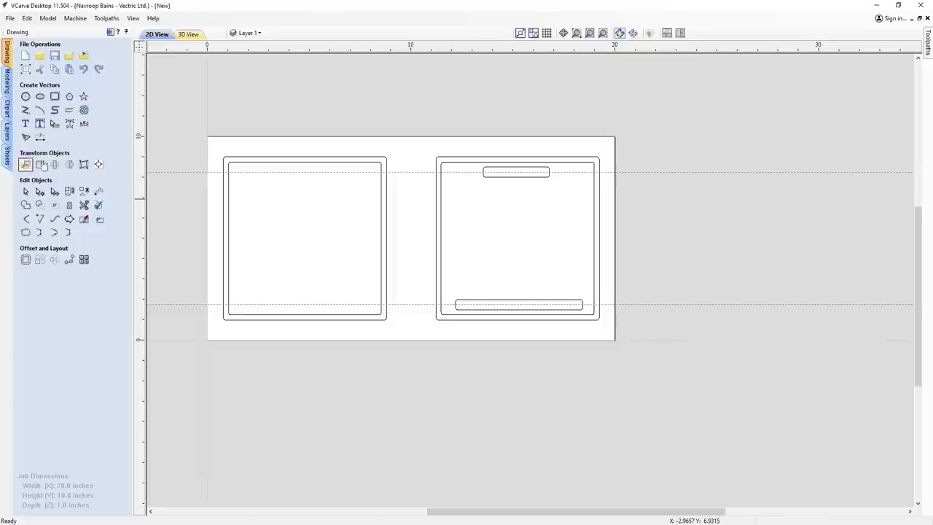
{"action": "left_click", "coordinate": [25, 97]}
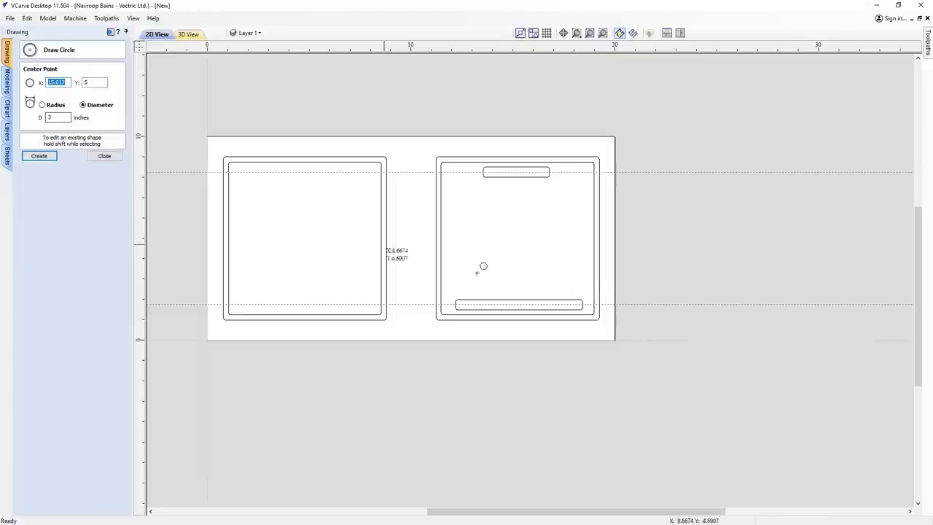
{"action": "left_click", "coordinate": [517, 238]}
{"action": "key", "text": "Escape"}
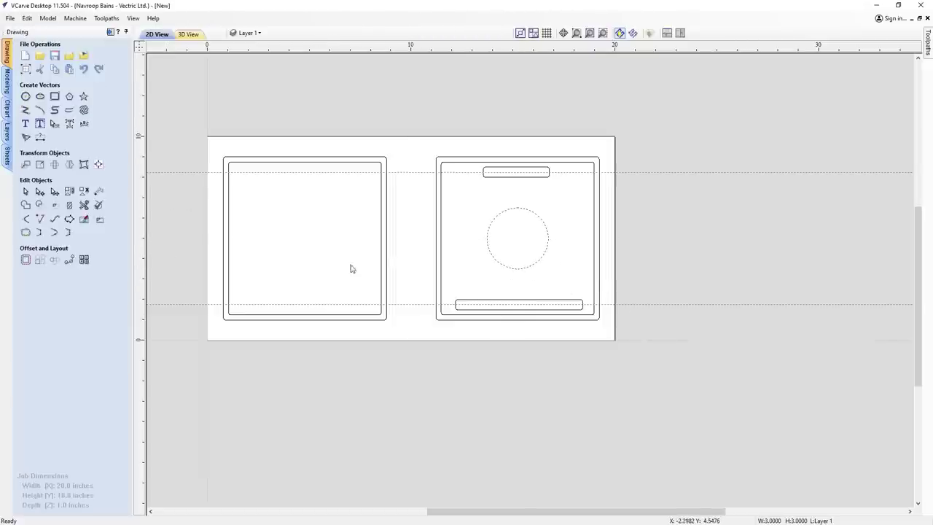
Offset the 3-inch circle inwards by 0.25 inches, keeping the original circle
{"action": "left_click", "coordinate": [26, 260]}
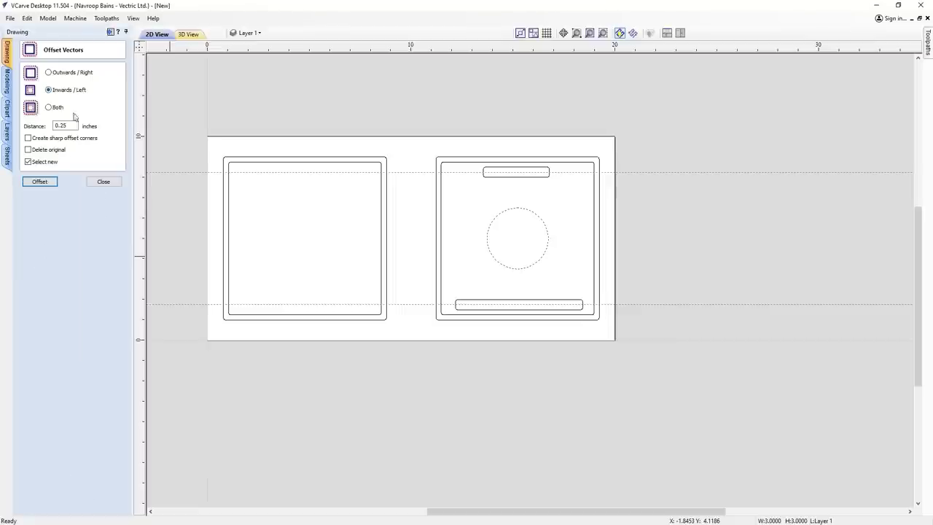
{"action": "left_click", "coordinate": [40, 181]}
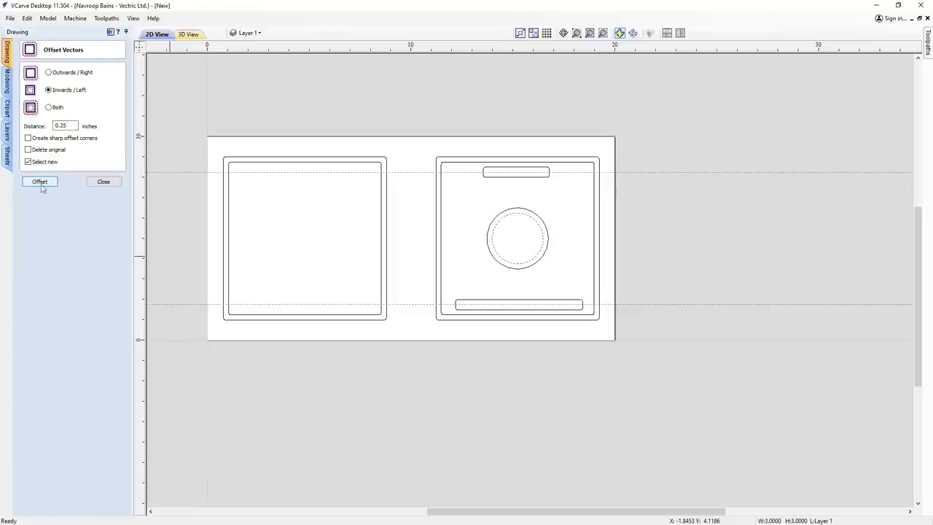
{"action": "left_click", "coordinate": [103, 182]}
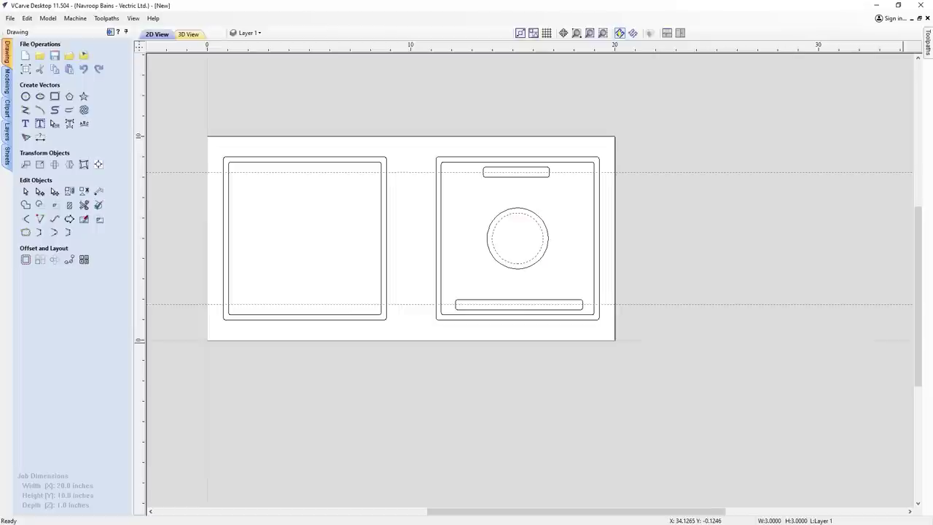
{"action": "key", "text": "Escape"}
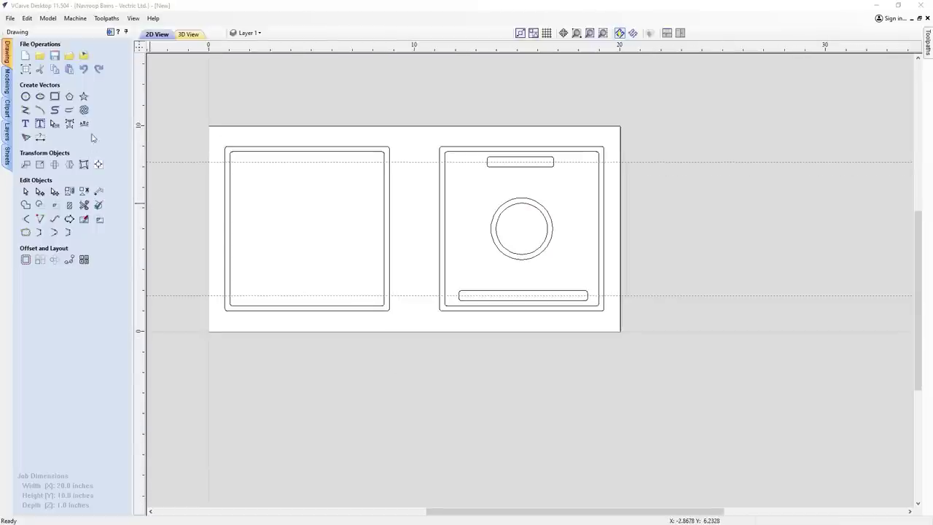
Create a square-cornered rectangle 0.25 inches wide and 5.5 inches high
{"action": "left_click", "coordinate": [55, 96]}
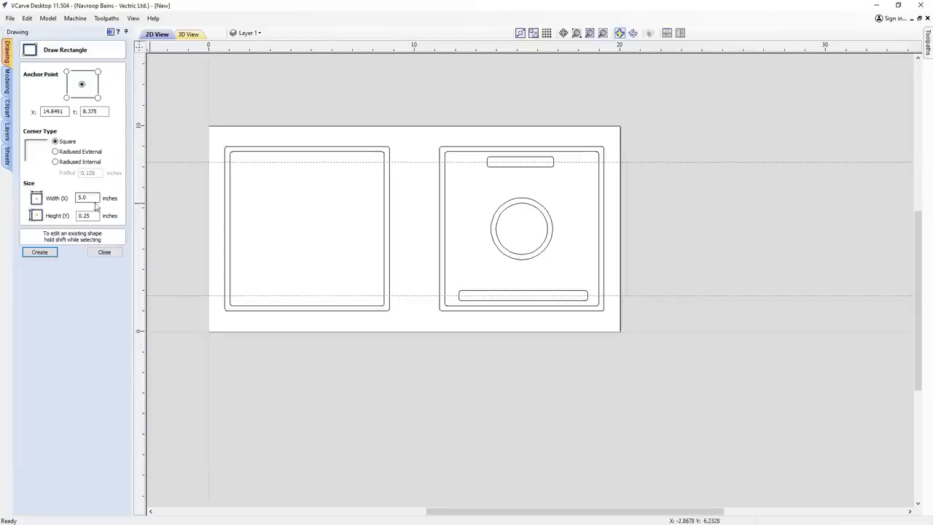
{"action": "type", "text": "5.5"}
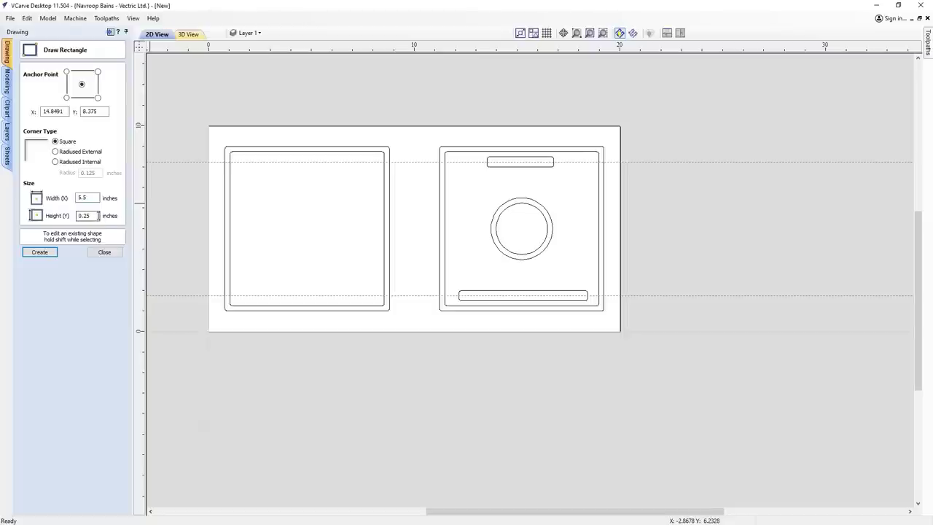
{"action": "left_click_drag", "start_coordinate": [91, 197], "coordinate": [1, 198]}
{"action": "type", "text": "0.25"}
{"action": "left_click", "coordinate": [60, 254]}
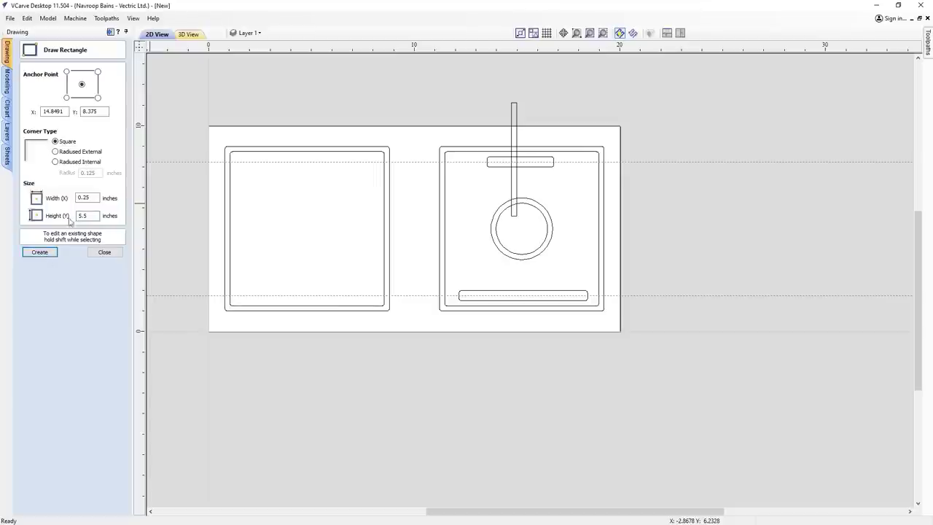
Create a second square-cornered rectangle, 6.25 inches wide and 0.25 inches high, and finish drawing rectangles
{"action": "left_click_drag", "start_coordinate": [96, 199], "coordinate": [36, 198]}
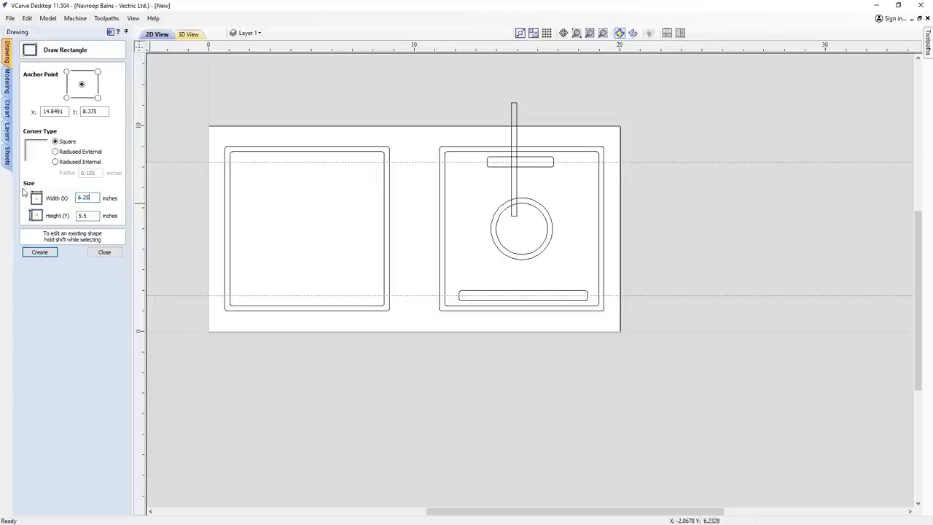
{"action": "type", "text": "0.25"}
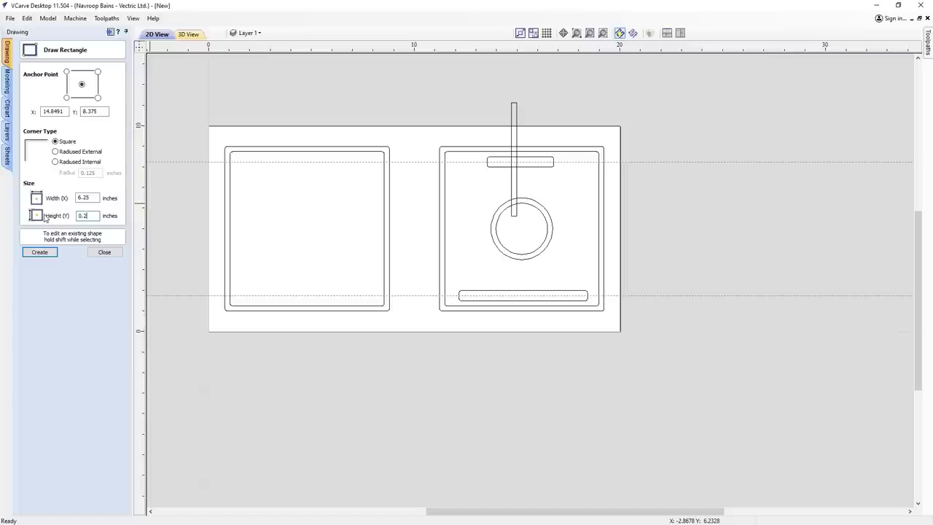
{"action": "left_click", "coordinate": [40, 252]}
{"action": "left_click", "coordinate": [104, 252]}
Move the 5.5-inch vertical bar onto the center of the circles in the right-hand square
{"action": "left_click", "coordinate": [517, 119]}
{"action": "scroll", "coordinate": [522, 187], "scroll_direction": "up", "scroll_amount": 3}
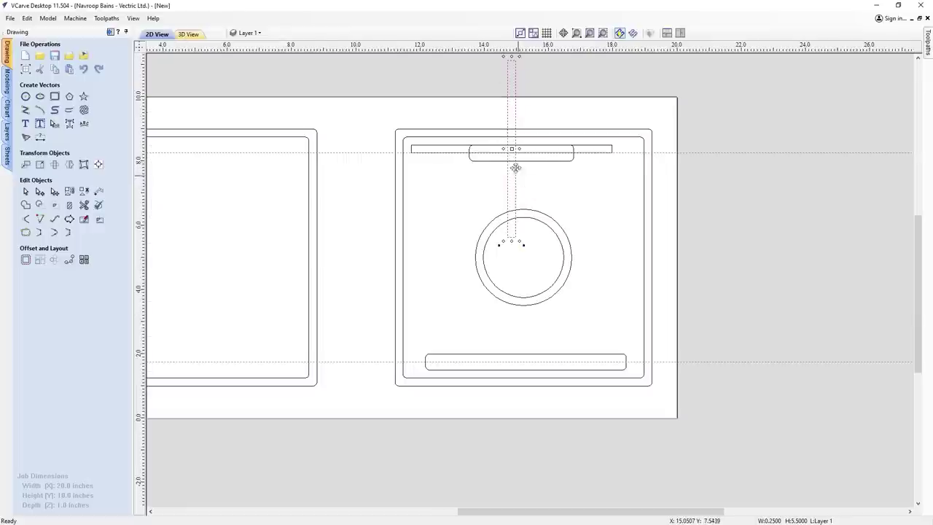
{"action": "left_click_drag", "start_coordinate": [509, 145], "coordinate": [524, 258]}
{"action": "left_click", "coordinate": [449, 167]}
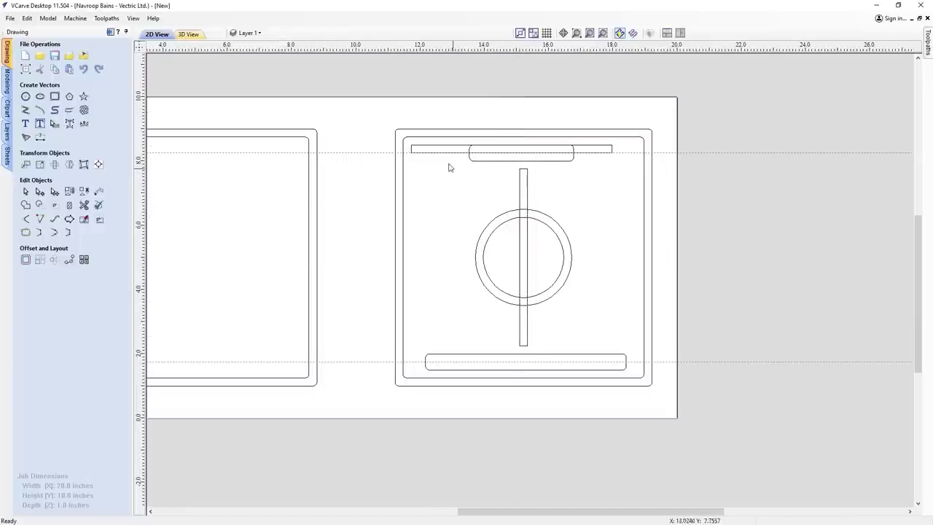
Move the 6.25-inch horizontal bar onto the center of the circles so it crosses the vertical bar
{"action": "left_click", "coordinate": [439, 148]}
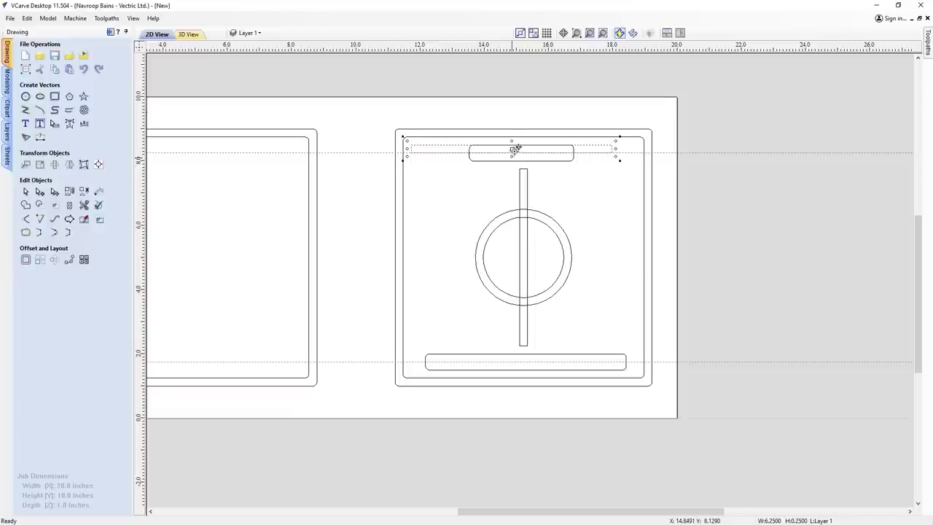
{"action": "left_click_drag", "start_coordinate": [512, 147], "coordinate": [525, 257]}
{"action": "left_click", "coordinate": [582, 207]}
Draw a rectangle with 0.125-inch external radius corners around the crossed bars, about 6.3 by 5.4 inches
{"action": "scroll", "coordinate": [590, 199], "scroll_direction": "down", "scroll_amount": 1}
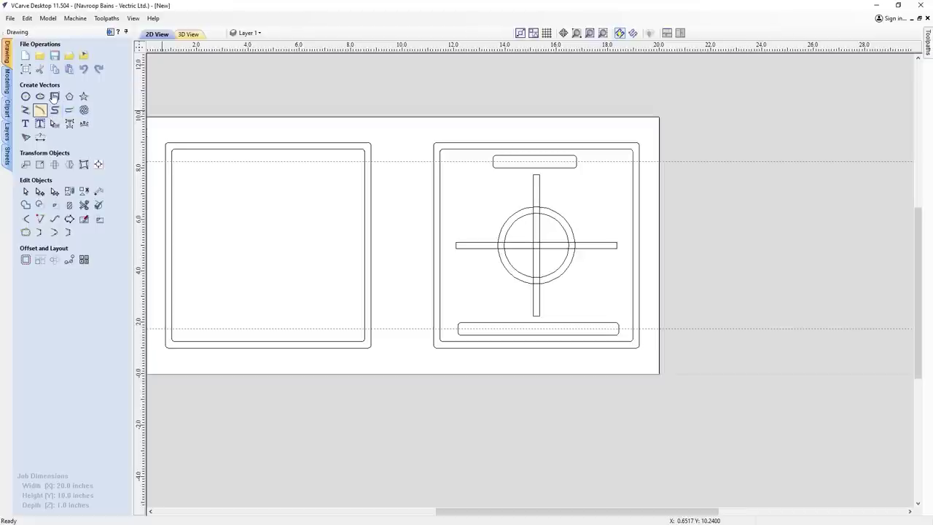
{"action": "left_click", "coordinate": [55, 96]}
{"action": "left_click", "coordinate": [73, 155]}
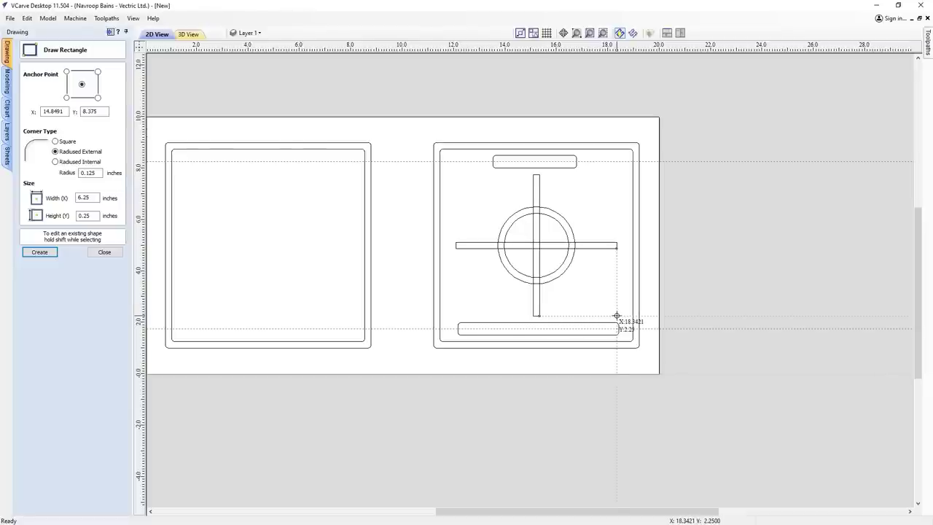
{"action": "mouse_move", "coordinate": [617, 316]}
{"action": "left_mouse_down"}
{"action": "mouse_move", "coordinate": [608, 291]}
{"action": "mouse_move", "coordinate": [562, 258]}
{"action": "mouse_move", "coordinate": [459, 204]}
{"action": "mouse_move", "coordinate": [454, 176]}
{"action": "left_mouse_up"}
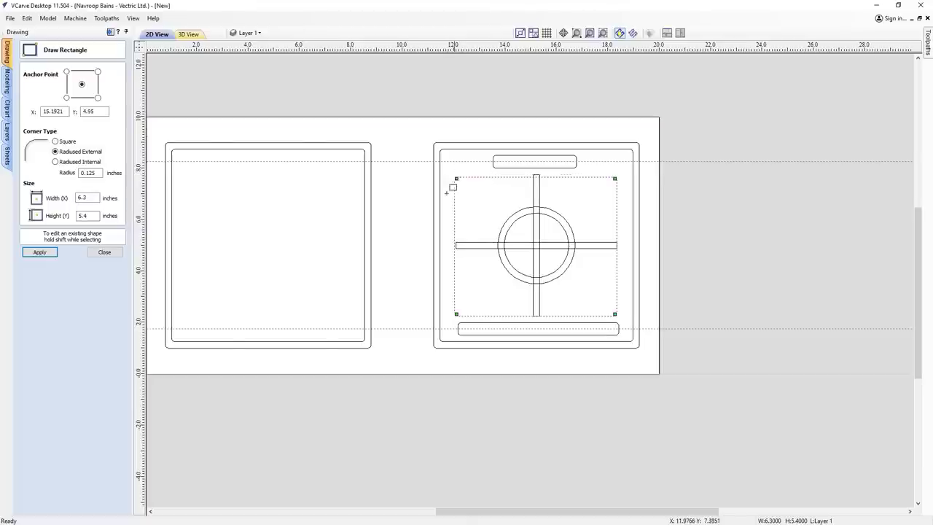
{"action": "left_click", "coordinate": [104, 251]}
Stretch the rounded rectangle's left and top edges to the ends of the crossed bars, sizing it 6.25 by 5.5 inches
{"action": "scroll", "coordinate": [490, 208], "scroll_direction": "up", "scroll_amount": 2}
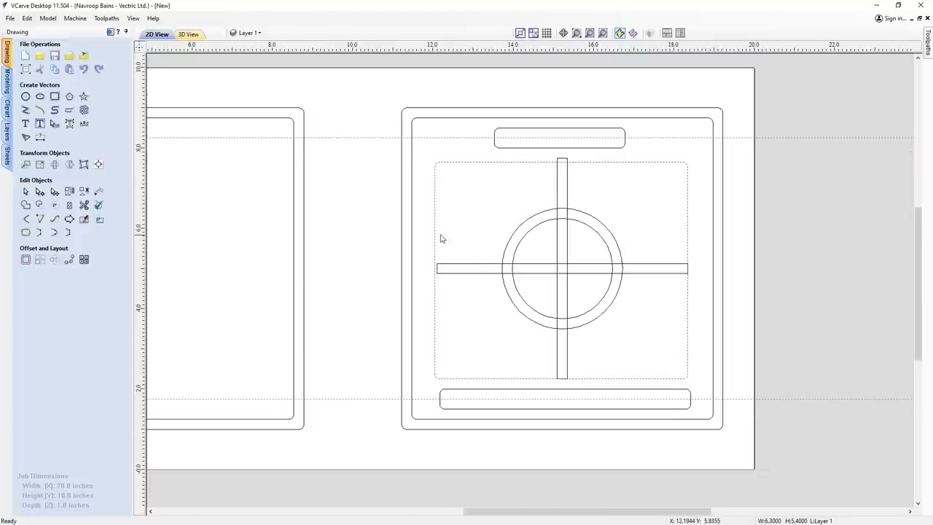
{"action": "left_click_drag", "start_coordinate": [429, 270], "coordinate": [433, 270]}
{"action": "left_click", "coordinate": [609, 235]}
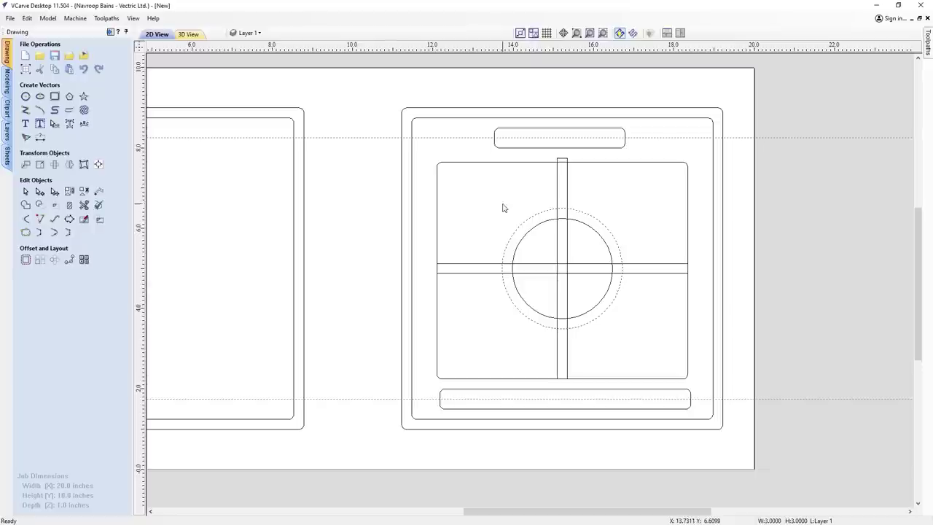
{"action": "left_click", "coordinate": [611, 139]}
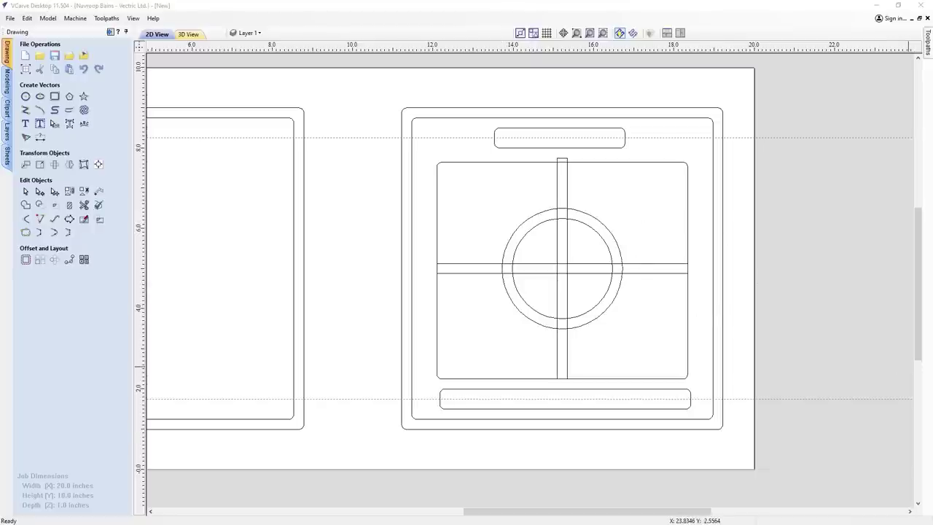
{"action": "left_click", "coordinate": [523, 166]}
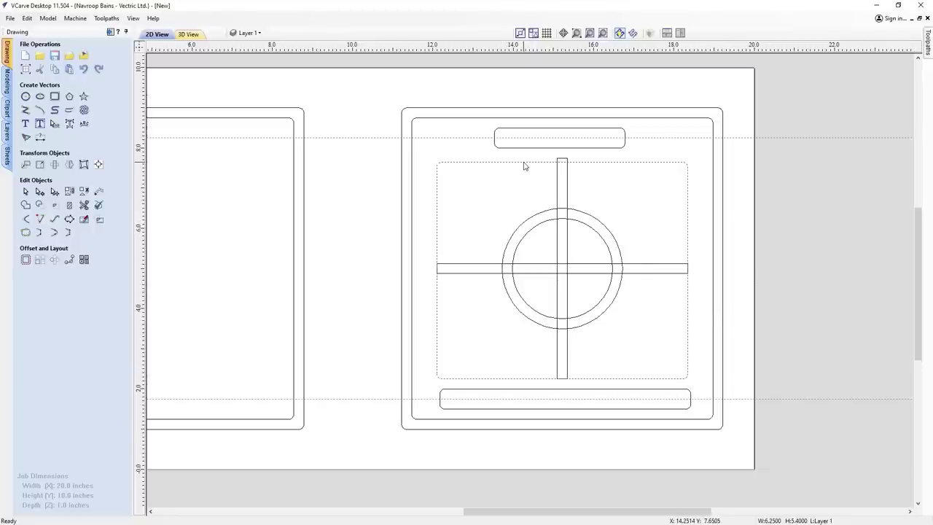
{"action": "left_click", "coordinate": [523, 166]}
{"action": "left_click_drag", "start_coordinate": [562, 157], "coordinate": [561, 153]}
{"action": "left_click", "coordinate": [603, 193]}
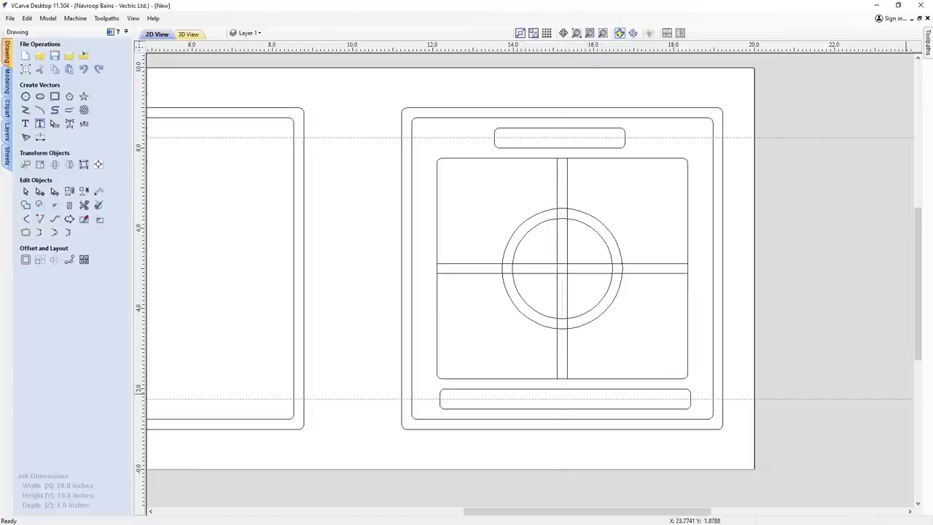
Weld the vertical bar, the outer circle and the horizontal bar into a single shape
{"action": "left_click", "coordinate": [593, 208]}
{"action": "left_click", "coordinate": [562, 207]}
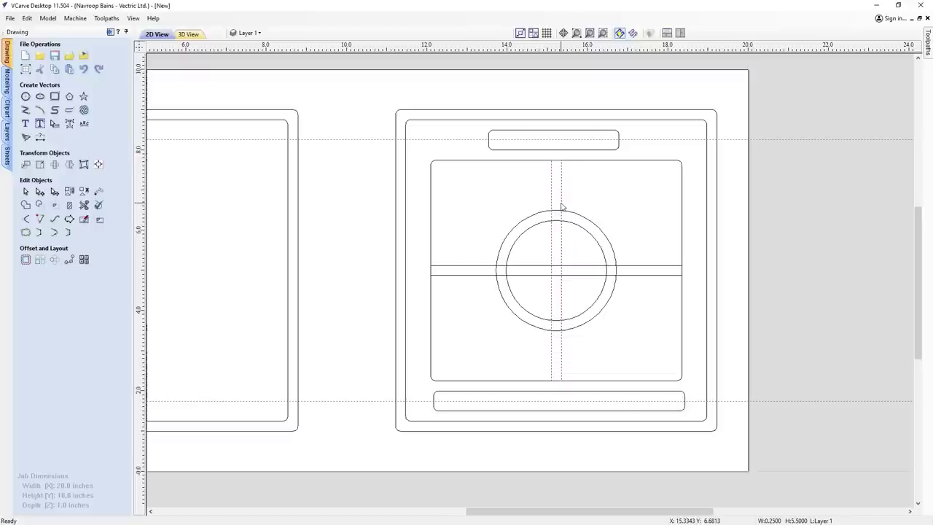
{"action": "left_click", "coordinate": [600, 233], "text": "shift"}
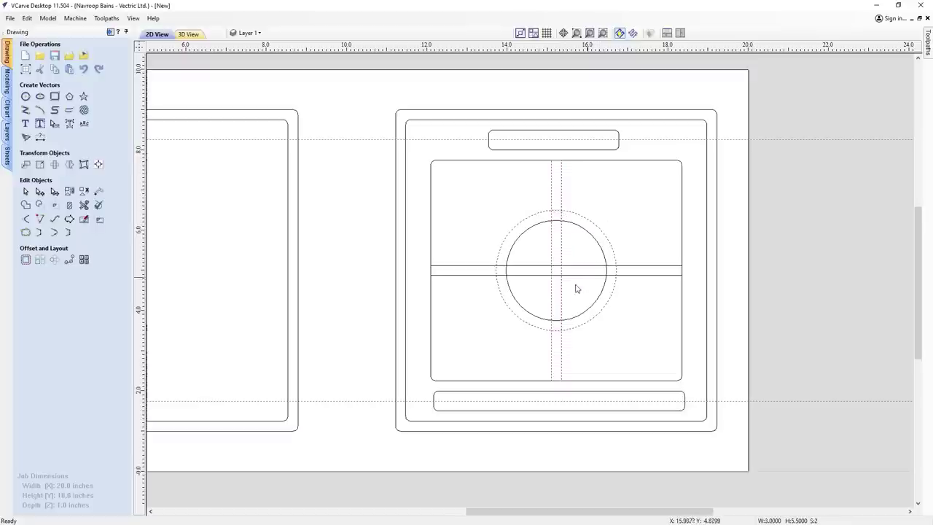
{"action": "left_click", "coordinate": [579, 268], "text": "shift"}
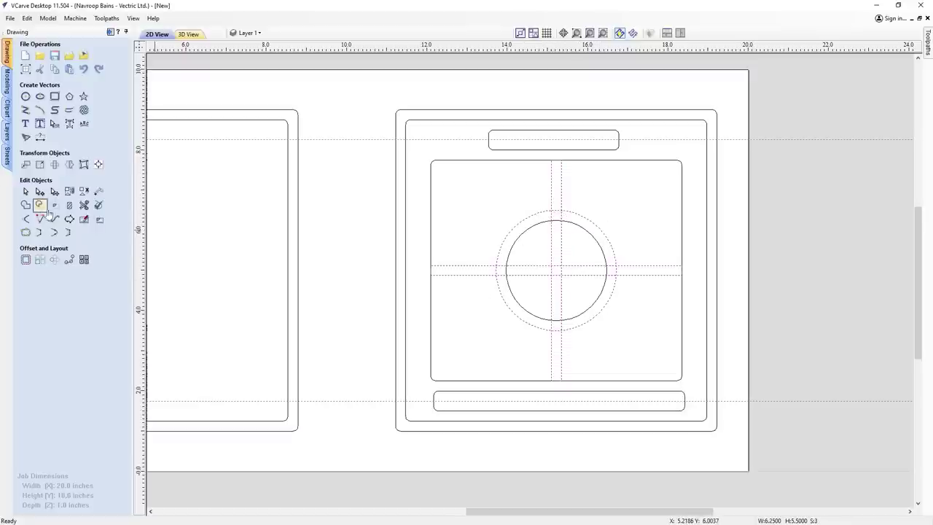
{"action": "left_click", "coordinate": [26, 207]}
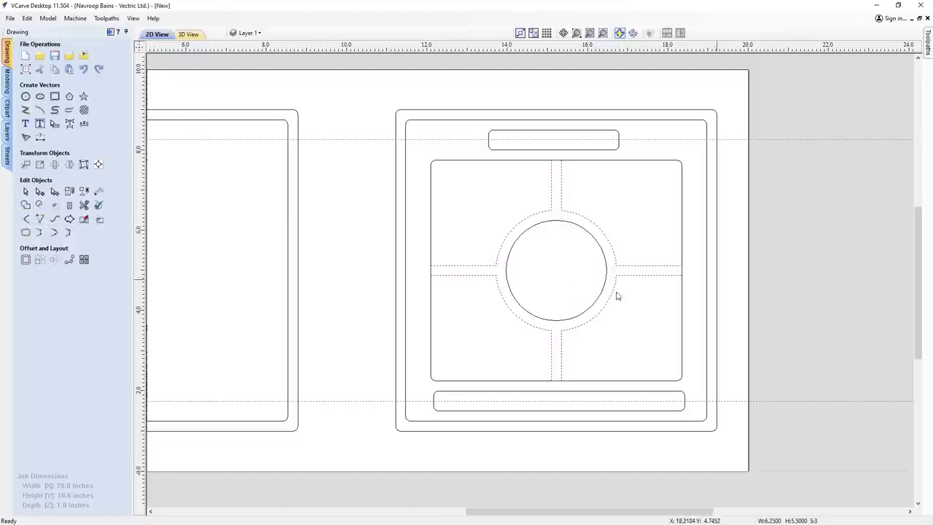
{"action": "left_click", "coordinate": [494, 231]}
Trim the rounded rectangle against the welded cross shape and inner circle, clearing inside the boundary and refitting the curves
{"action": "left_click", "coordinate": [464, 163]}
{"action": "left_click", "coordinate": [537, 216], "text": "shift"}
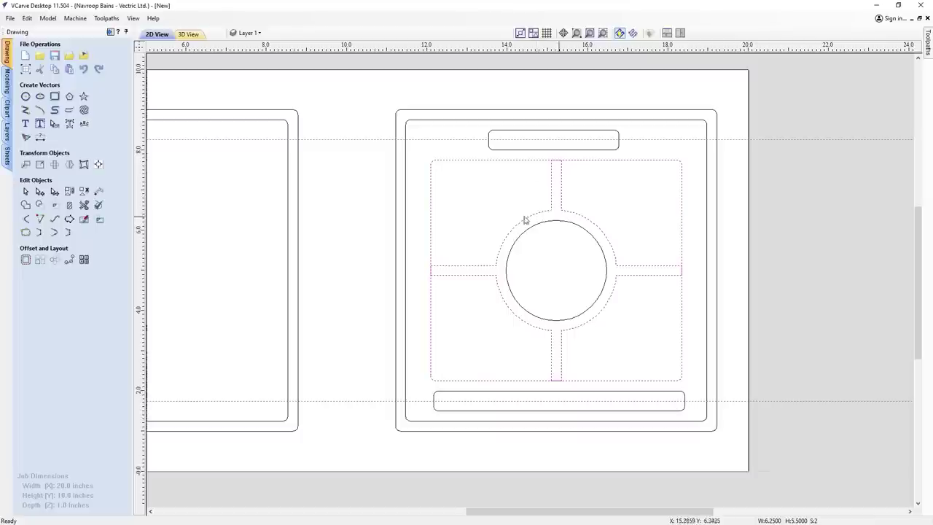
{"action": "left_click", "coordinate": [547, 323], "text": "shift"}
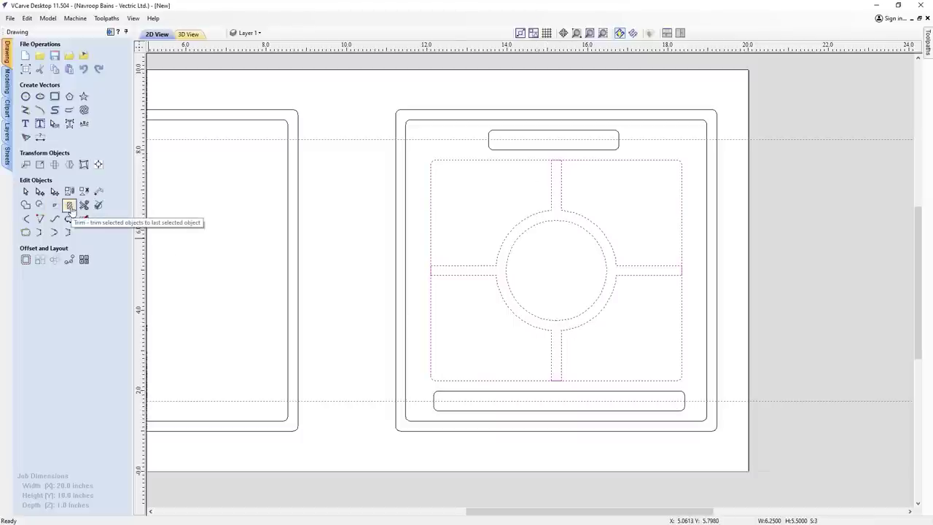
{"action": "left_click", "coordinate": [70, 206]}
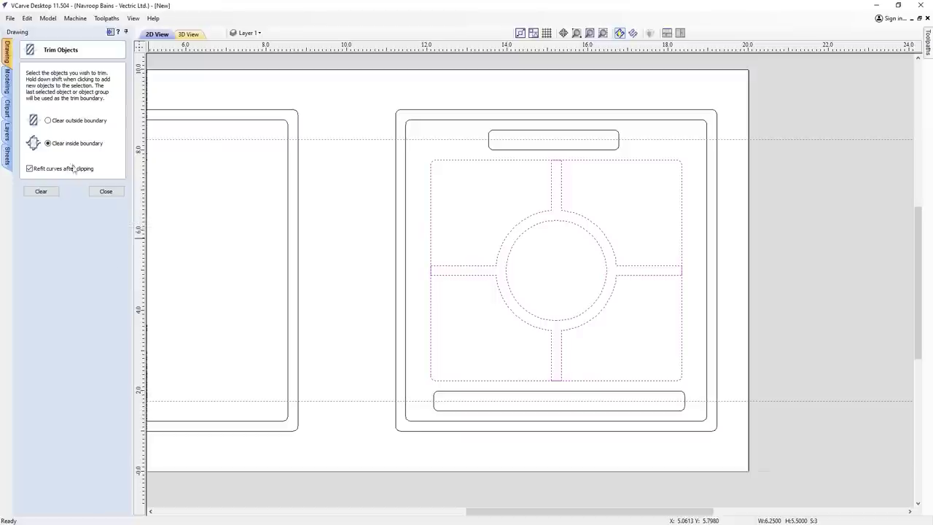
{"action": "left_click", "coordinate": [39, 191]}
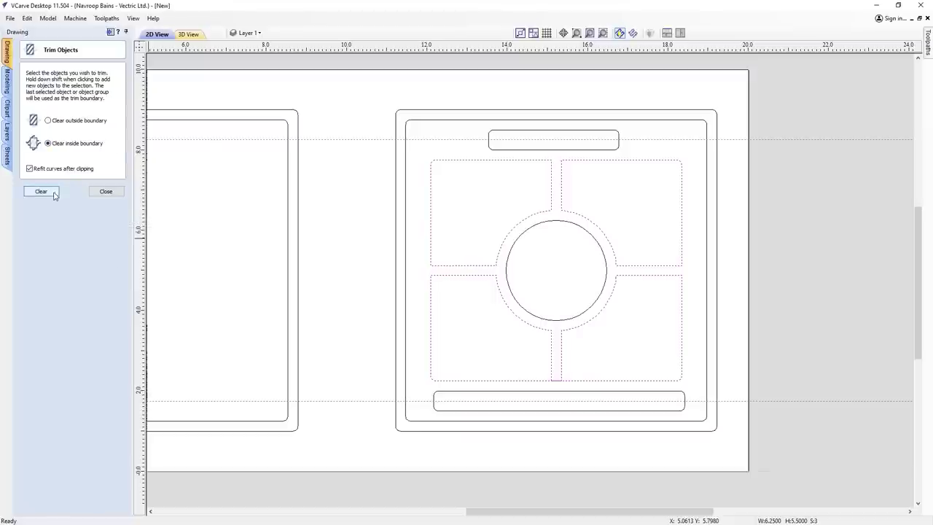
{"action": "left_click", "coordinate": [558, 181]}
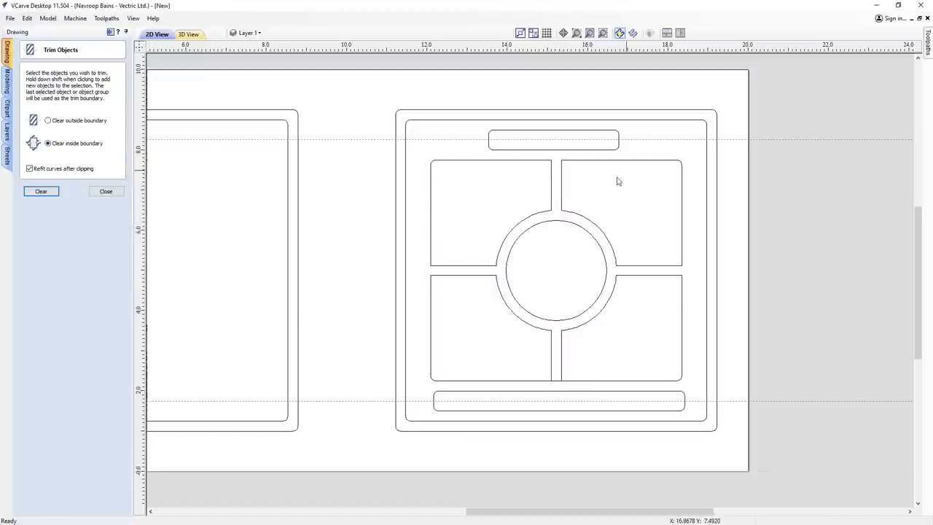
{"action": "left_click", "coordinate": [106, 191]}
Cut the vector at the two nodes where the lower vertical bar meets the rounded rectangle's bottom edge
{"action": "scroll", "coordinate": [656, 393], "scroll_direction": "up", "scroll_amount": 2}
{"action": "scroll", "coordinate": [427, 364], "scroll_direction": "up", "scroll_amount": 4}
{"action": "scroll", "coordinate": [422, 366], "scroll_direction": "up", "scroll_amount": 1}
{"action": "left_click", "coordinate": [425, 366]}
{"action": "scroll", "coordinate": [424, 365], "scroll_direction": "up", "scroll_amount": 1}
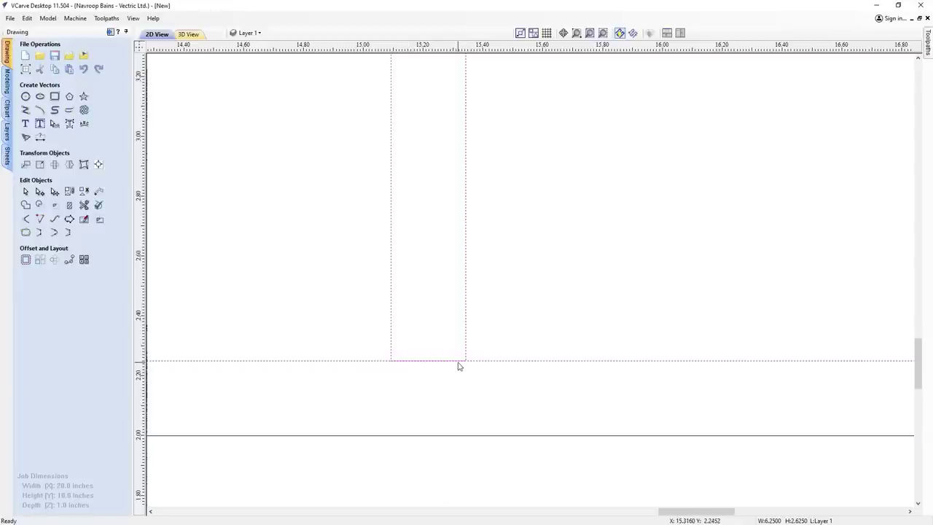
{"action": "key", "text": "n"}
{"action": "scroll", "coordinate": [457, 366], "scroll_direction": "up", "scroll_amount": 2}
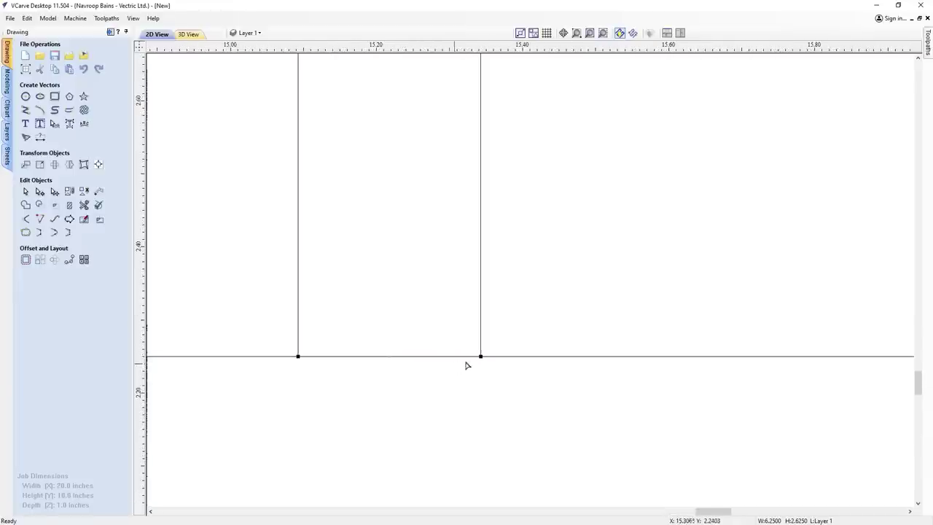
{"action": "right_click", "coordinate": [479, 357]}
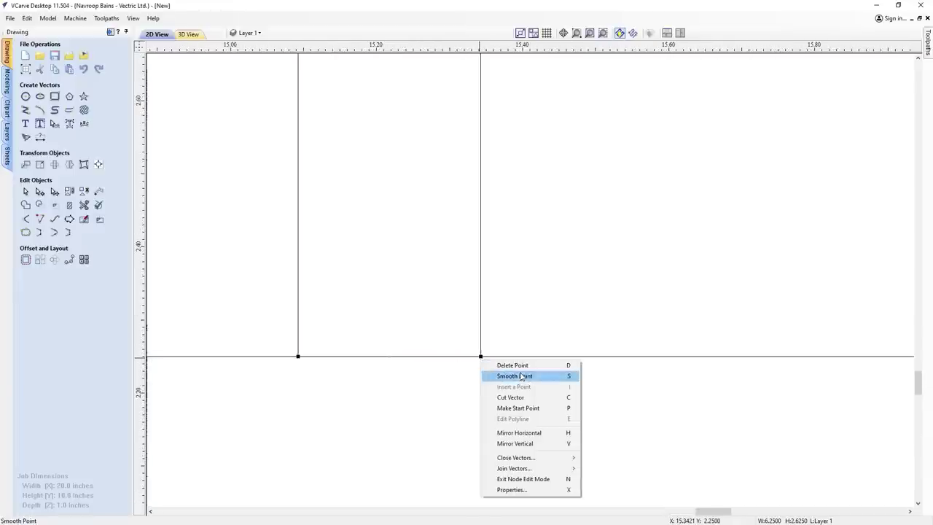
{"action": "left_click", "coordinate": [523, 398]}
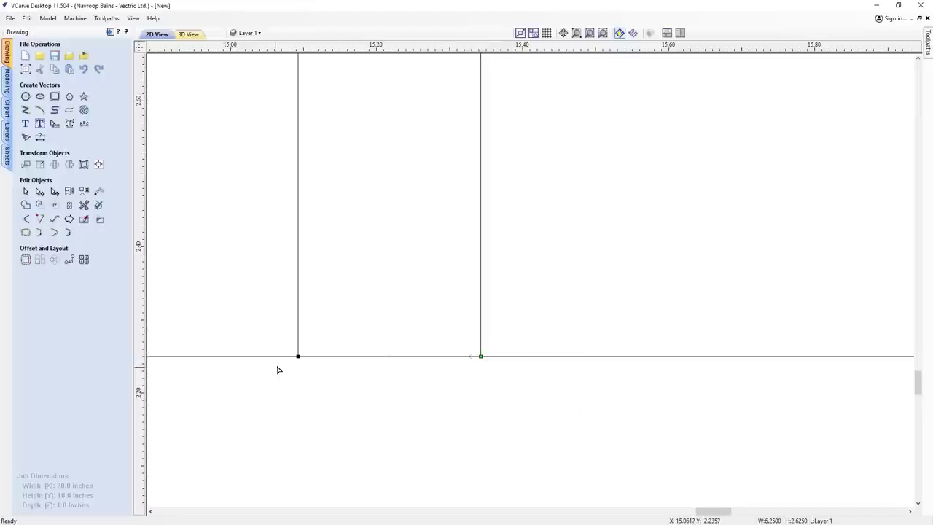
{"action": "right_click", "coordinate": [296, 356]}
{"action": "left_click", "coordinate": [323, 396]}
Pull the cut segment across the lower bar's end away from the outline and delete it
{"action": "left_click_drag", "start_coordinate": [480, 357], "coordinate": [480, 374]}
{"action": "left_click_drag", "start_coordinate": [297, 356], "coordinate": [297, 378]}
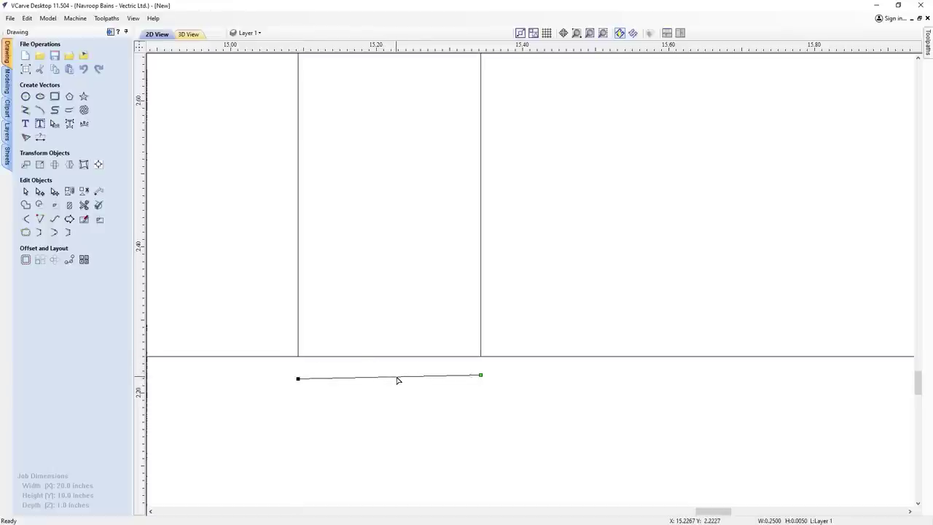
{"action": "key", "text": "n"}
{"action": "key", "text": "Delete"}
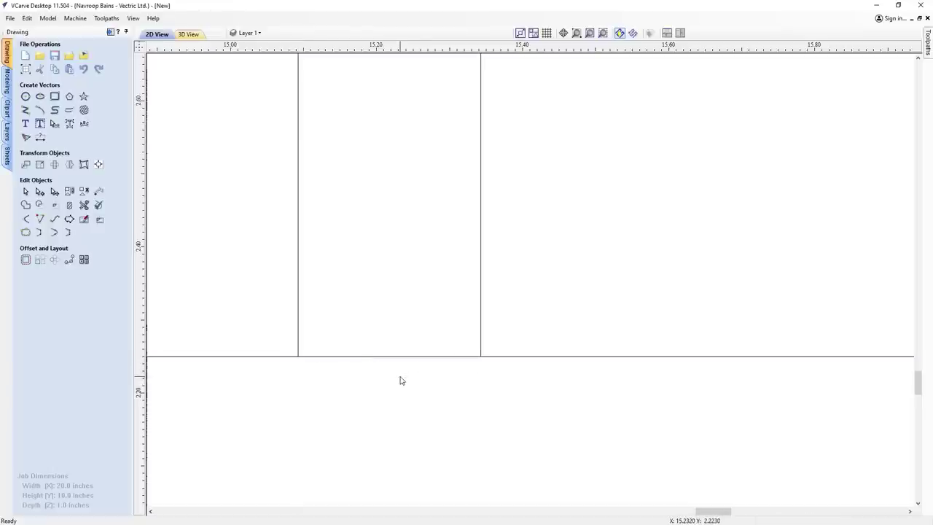
Trim away the line segment across the end of the lower vertical bar between the two bottom windows, rejoining the trimmed sections
{"action": "left_click", "coordinate": [83, 206]}
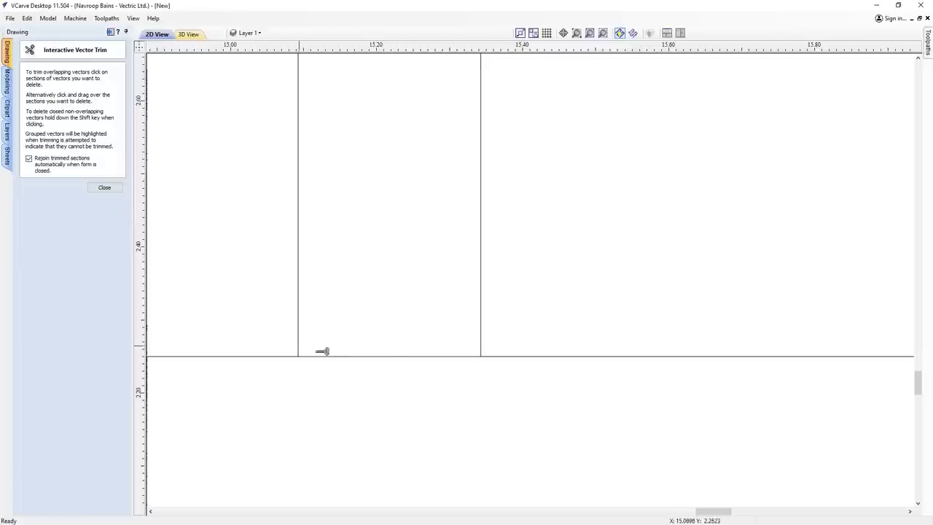
{"action": "left_click", "coordinate": [406, 356]}
{"action": "scroll", "coordinate": [405, 356], "scroll_direction": "down", "scroll_amount": 10}
{"action": "scroll", "coordinate": [399, 342], "scroll_direction": "down", "scroll_amount": 3}
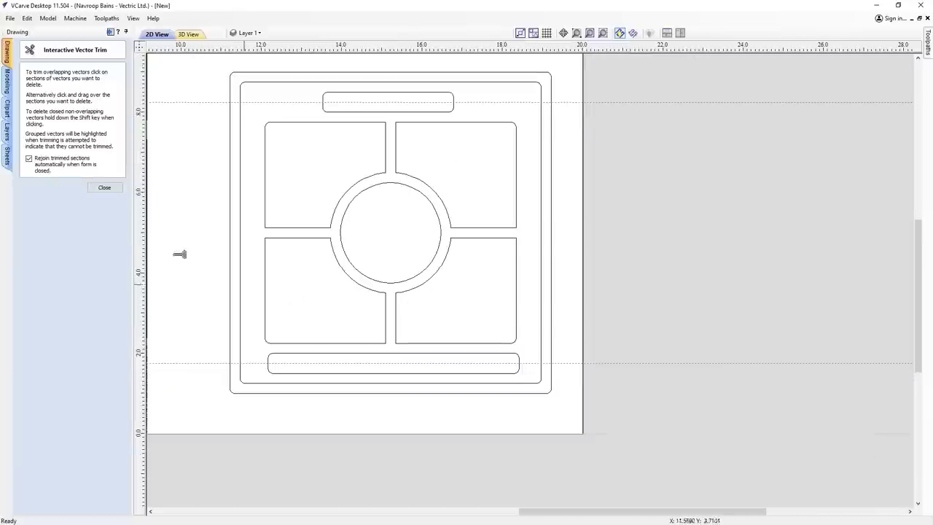
{"action": "left_click", "coordinate": [104, 187]}
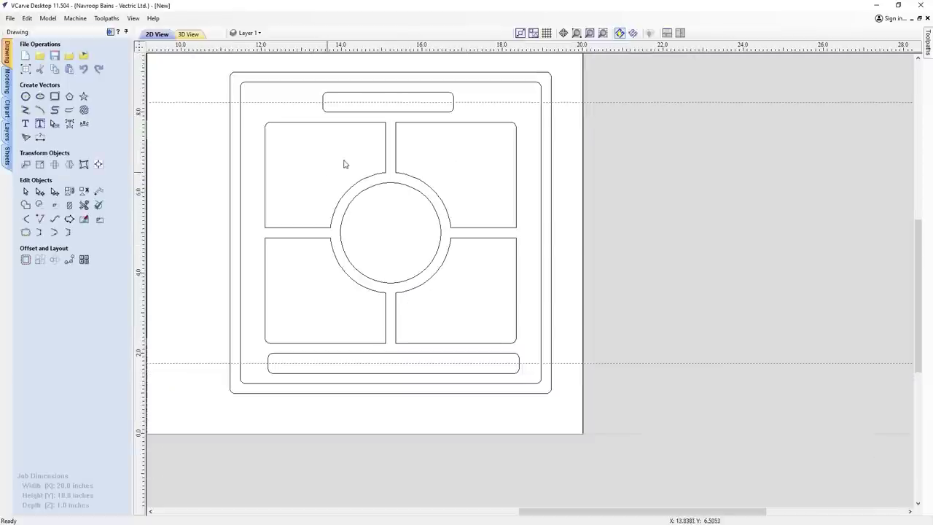
{"action": "left_click", "coordinate": [386, 127]}
{"action": "left_click", "coordinate": [403, 125]}
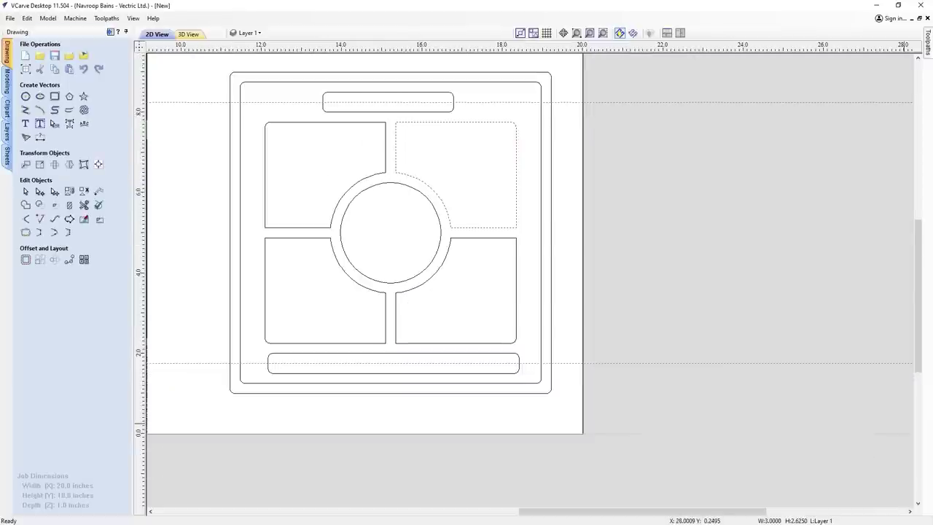
{"action": "key", "text": "Escape"}
{"action": "scroll", "coordinate": [475, 371], "scroll_direction": "up", "scroll_amount": 1}
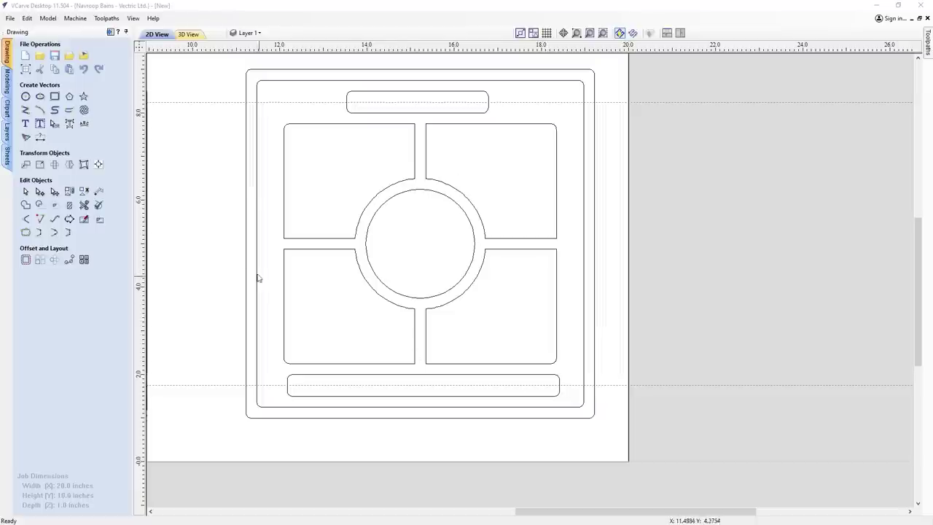
Draw a vertical line 1 inch long in the empty space between the two panels
{"action": "left_click", "coordinate": [25, 110]}
{"action": "left_click", "coordinate": [204, 144]}
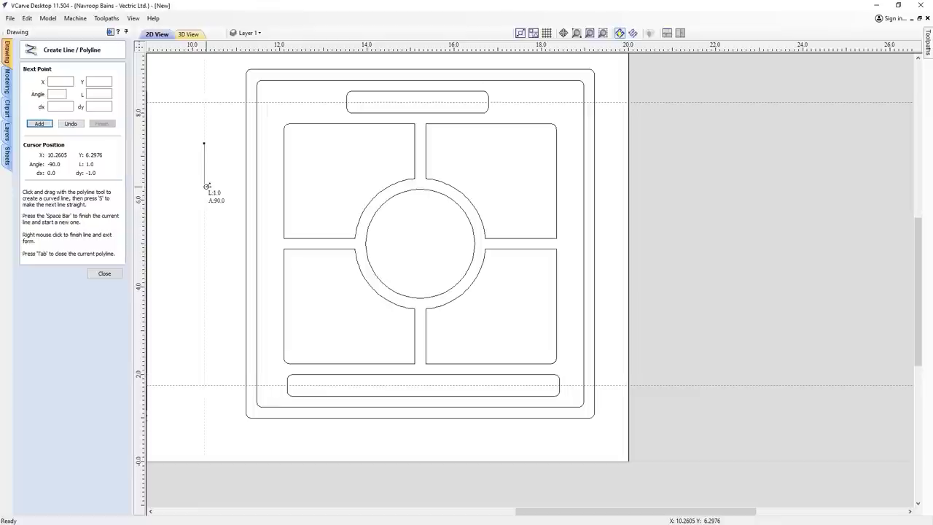
{"action": "left_click", "coordinate": [206, 187]}
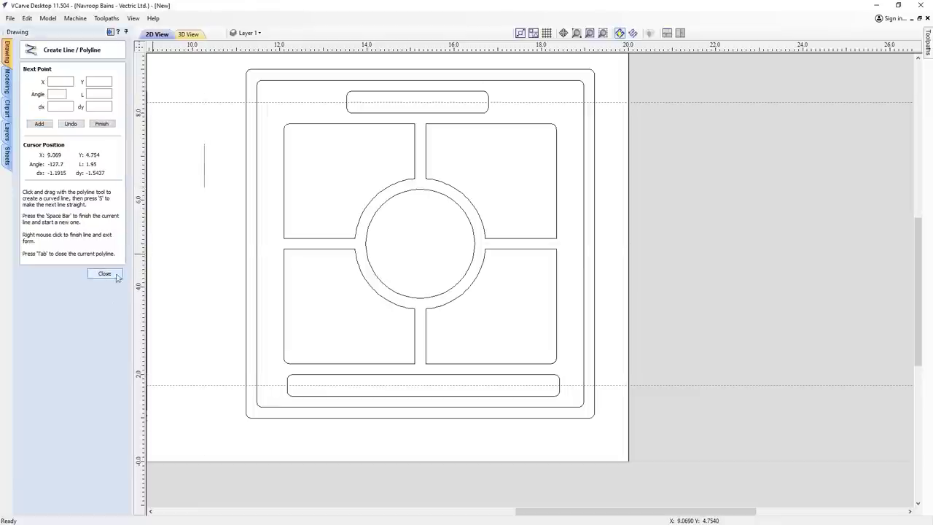
{"action": "left_click", "coordinate": [104, 274]}
Move the 1-inch line to a new layer named "Finger Slots Bottom" with a green drawing color
{"action": "right_click", "coordinate": [206, 177]}
{"action": "left_click", "coordinate": [204, 174]}
{"action": "right_click", "coordinate": [204, 175]}
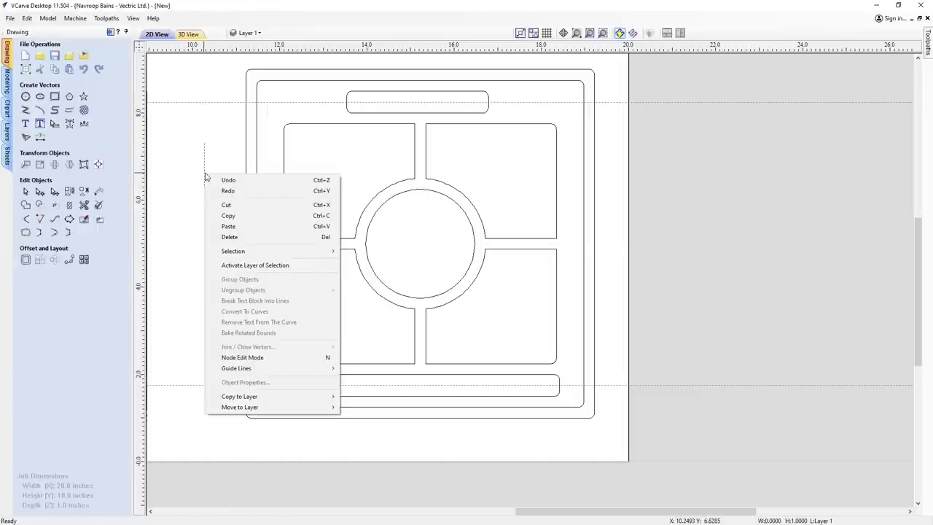
{"action": "mouse_move", "coordinate": [288, 408]}
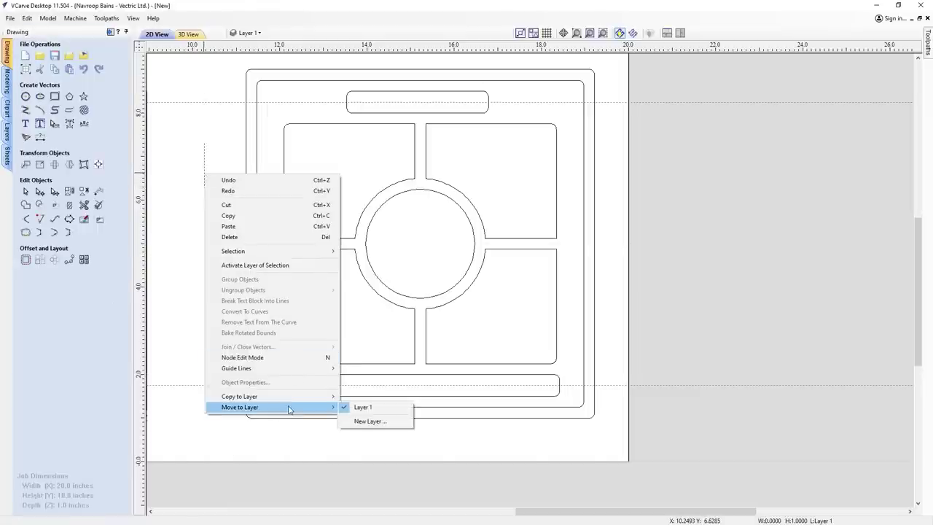
{"action": "left_click", "coordinate": [369, 422]}
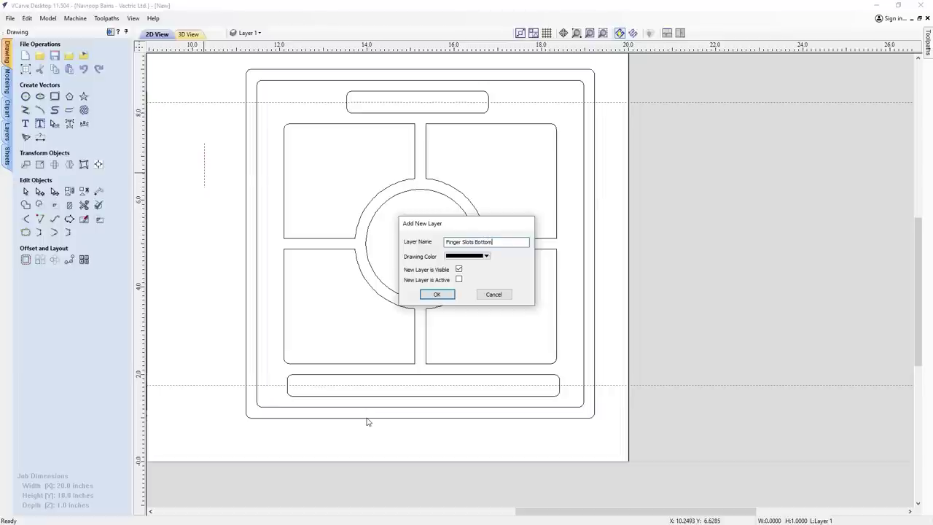
{"action": "left_click", "coordinate": [486, 256]}
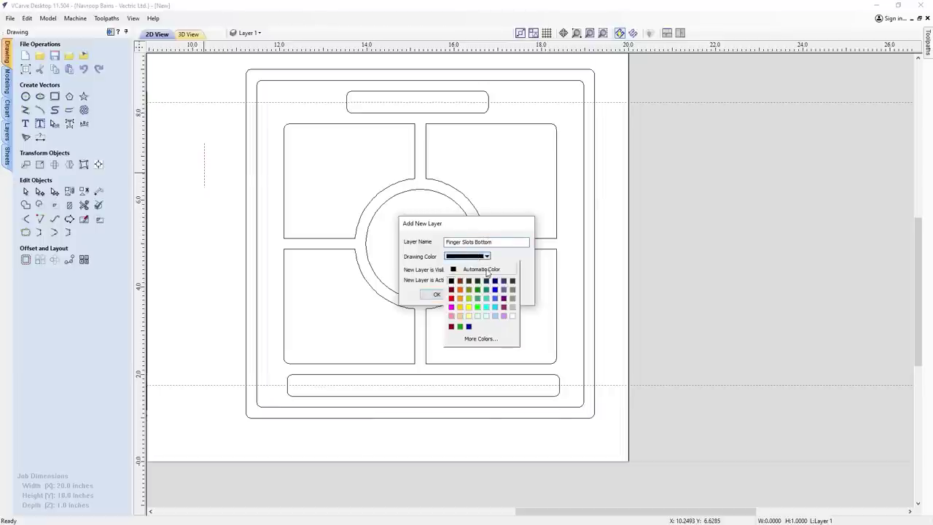
{"action": "left_click", "coordinate": [478, 290]}
{"action": "left_click", "coordinate": [437, 293]}
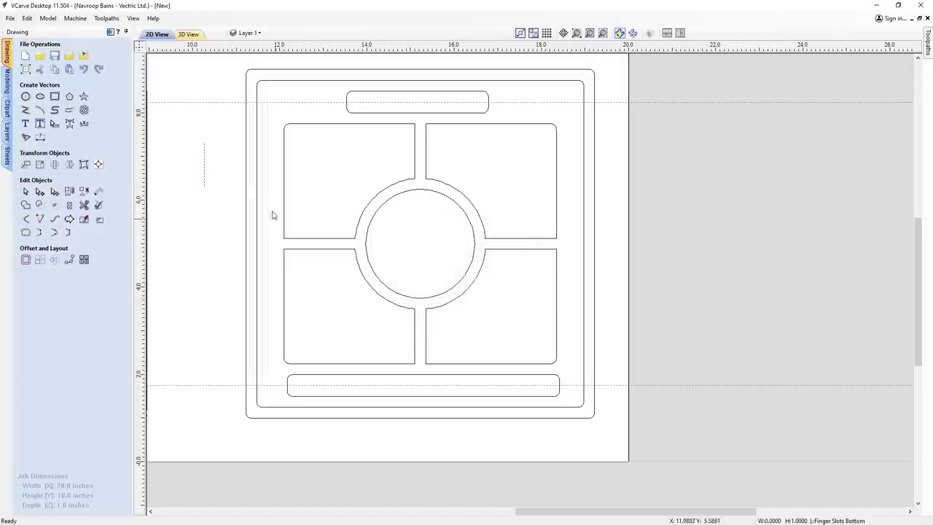
Place the 1-inch line at the midpoint of the right-hand panel's outer side edges, one on each side
{"action": "left_click", "coordinate": [204, 170]}
{"action": "left_click_drag", "start_coordinate": [209, 179], "coordinate": [596, 242]}
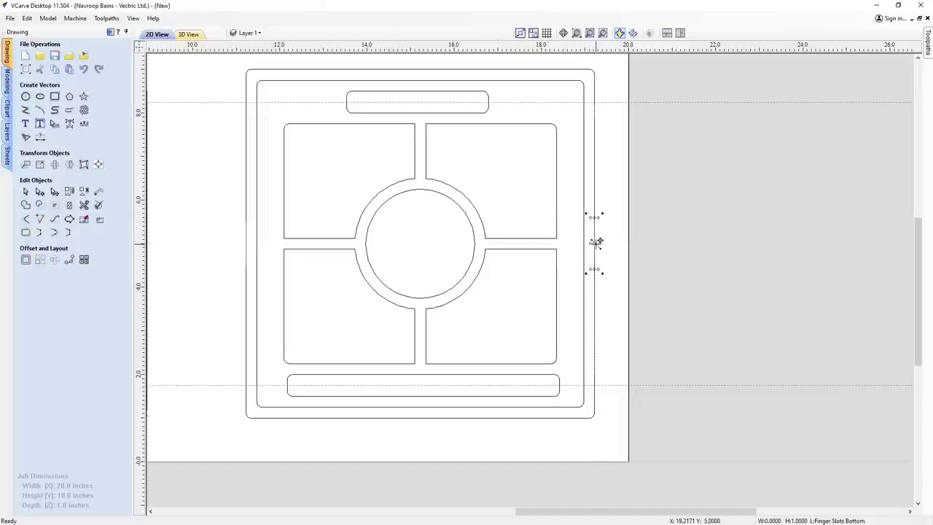
{"action": "scroll", "coordinate": [533, 261], "scroll_direction": "down", "scroll_amount": 2}
{"action": "scroll", "coordinate": [387, 277], "scroll_direction": "down", "scroll_amount": 2}
{"action": "scroll", "coordinate": [360, 290], "scroll_direction": "up", "scroll_amount": 3}
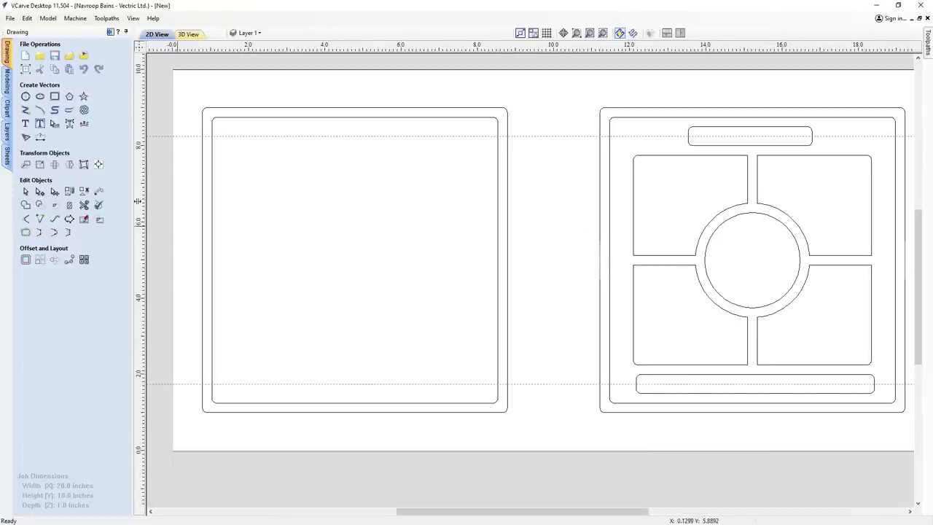
Draw another 1-inch vertical line just outside the left-hand panel's right edge
{"action": "left_click", "coordinate": [25, 110]}
{"action": "left_click", "coordinate": [517, 194]}
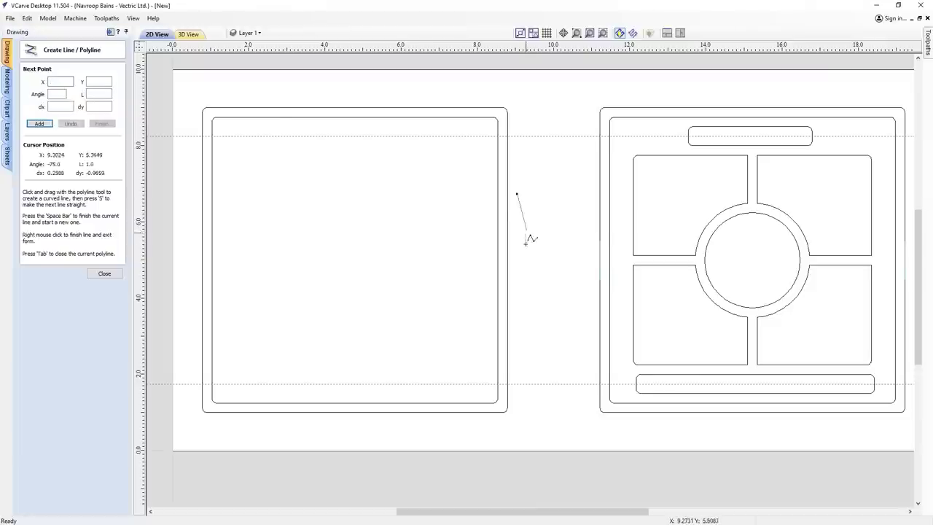
{"action": "left_click", "coordinate": [518, 233]}
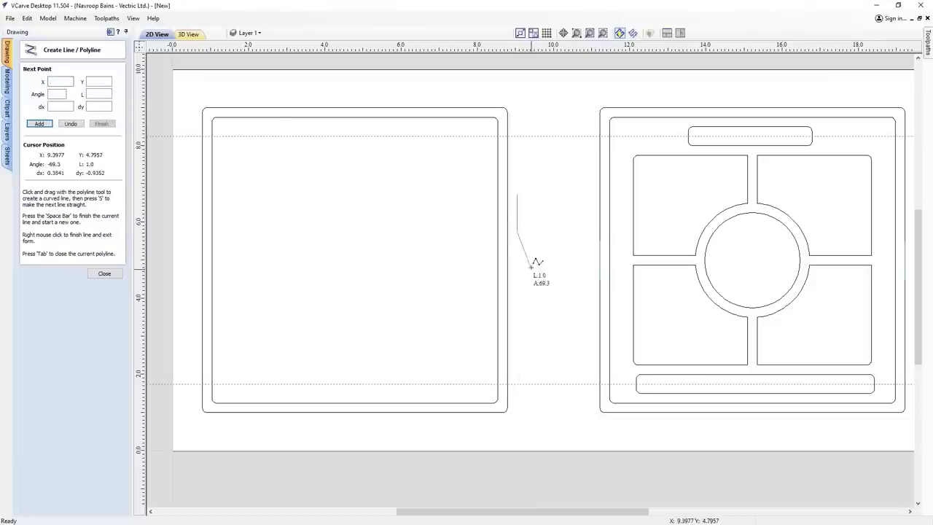
{"action": "left_click", "coordinate": [104, 273]}
Move the second 1-inch line to a new layer named "Top Finger Slots" with a purple drawing color
{"action": "left_click", "coordinate": [517, 210]}
{"action": "right_click", "coordinate": [517, 211]}
{"action": "mouse_move", "coordinate": [593, 444]}
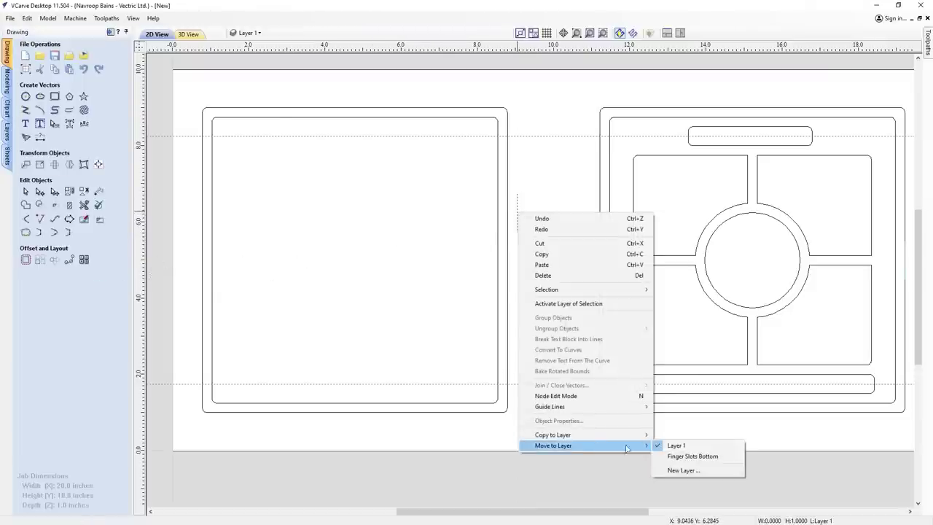
{"action": "left_click", "coordinate": [691, 471]}
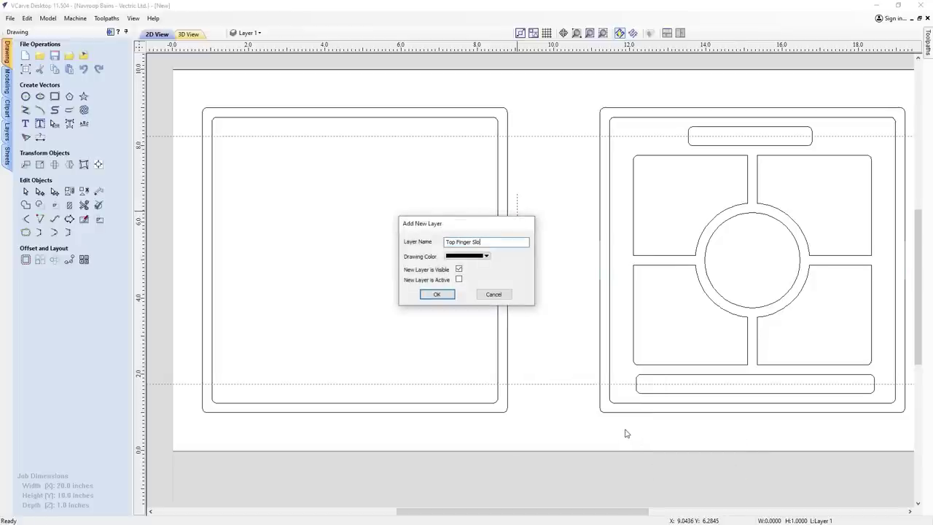
{"action": "left_click", "coordinate": [484, 256]}
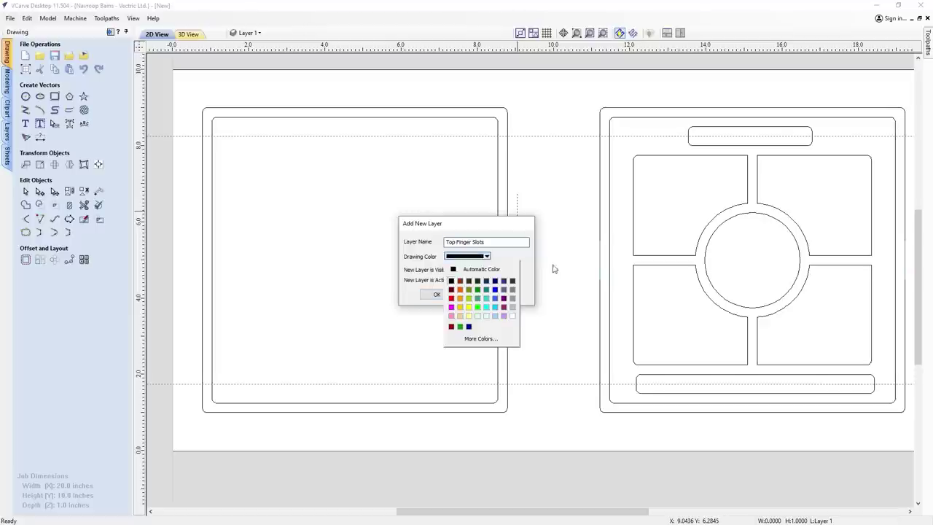
{"action": "left_click", "coordinate": [507, 302]}
{"action": "left_click", "coordinate": [438, 295]}
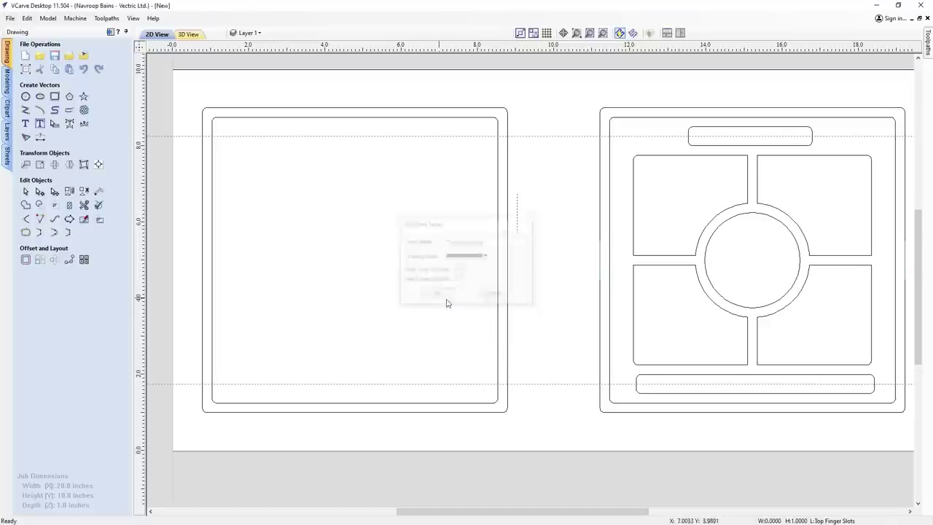
Place the Top Finger Slots line at the midpoint of the left-hand panel's outer left edge
{"action": "left_click_drag", "start_coordinate": [516, 219], "coordinate": [203, 260]}
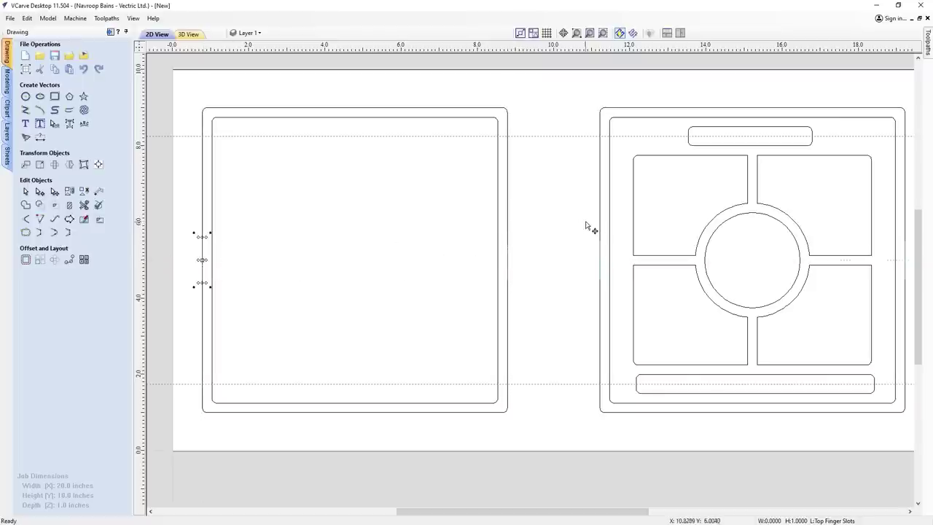
{"action": "left_click", "coordinate": [578, 237]}
{"action": "scroll", "coordinate": [580, 240], "scroll_direction": "down", "scroll_amount": 3}
{"action": "scroll", "coordinate": [579, 243], "scroll_direction": "up", "scroll_amount": 3}
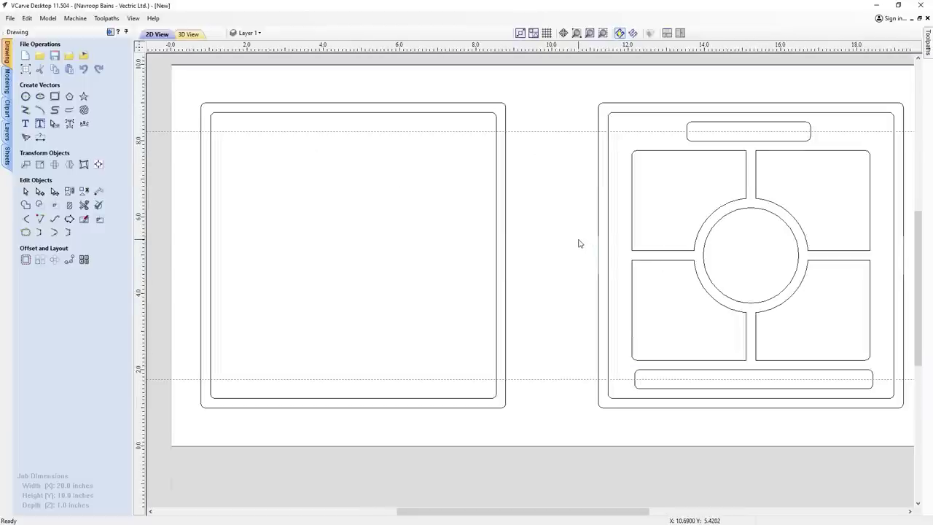
{"action": "scroll", "coordinate": [533, 183], "scroll_direction": "down", "scroll_amount": 1}
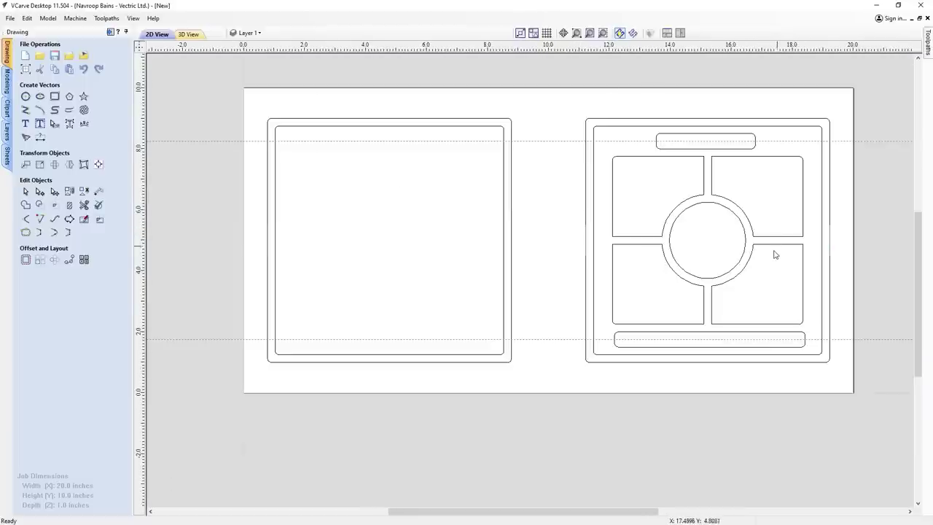
{"action": "scroll", "coordinate": [754, 262], "scroll_direction": "up", "scroll_amount": 1}
{"action": "scroll", "coordinate": [481, 180], "scroll_direction": "down", "scroll_amount": 2}
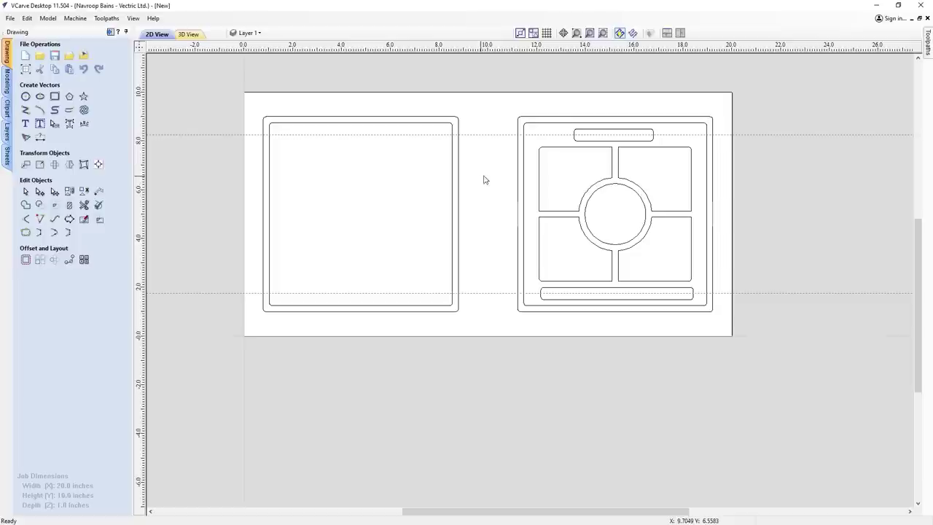
Move the left-hand panel's inner rounded square to a new layer named "Lid rolling tray" with a blue-gray drawing color
{"action": "scroll", "coordinate": [481, 180], "scroll_direction": "up", "scroll_amount": 1}
{"action": "left_click", "coordinate": [444, 144]}
{"action": "right_click", "coordinate": [443, 144]}
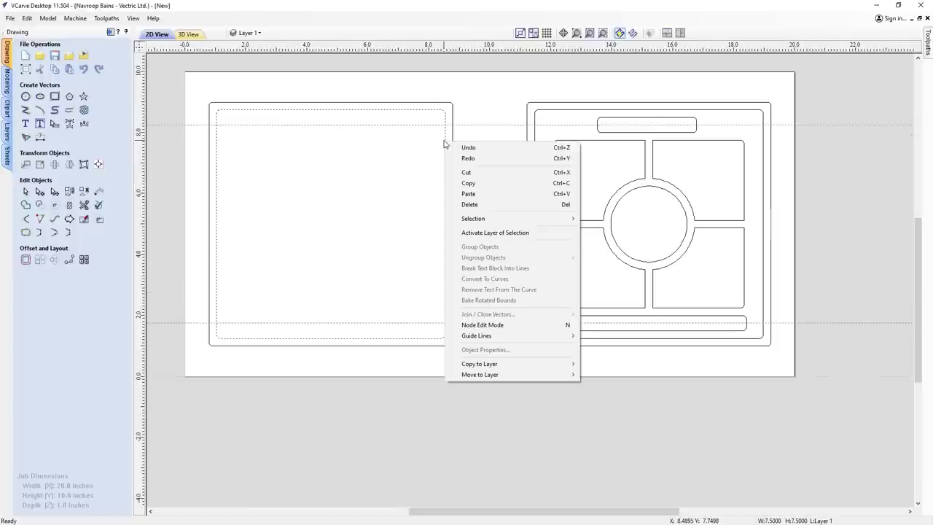
{"action": "mouse_move", "coordinate": [514, 374]}
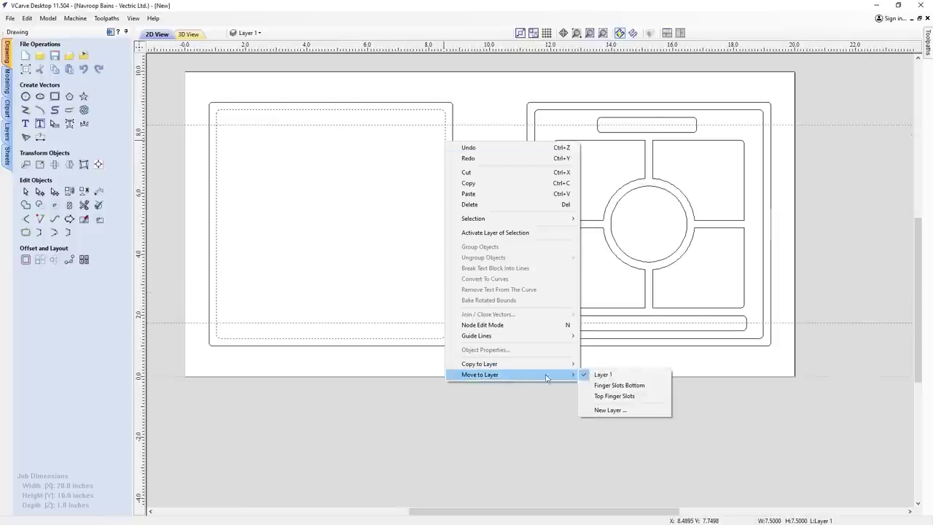
{"action": "left_click", "coordinate": [623, 409]}
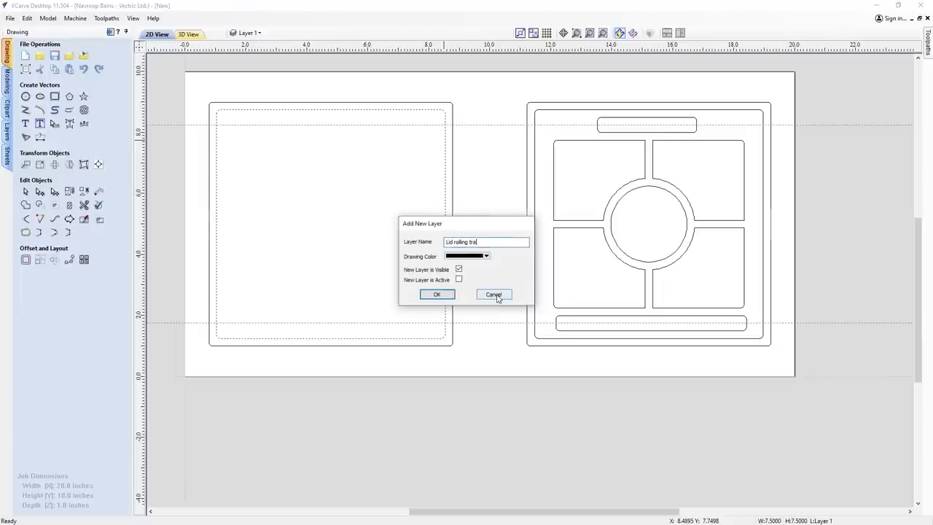
{"action": "left_click", "coordinate": [485, 256]}
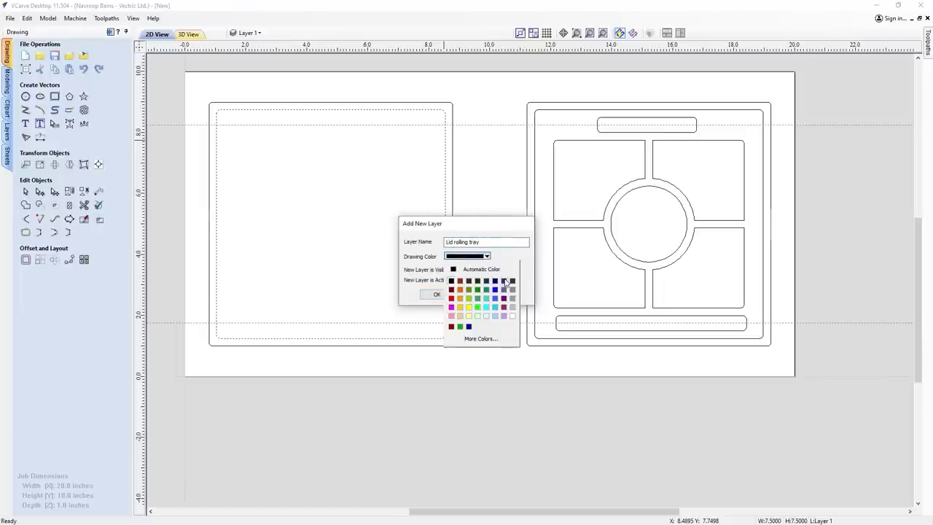
{"action": "left_click", "coordinate": [507, 288]}
{"action": "left_click", "coordinate": [436, 293]}
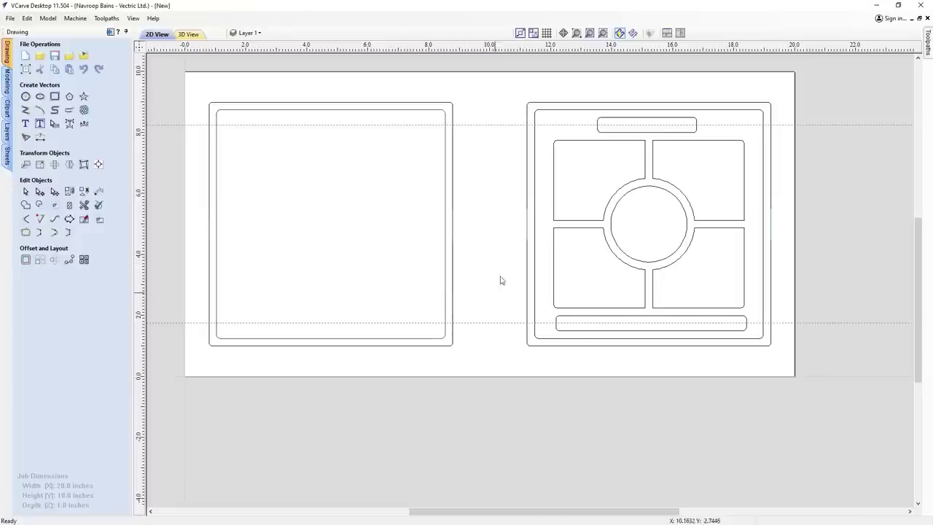
Move both slots, the circle and the four windows in the right-hand panel to a new layer named "Item Slots" with a red drawing color
{"action": "left_click", "coordinate": [616, 134]}
{"action": "left_click", "coordinate": [621, 141], "text": "shift"}
{"action": "left_click", "coordinate": [660, 186], "text": "shift"}
{"action": "left_click", "coordinate": [661, 191], "text": "shift"}
{"action": "left_click", "coordinate": [670, 186], "text": "shift"}
{"action": "left_click", "coordinate": [701, 228], "text": "shift"}
{"action": "left_click", "coordinate": [634, 268], "text": "shift"}
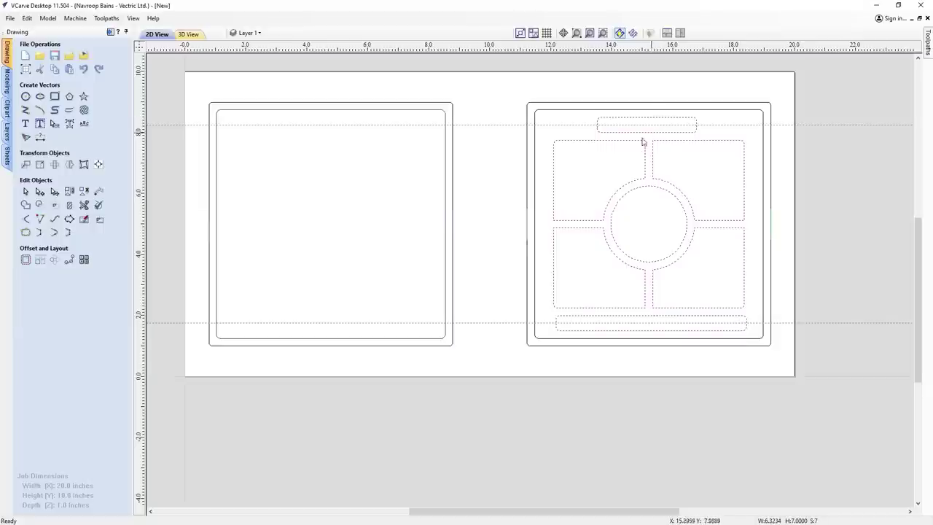
{"action": "right_click", "coordinate": [633, 145]}
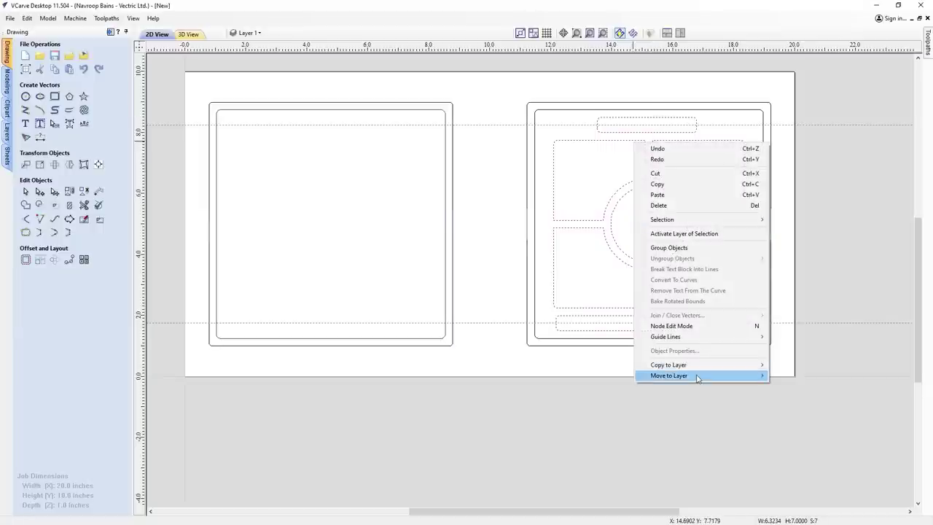
{"action": "mouse_move", "coordinate": [700, 375]}
{"action": "left_click", "coordinate": [794, 421]}
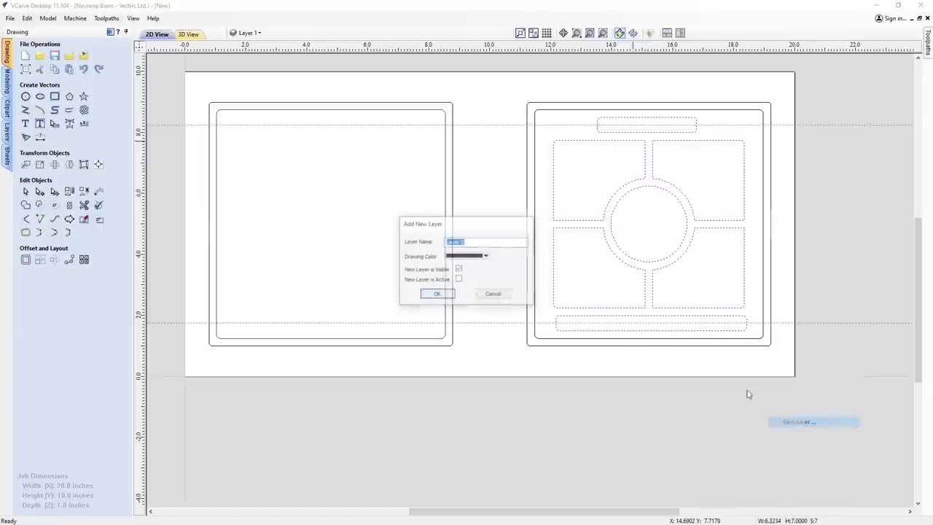
{"action": "type", "text": "Item Slots"}
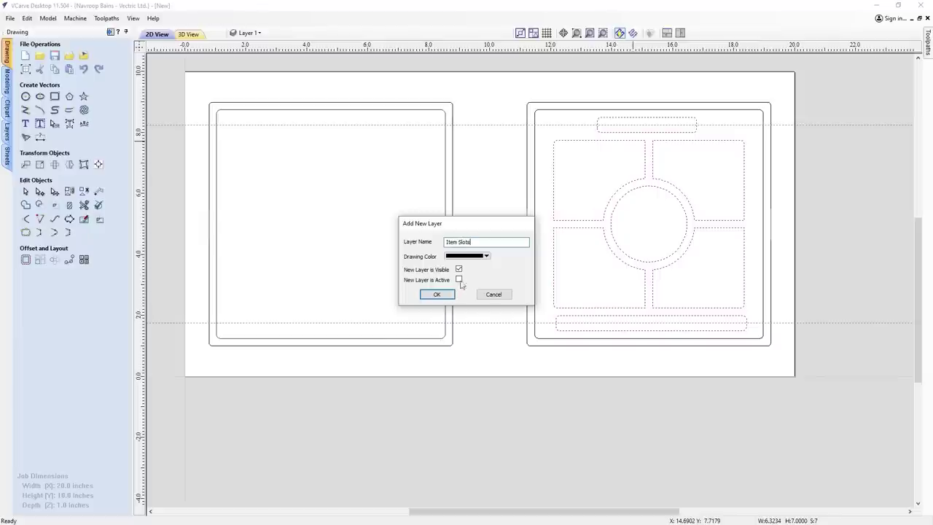
{"action": "left_click", "coordinate": [467, 255]}
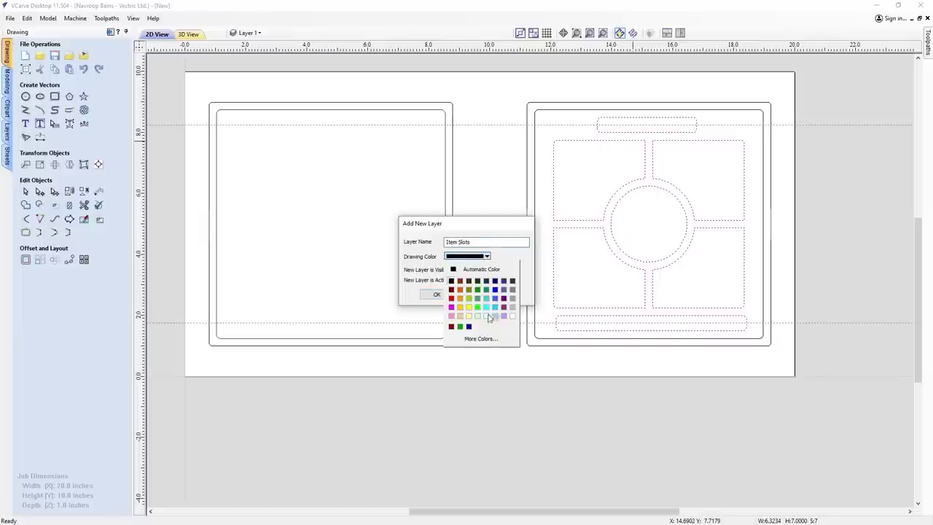
{"action": "left_click", "coordinate": [452, 299]}
{"action": "left_click", "coordinate": [439, 293]}
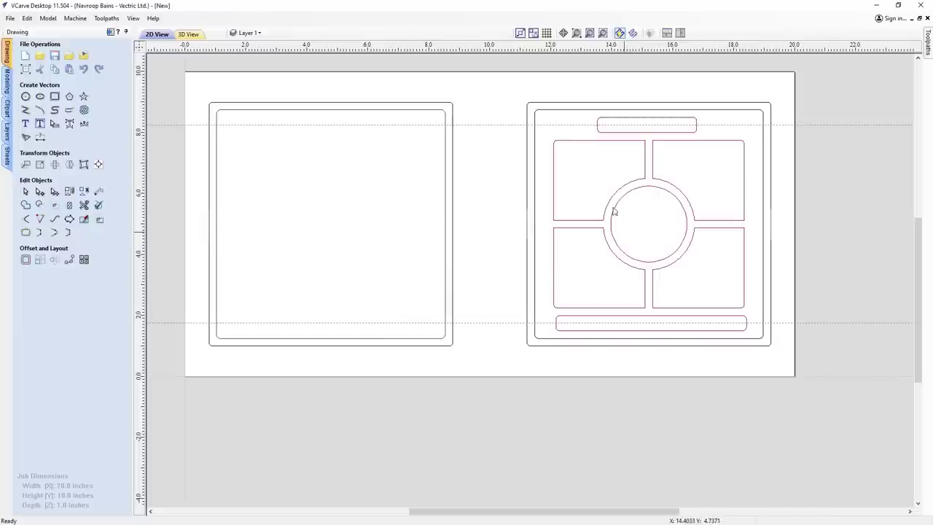
Move the outer rounded squares of both panels to a new layer named "Outside Box" with an orange drawing color
{"action": "left_click", "coordinate": [585, 115]}
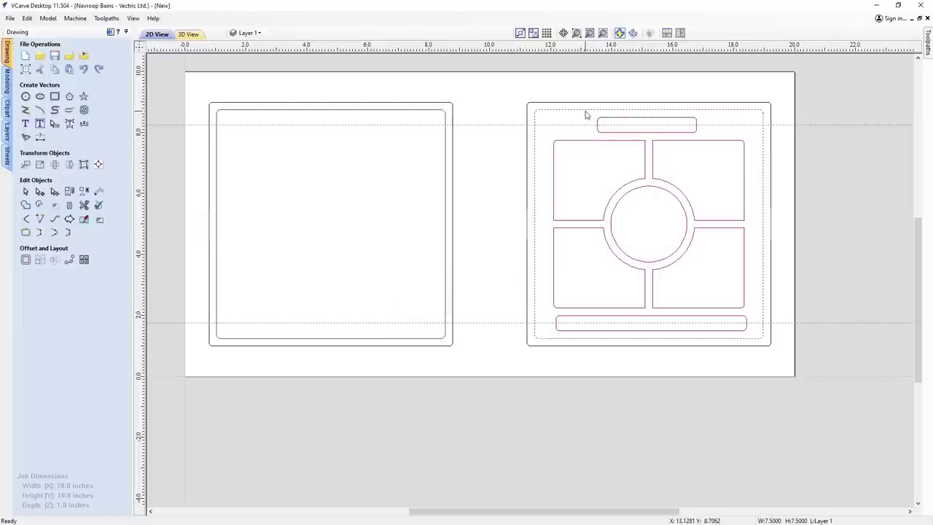
{"action": "left_click", "coordinate": [528, 103]}
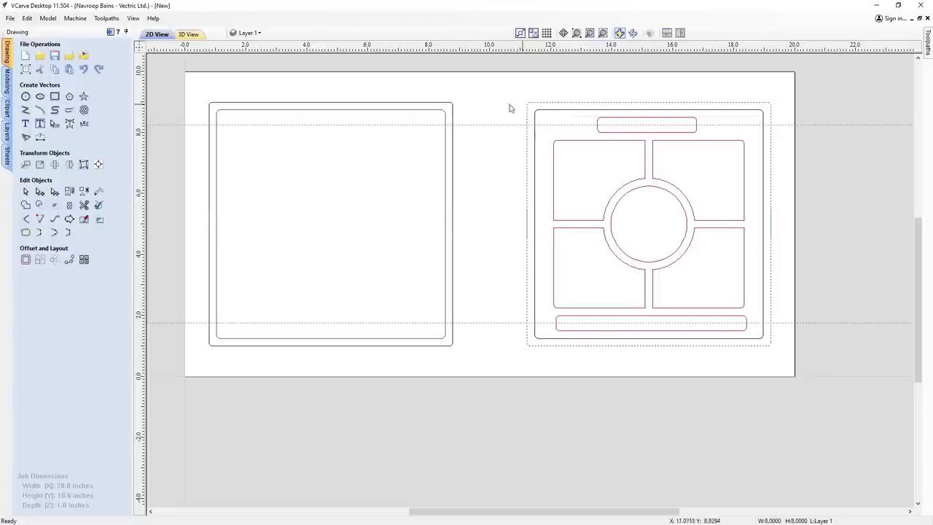
{"action": "left_click", "coordinate": [451, 107], "text": "shift"}
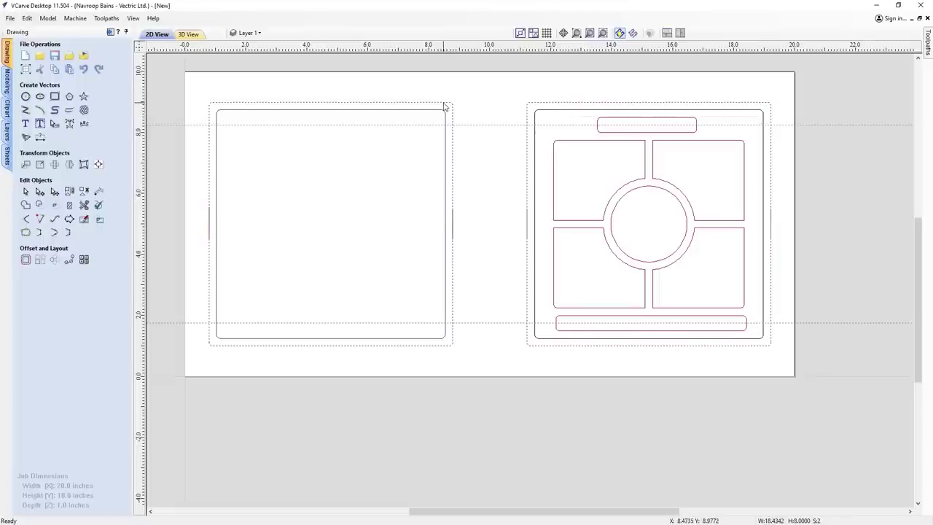
{"action": "right_click", "coordinate": [454, 173]}
{"action": "mouse_move", "coordinate": [496, 404]}
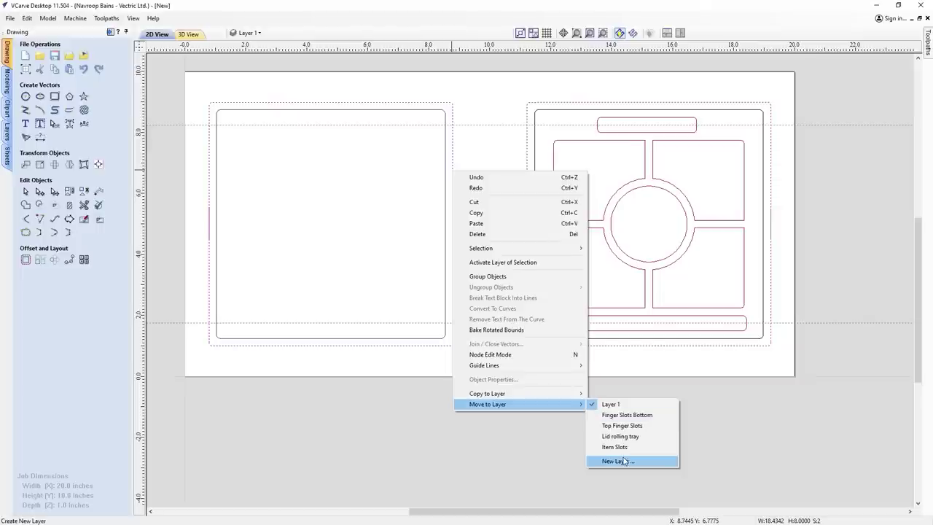
{"action": "left_click", "coordinate": [625, 461]}
{"action": "type", "text": "B"}
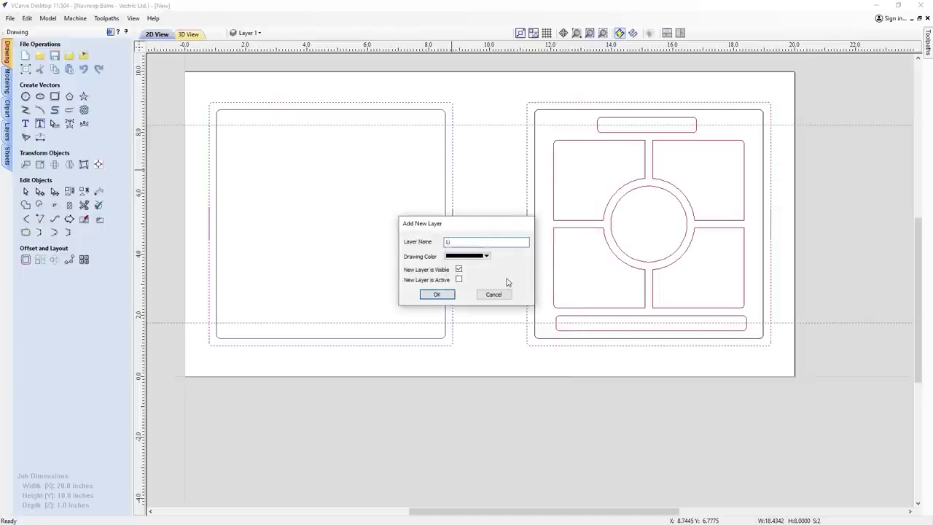
{"action": "type", "text": "utside Box"}
{"action": "left_click", "coordinate": [475, 257]}
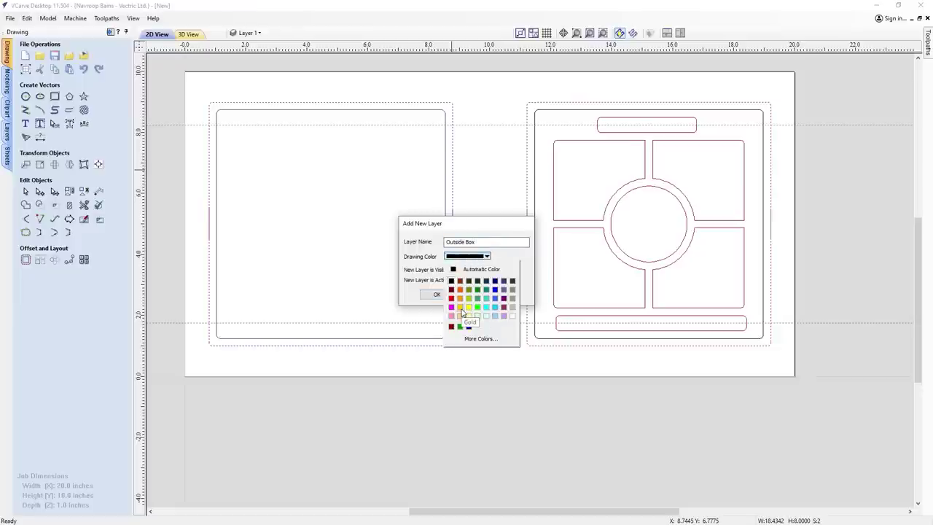
{"action": "left_click", "coordinate": [460, 291]}
{"action": "left_click", "coordinate": [440, 295]}
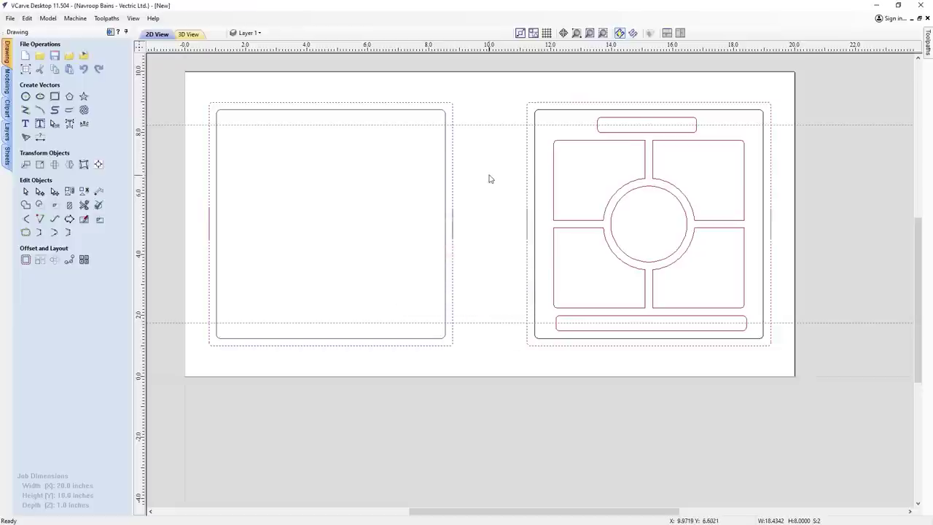
Move the right-hand panel's inner rounded square to a new layer named "Lid Allowance", keeping the default black drawing color
{"action": "left_click", "coordinate": [579, 112]}
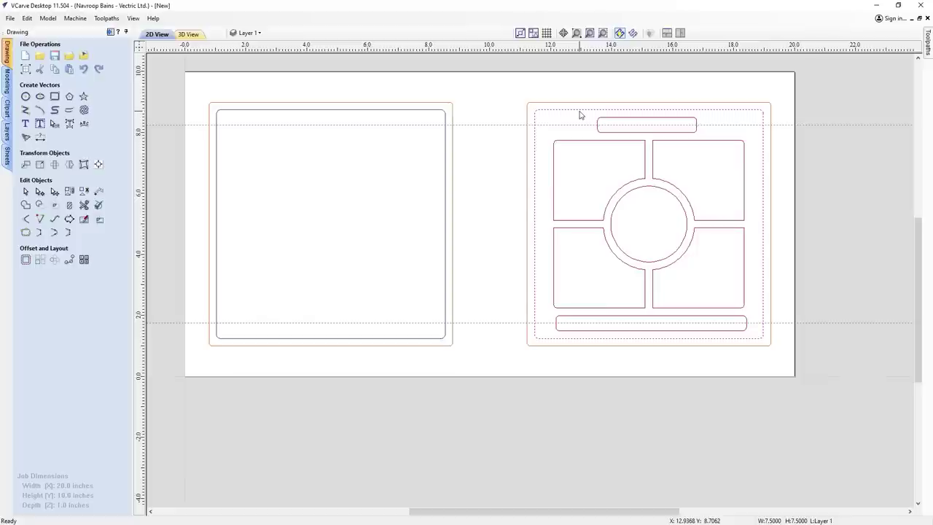
{"action": "left_click", "coordinate": [548, 124]}
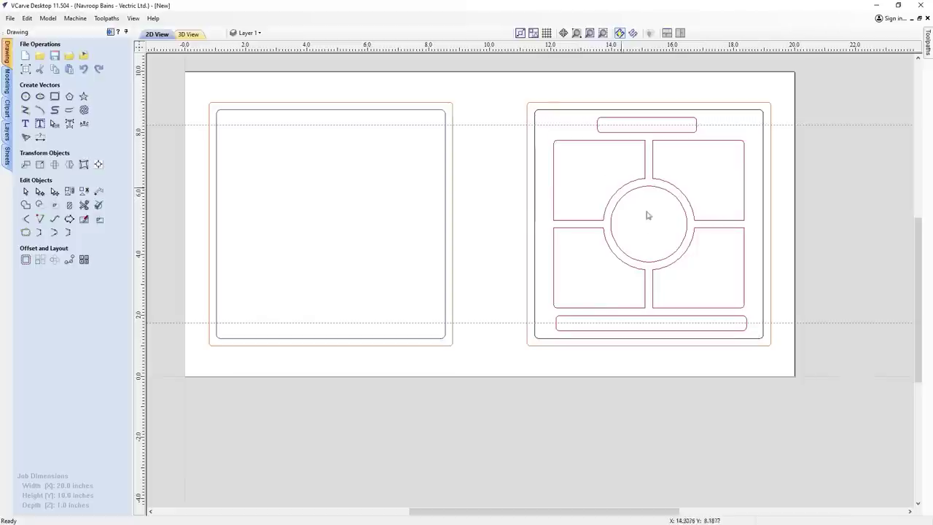
{"action": "right_click", "coordinate": [585, 113]}
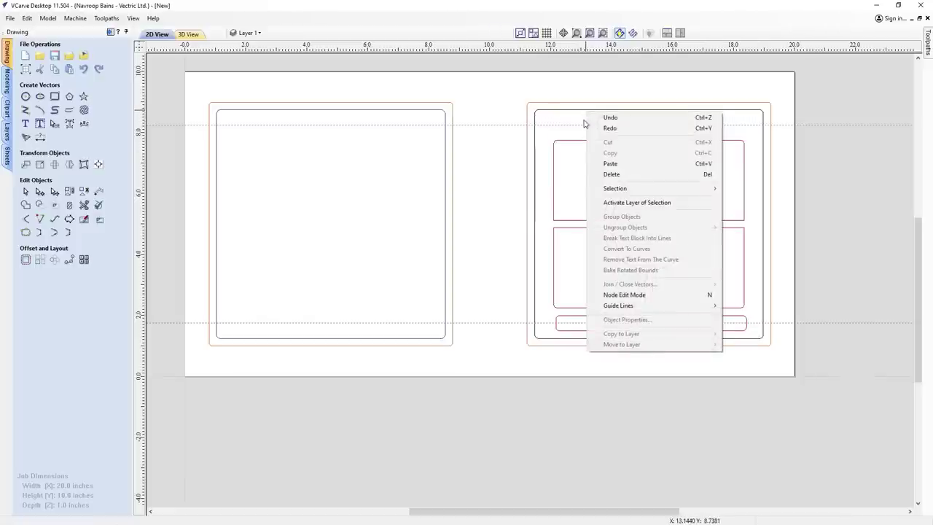
{"action": "left_click", "coordinate": [576, 113]}
{"action": "right_click", "coordinate": [573, 112]}
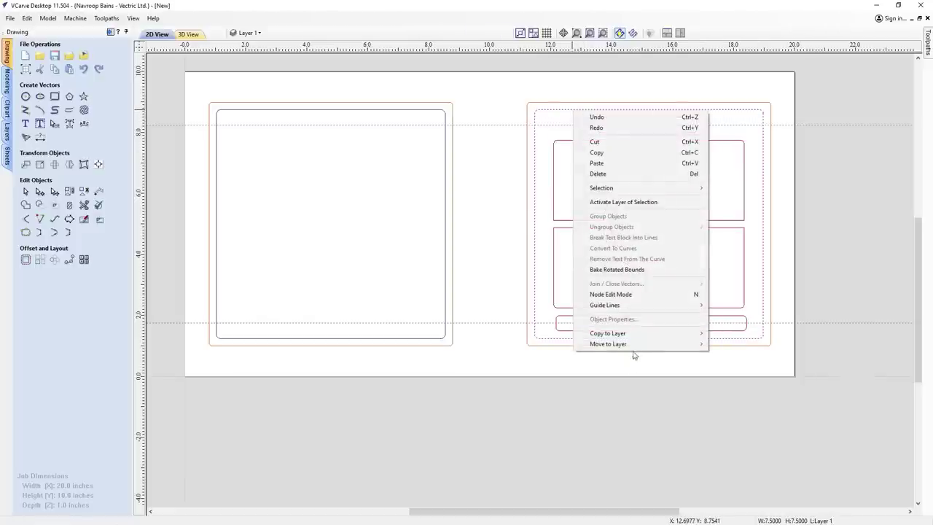
{"action": "mouse_move", "coordinate": [660, 347]}
{"action": "left_click", "coordinate": [737, 411]}
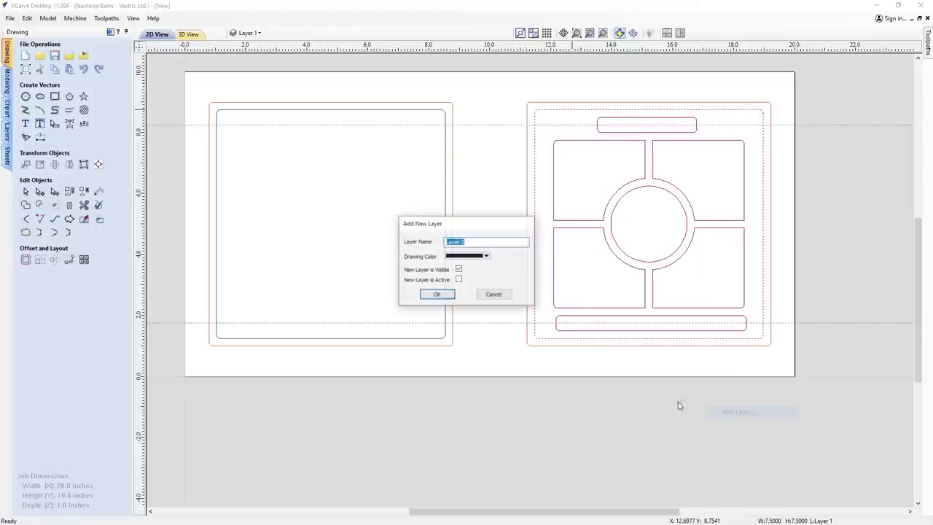
{"action": "type", "text": "Lid"}
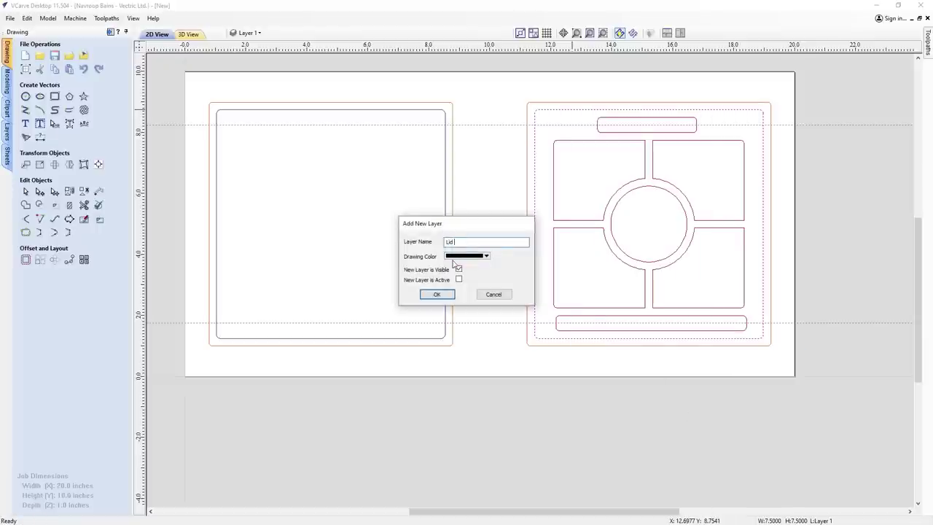
{"action": "type", "text": " Allowance"}
{"action": "left_click", "coordinate": [440, 293]}
{"action": "left_click", "coordinate": [436, 141]}
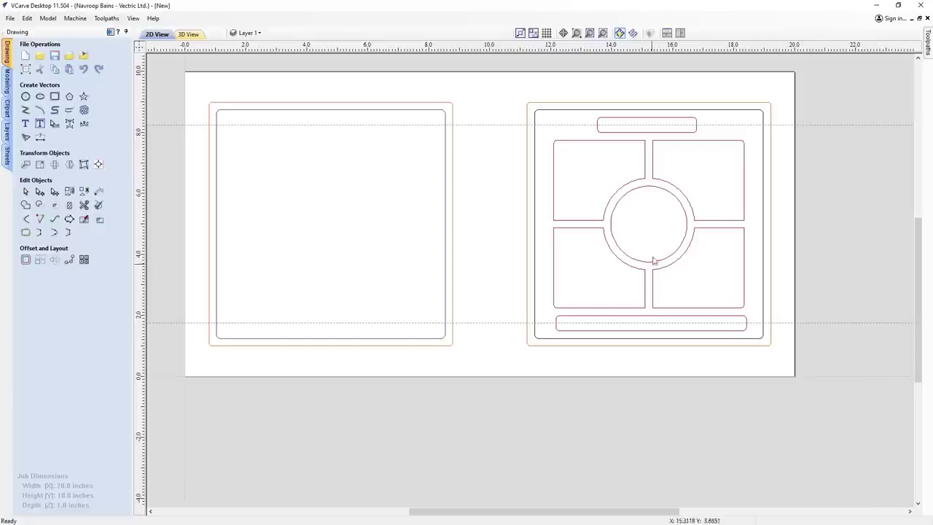
Review the Item Slots pocket toolpath's layer-based vector selection, cutting tool and cut depth without recalculating it
{"action": "scroll", "coordinate": [238, 121], "scroll_direction": "down", "scroll_amount": 1}
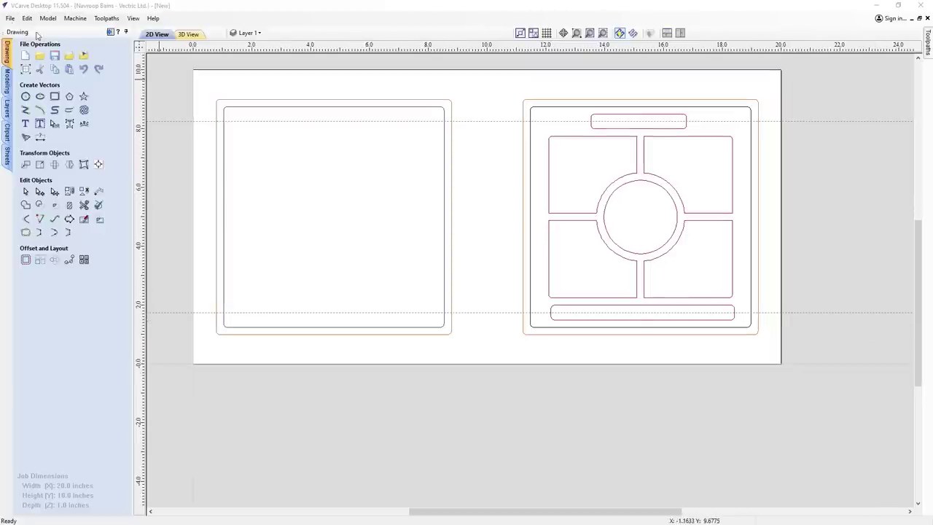
{"action": "left_click", "coordinate": [110, 32]}
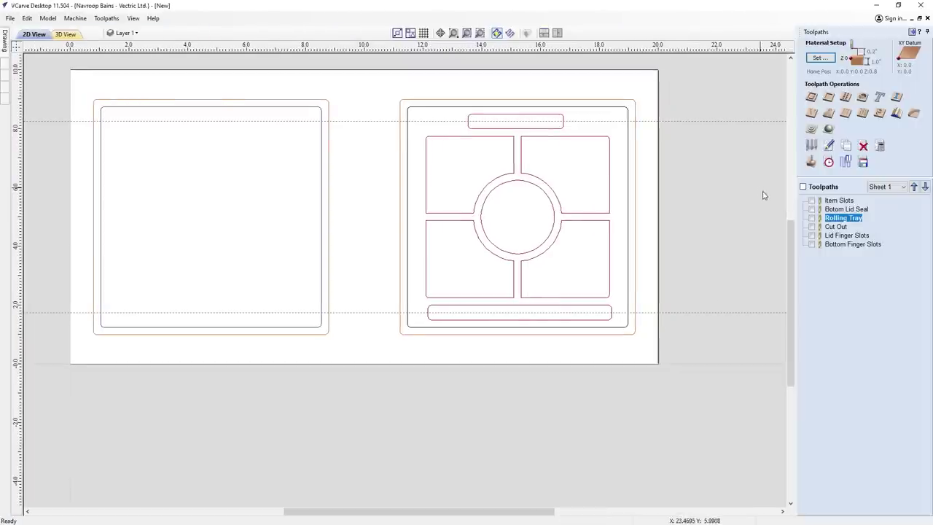
{"action": "double_click", "coordinate": [831, 201]}
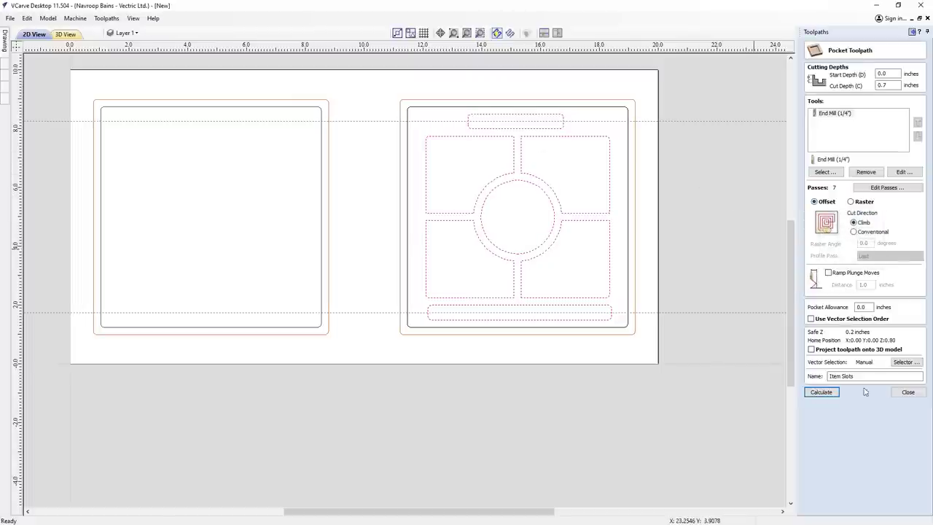
{"action": "left_click", "coordinate": [902, 362]}
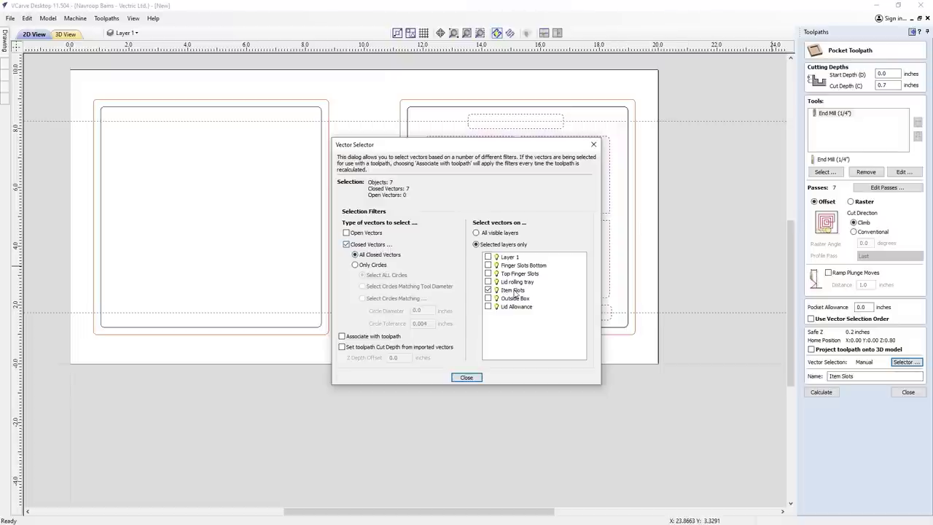
{"action": "left_click", "coordinate": [466, 376]}
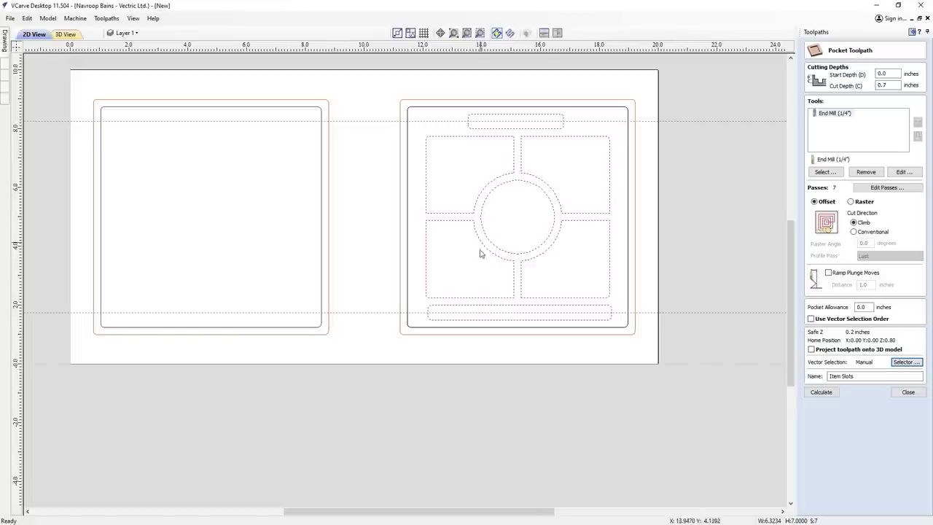
{"action": "left_click", "coordinate": [854, 125]}
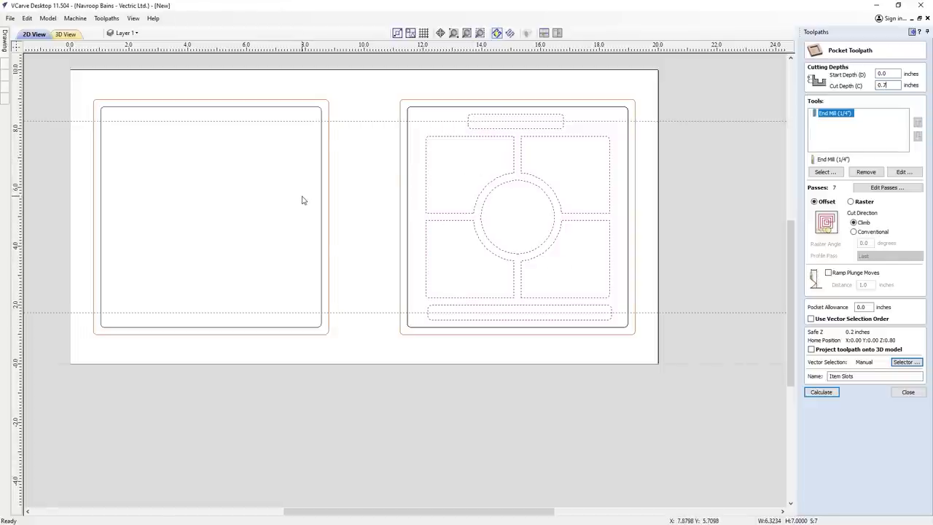
{"action": "left_click", "coordinate": [460, 176]}
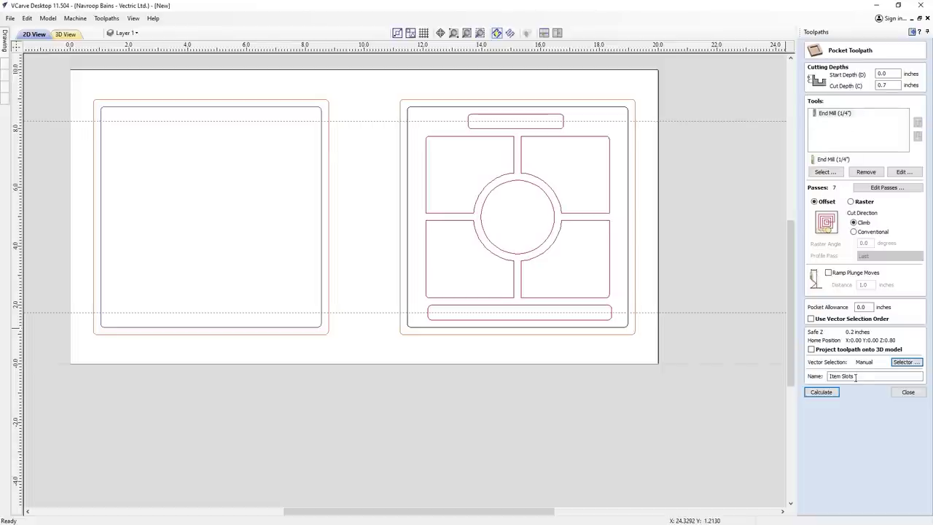
{"action": "left_click", "coordinate": [907, 392]}
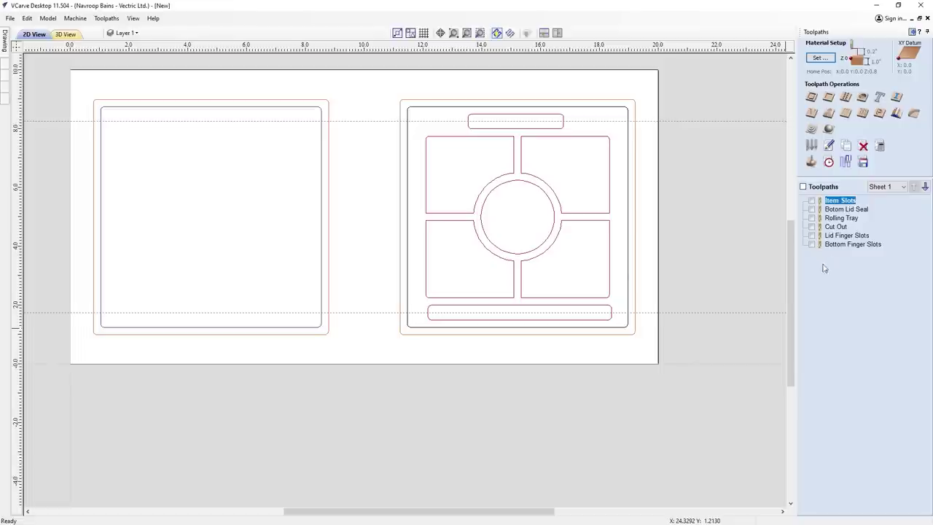
Correct the misspelled lid seal pocket toolpath's name to "Bottom Lid Seal", calculate it and return to the 2D view
{"action": "double_click", "coordinate": [858, 211]}
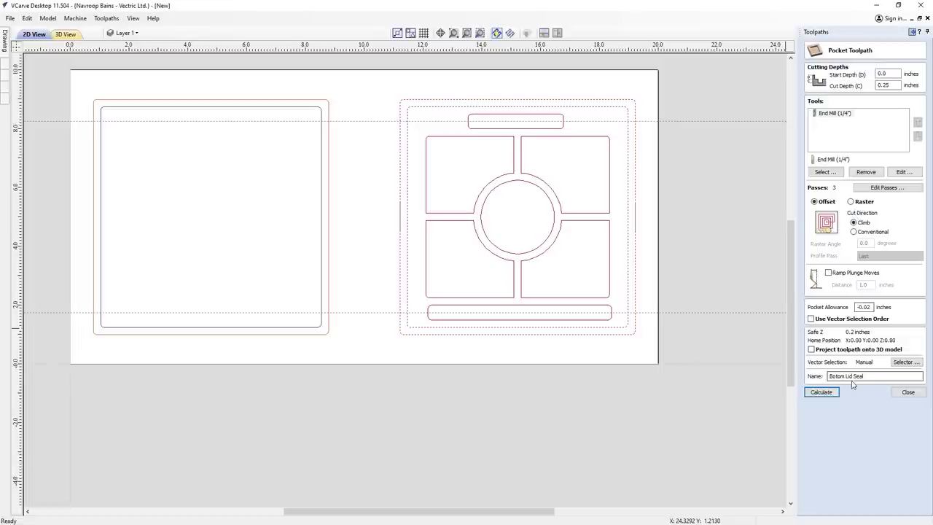
{"action": "type", "text": "t"}
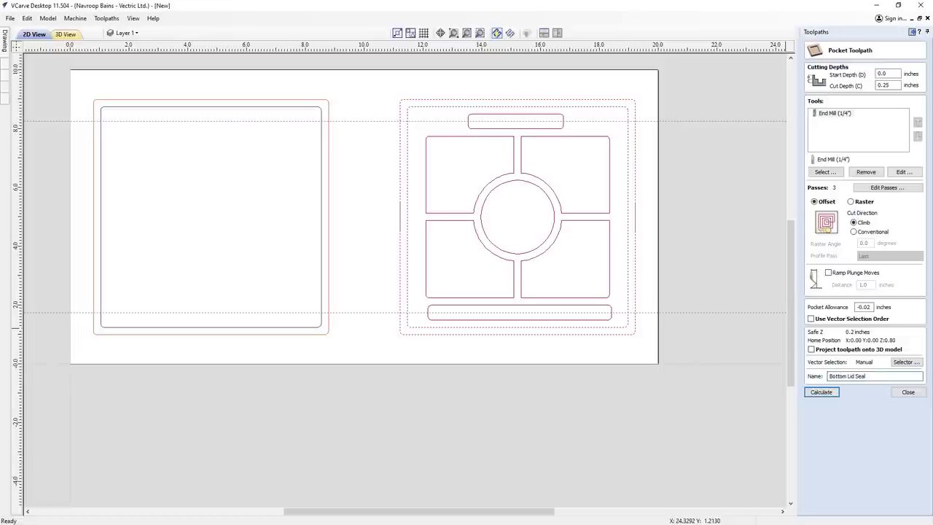
{"action": "left_click", "coordinate": [843, 116]}
{"action": "left_click", "coordinate": [892, 86]}
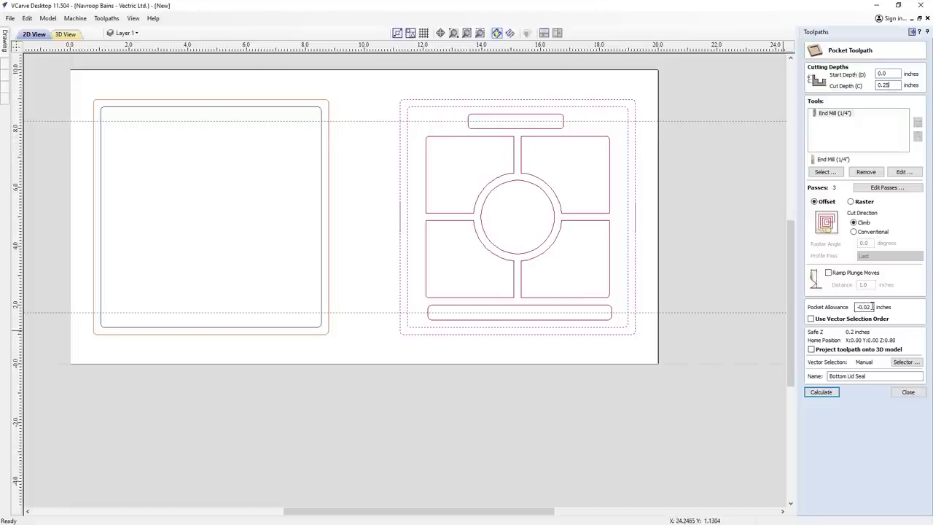
{"action": "left_click_drag", "start_coordinate": [873, 306], "coordinate": [851, 307]}
{"action": "left_click", "coordinate": [872, 307]}
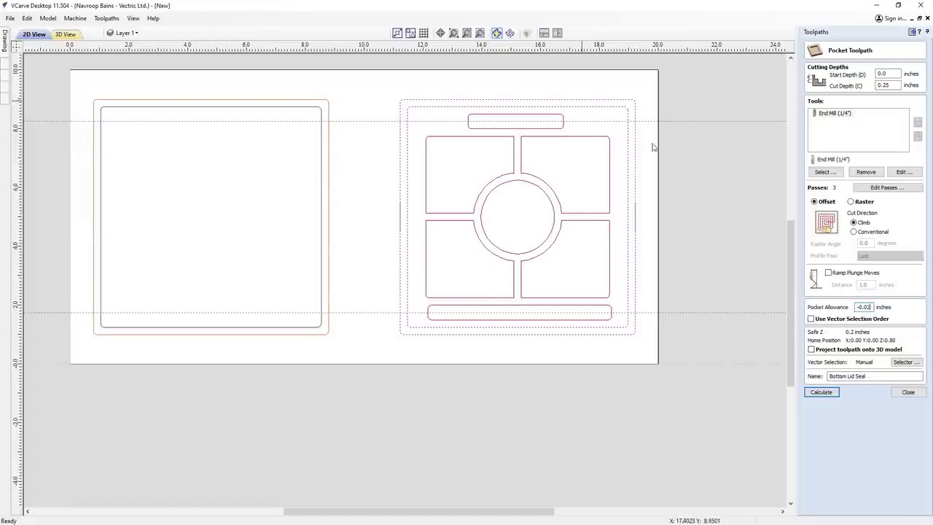
{"action": "left_click", "coordinate": [827, 393]}
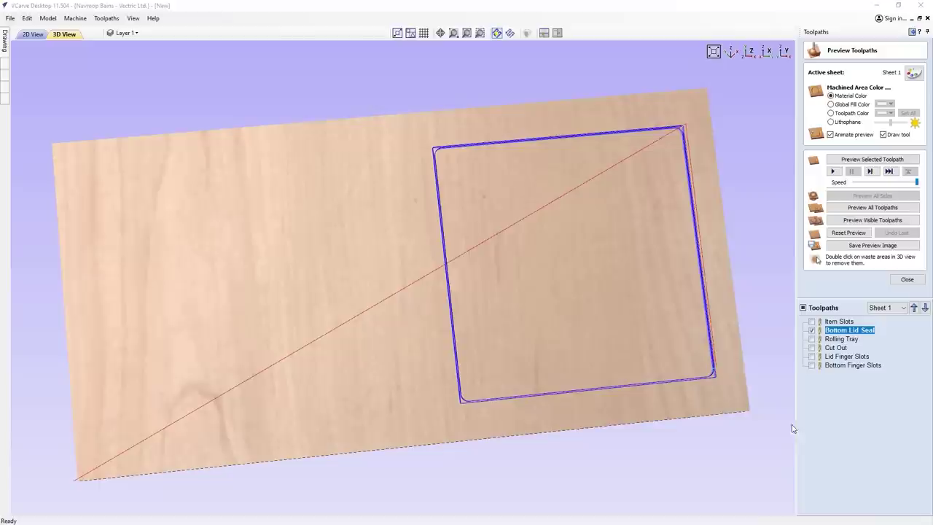
{"action": "left_click", "coordinate": [38, 35]}
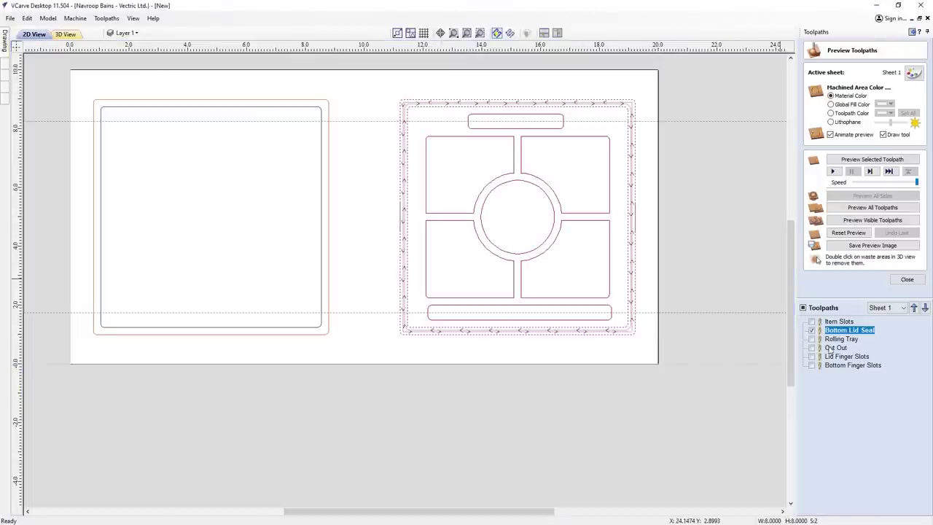
Examine the Rolling Tray pocket toolpath's cut depth and cutting tool, leaving its settings as they are
{"action": "double_click", "coordinate": [843, 339]}
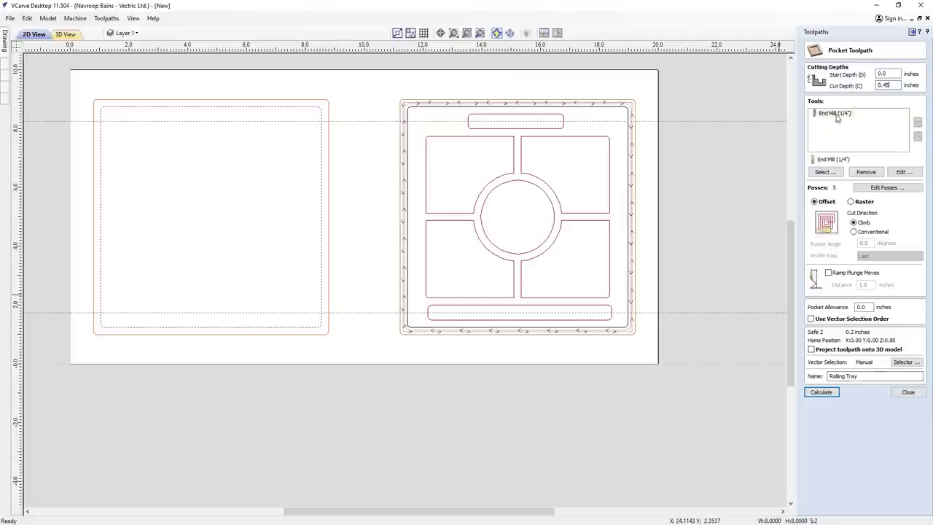
{"action": "left_click", "coordinate": [832, 113]}
{"action": "left_click", "coordinate": [909, 393]}
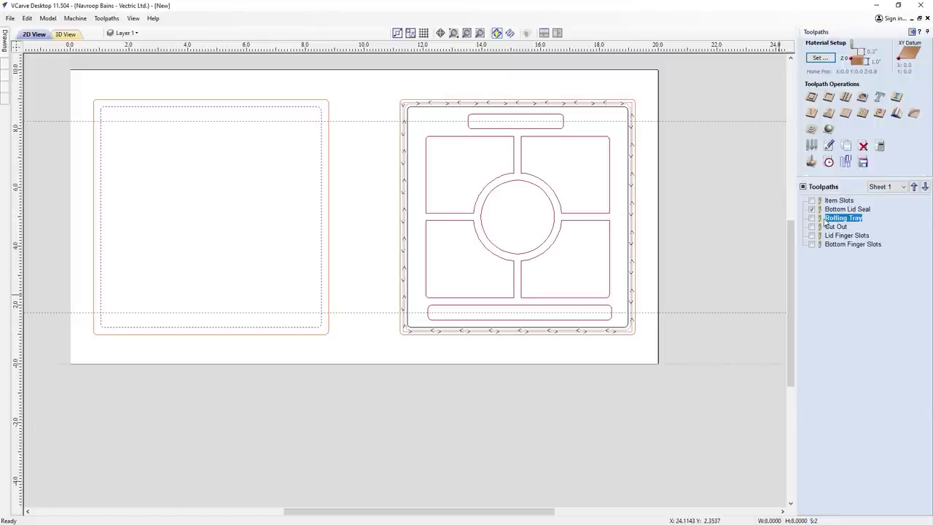
Examine the Cut Out profile toolpath's settings and check the drawing's layer list for the outline layer
{"action": "double_click", "coordinate": [835, 227]}
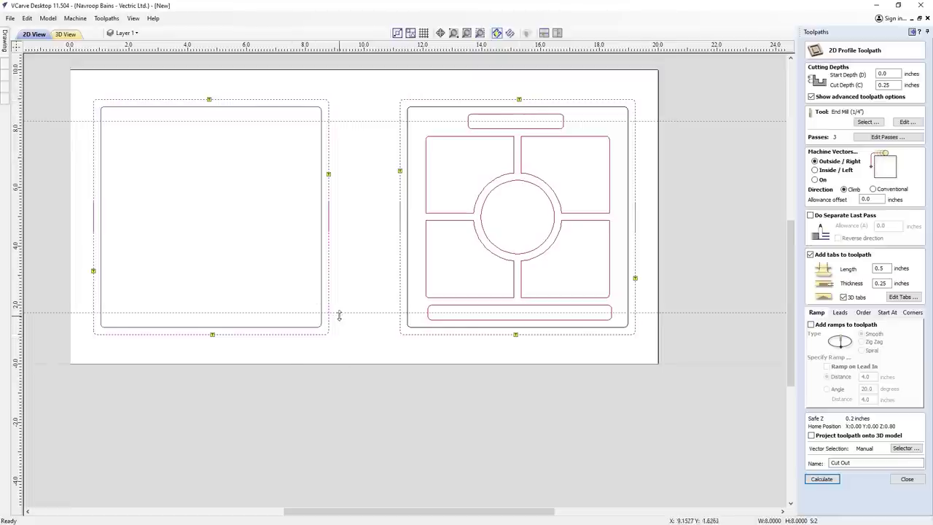
{"action": "left_click", "coordinate": [128, 33]}
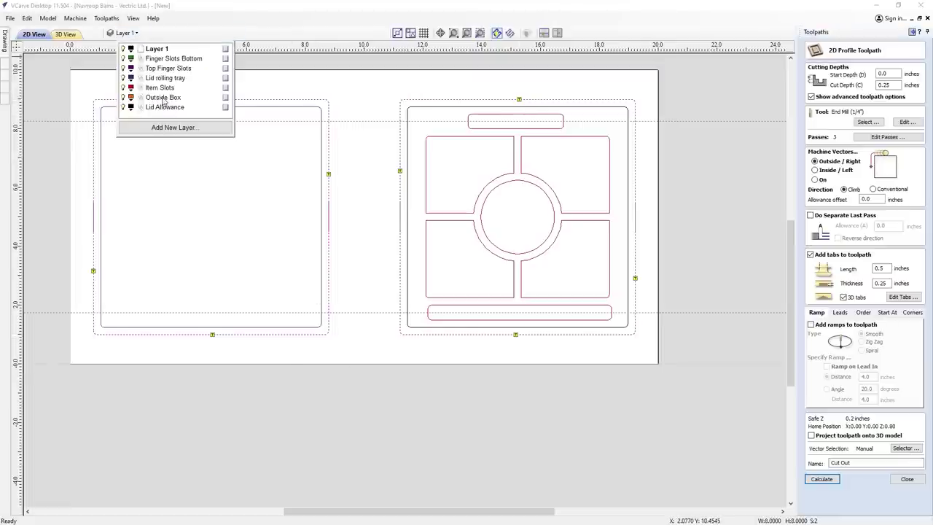
{"action": "left_click", "coordinate": [381, 156]}
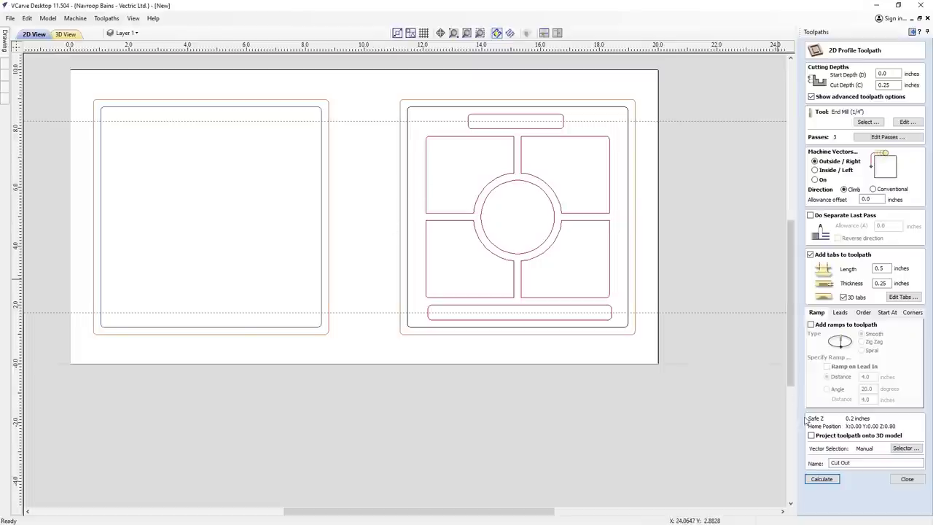
{"action": "left_click", "coordinate": [906, 478]}
Check the tab placement of the Cut Out profile toolpath around the lid outline, recalculate the toolpath and hide its preview
{"action": "left_click", "coordinate": [812, 227]}
{"action": "double_click", "coordinate": [829, 226]}
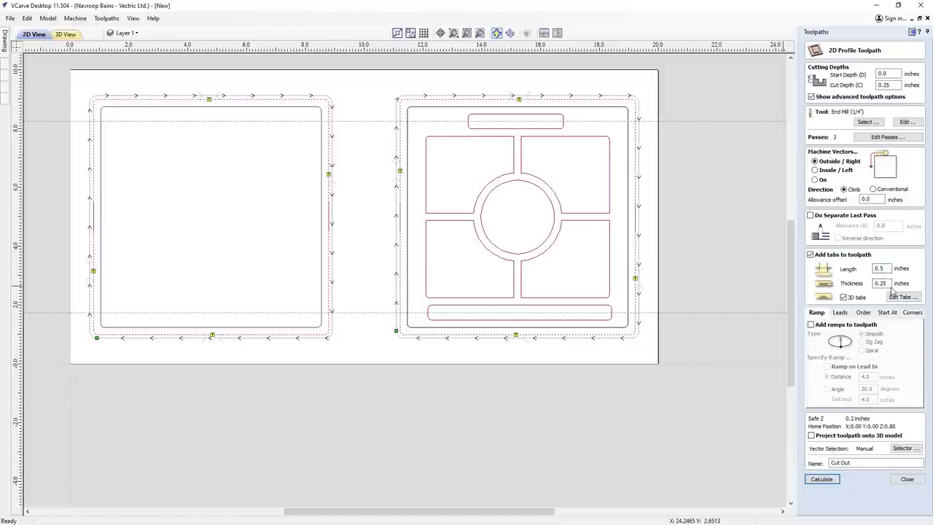
{"action": "left_click", "coordinate": [915, 301]}
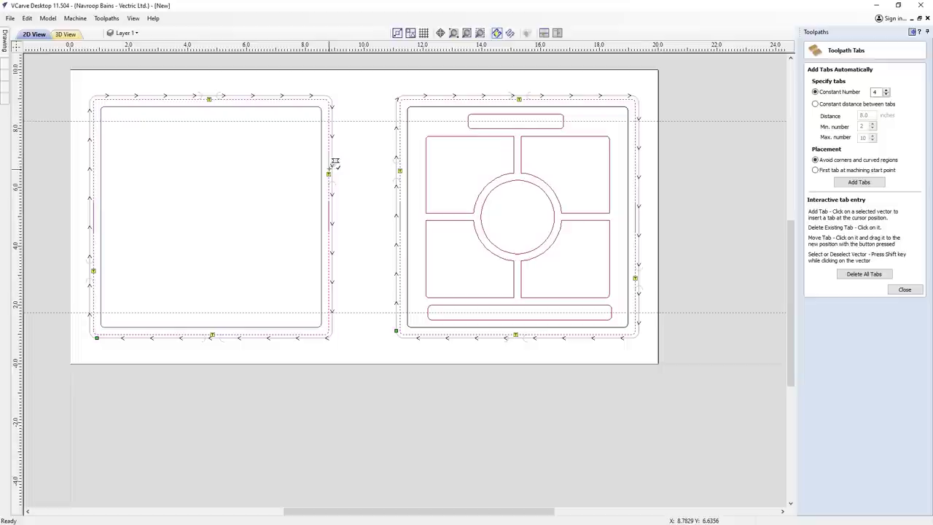
{"action": "left_click_drag", "start_coordinate": [335, 167], "coordinate": [336, 173]}
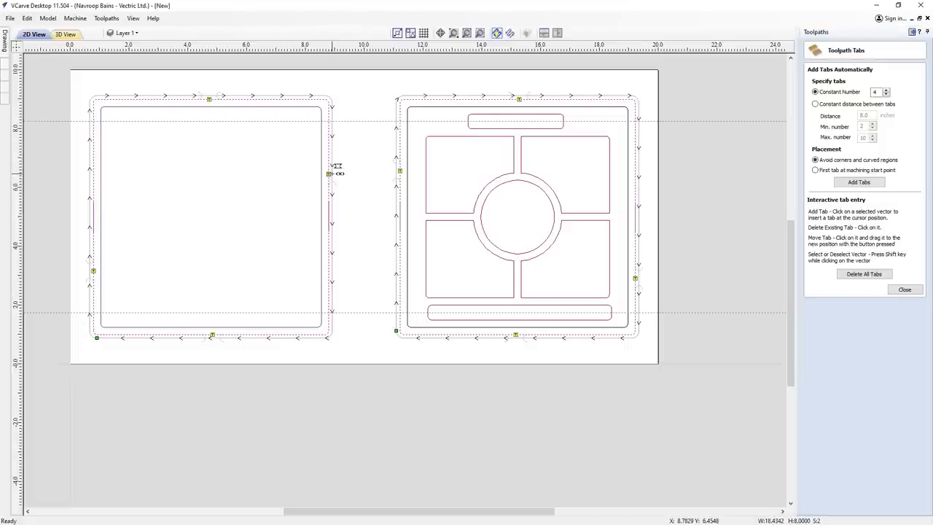
{"action": "left_click", "coordinate": [904, 289]}
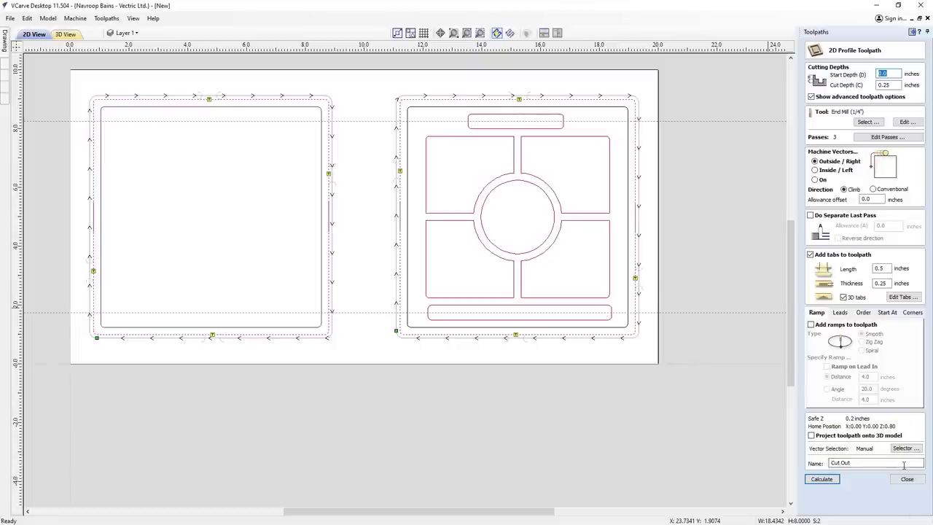
{"action": "left_click", "coordinate": [821, 479]}
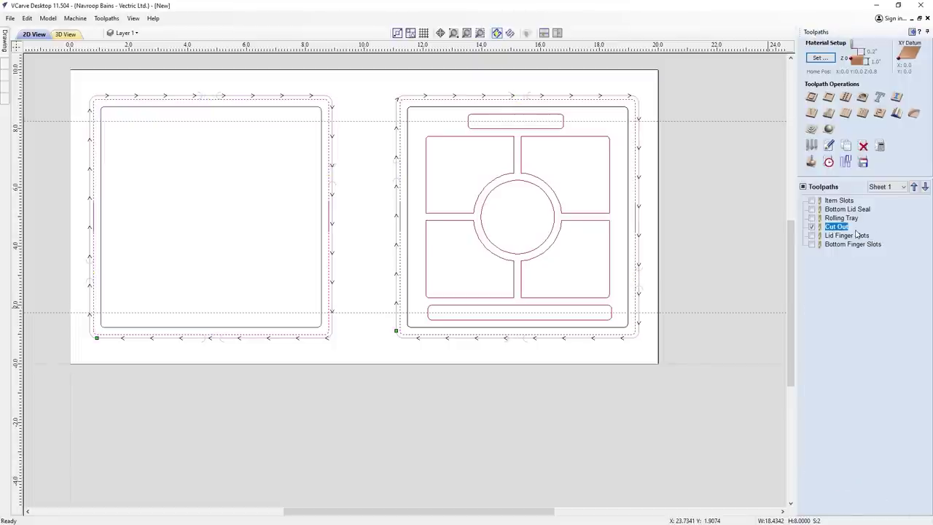
{"action": "left_click", "coordinate": [813, 226]}
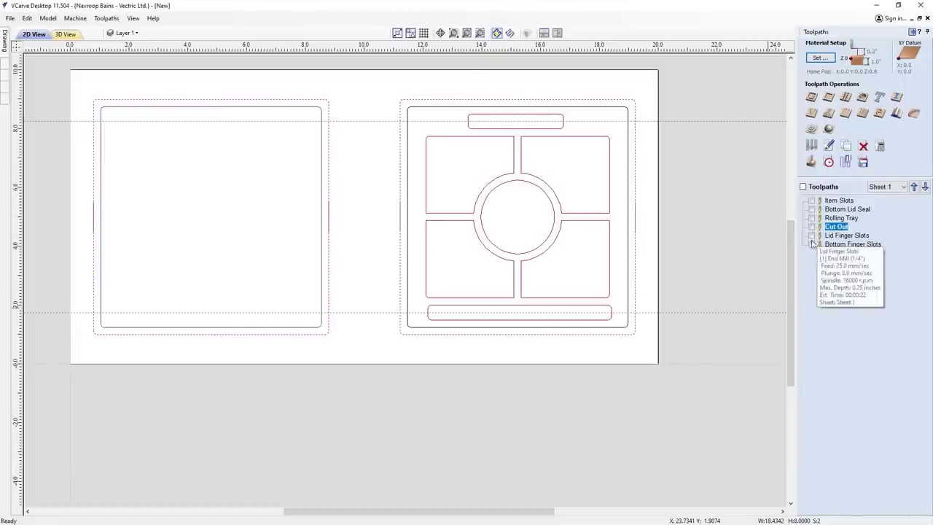
Examine the Lid Finger Slots profile toolpath's layer-based vector selection and cut depth, leaving its settings as they are
{"action": "left_click", "coordinate": [863, 237]}
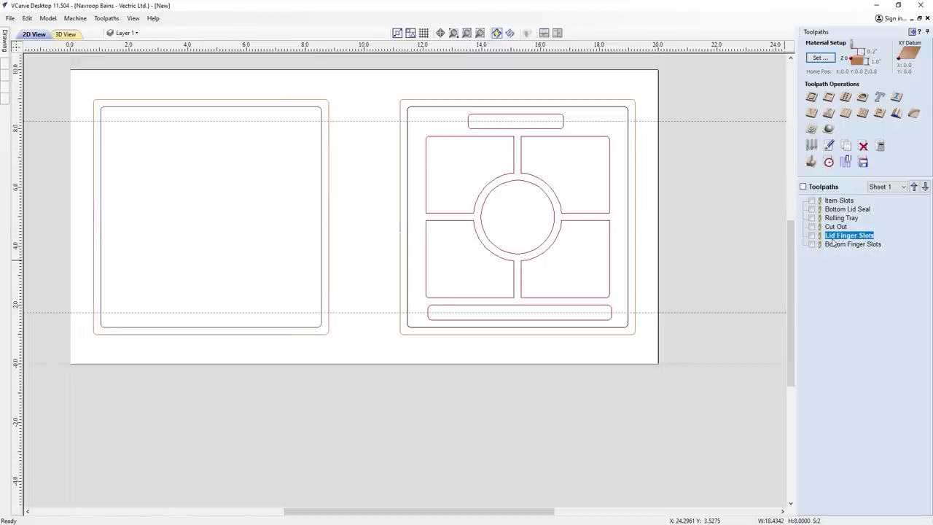
{"action": "double_click", "coordinate": [832, 238]}
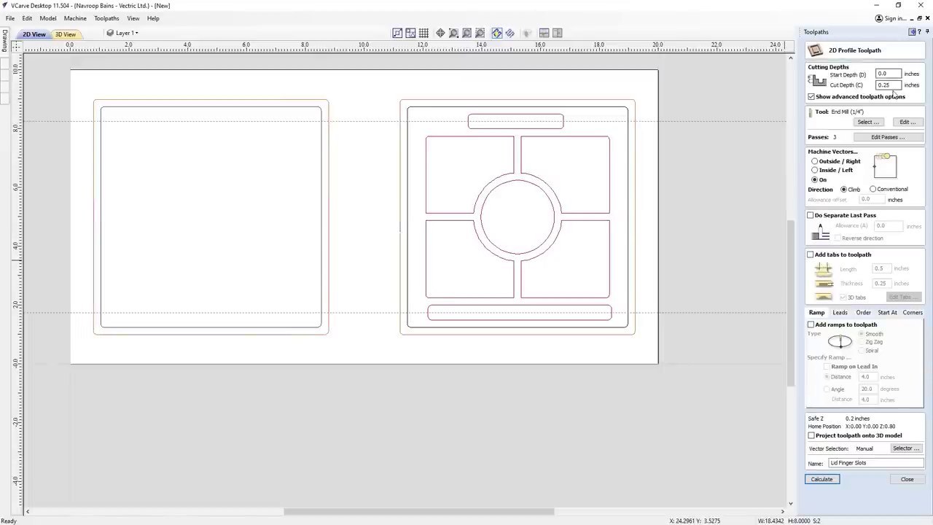
{"action": "left_click", "coordinate": [904, 447]}
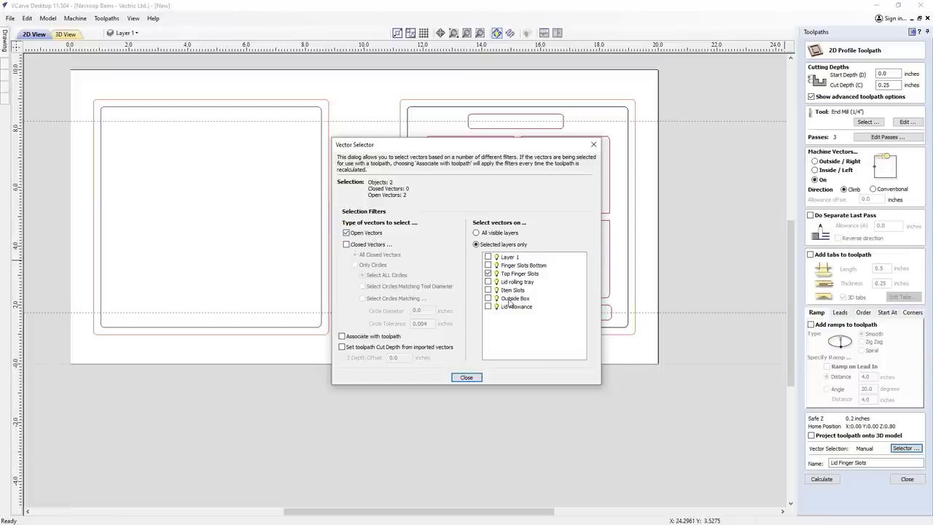
{"action": "left_click", "coordinate": [466, 377]}
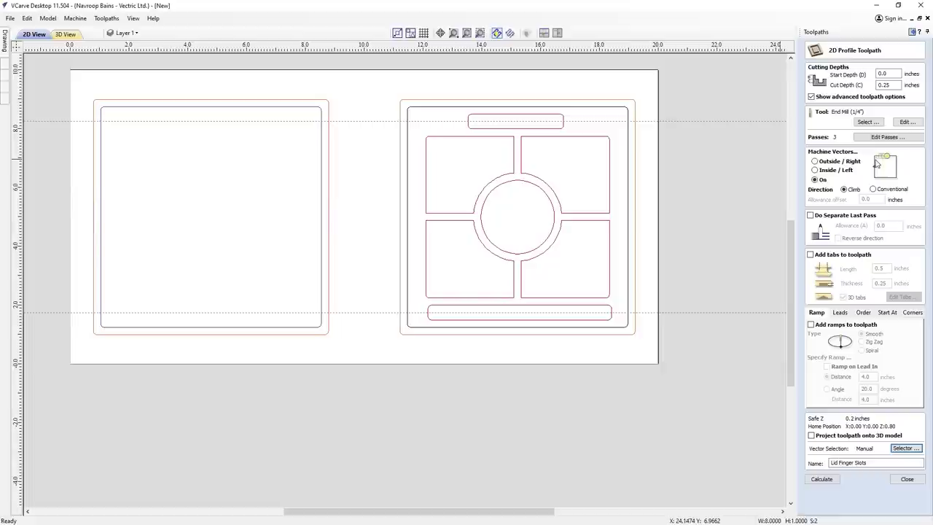
{"action": "left_click", "coordinate": [893, 86]}
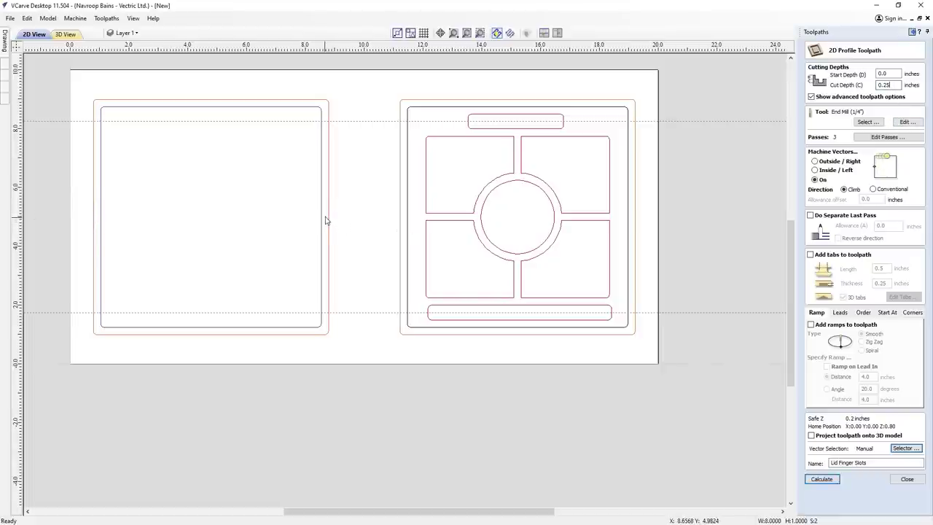
{"action": "left_click", "coordinate": [899, 478]}
Examine the Bottom Finger Slots profile toolpath's start and cut depths and compare it with the Bottom Lid Seal toolpath
{"action": "double_click", "coordinate": [864, 245]}
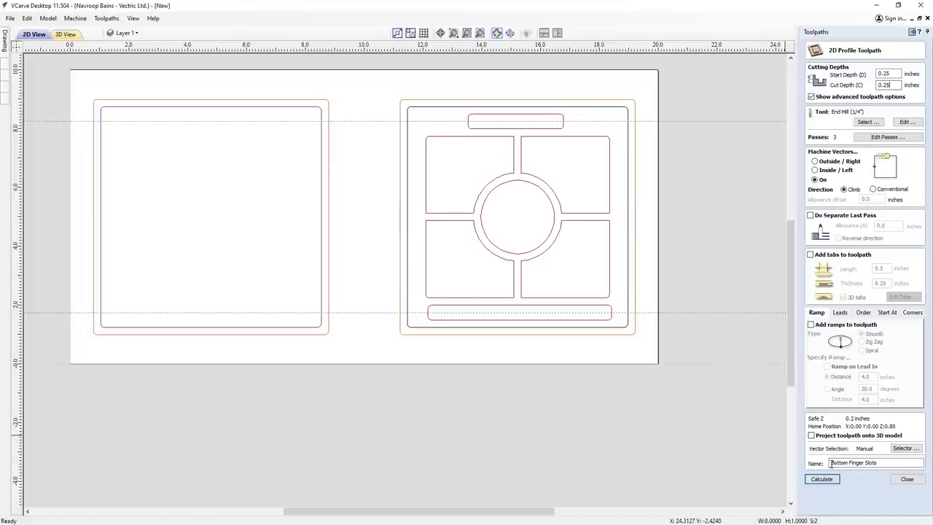
{"action": "left_click", "coordinate": [907, 478]}
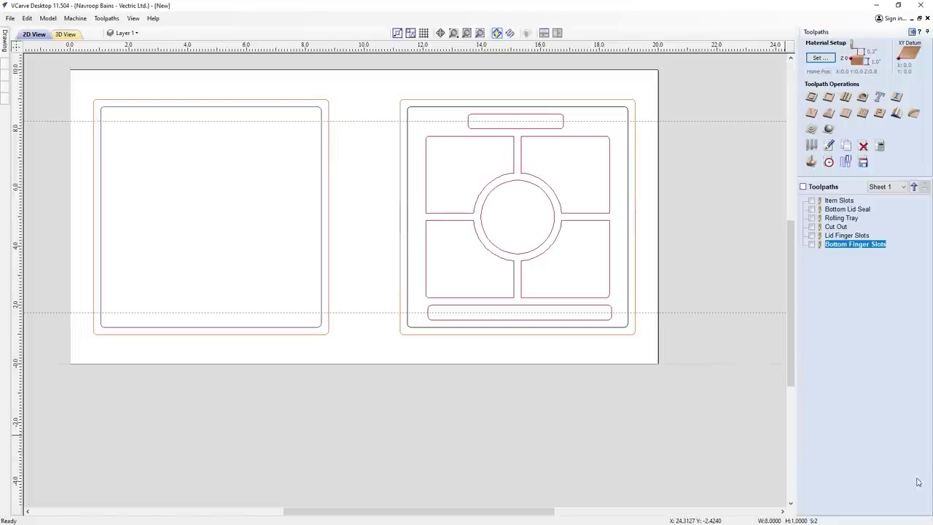
{"action": "left_click", "coordinate": [838, 209]}
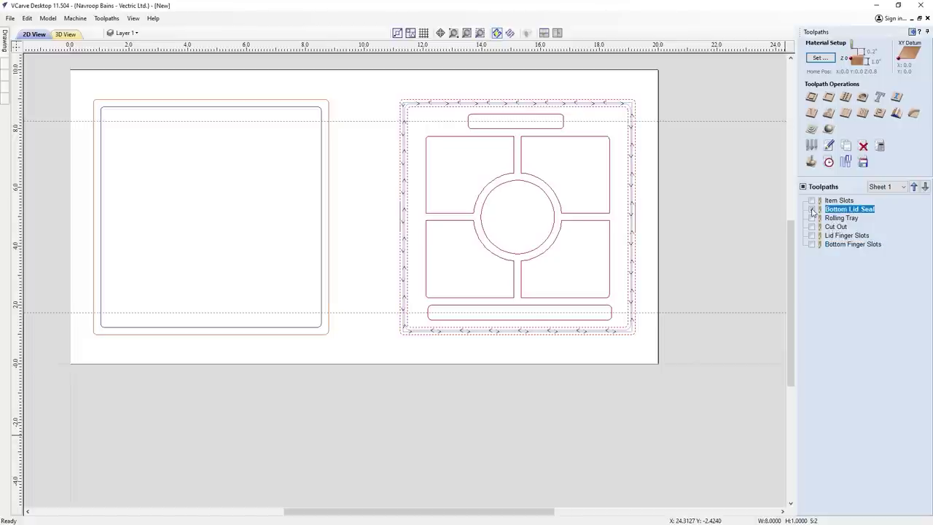
{"action": "left_click", "coordinate": [817, 247]}
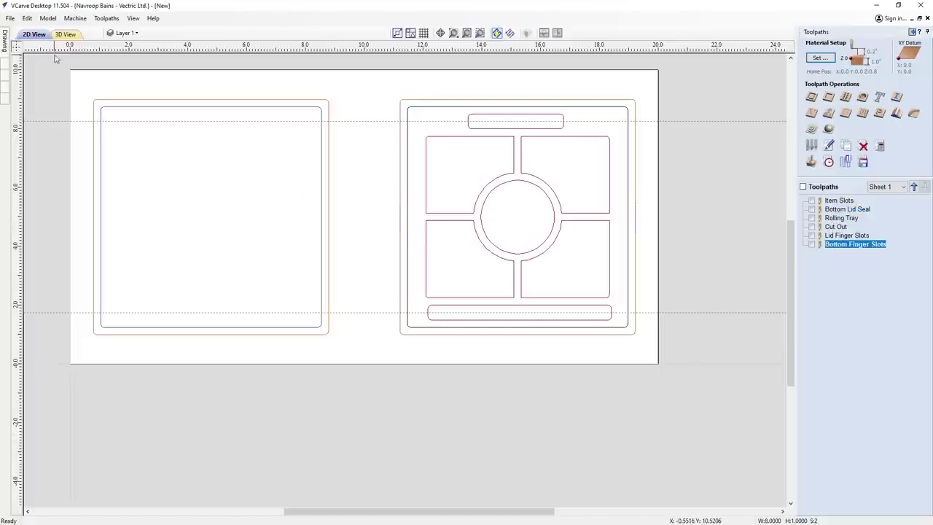
Show all toolpaths in the 3D view and run the animated preview of all of them, tilting the board to follow the pocket cuts
{"action": "left_click", "coordinate": [69, 34]}
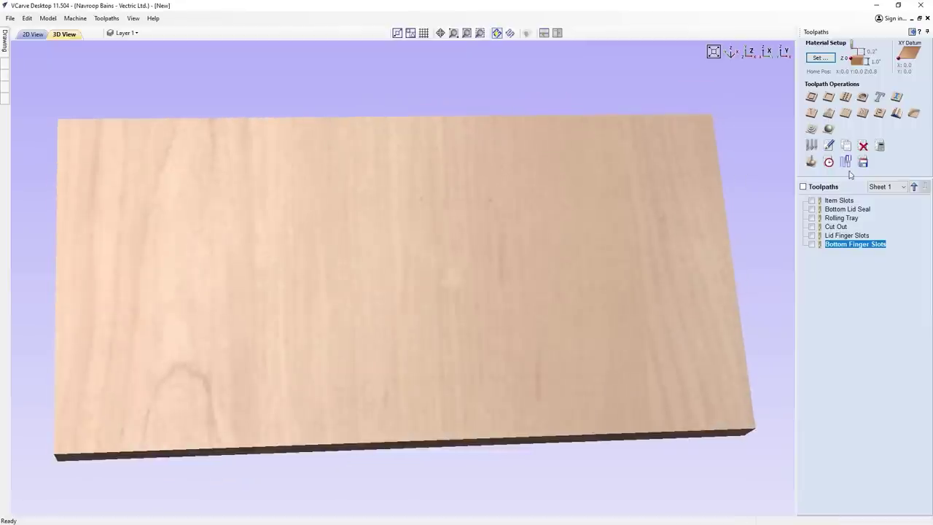
{"action": "left_click", "coordinate": [803, 308]}
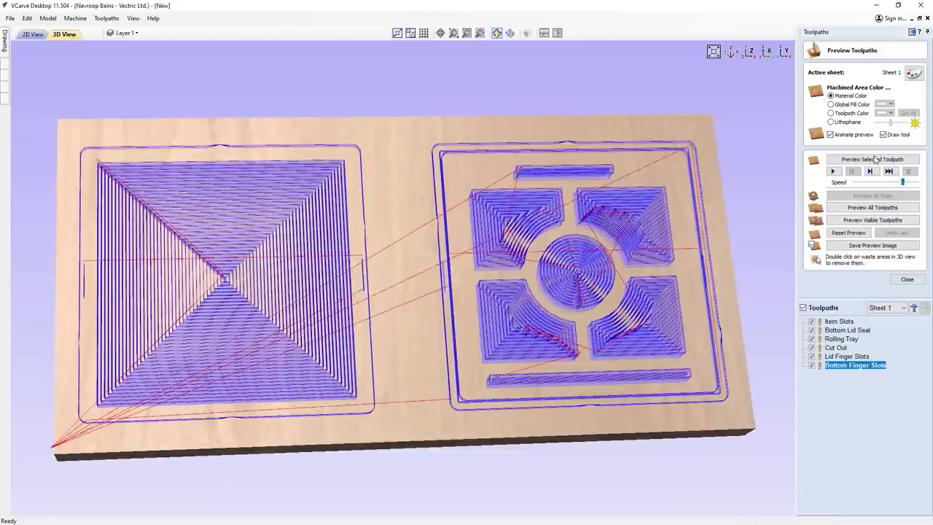
{"action": "left_click", "coordinate": [877, 208]}
{"action": "left_click_drag", "start_coordinate": [704, 300], "coordinate": [477, 244]}
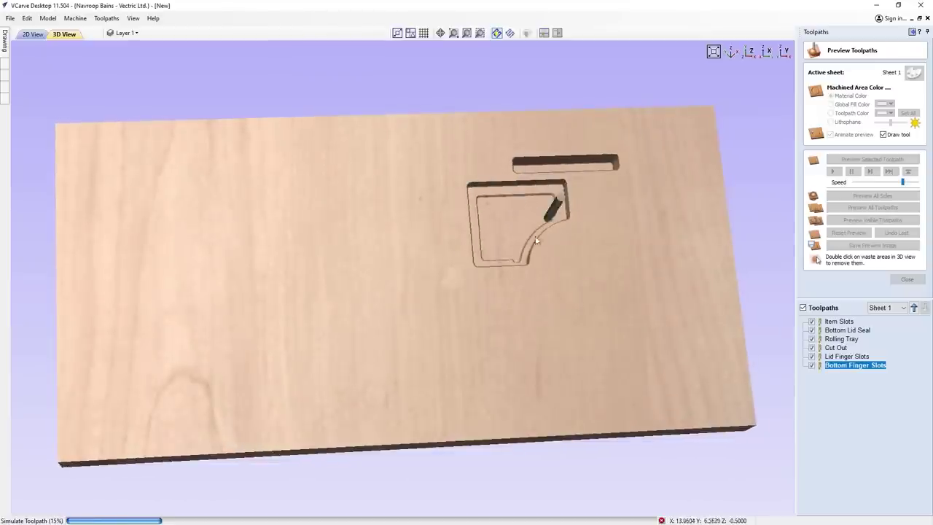
{"action": "left_click_drag", "start_coordinate": [536, 276], "coordinate": [494, 205]}
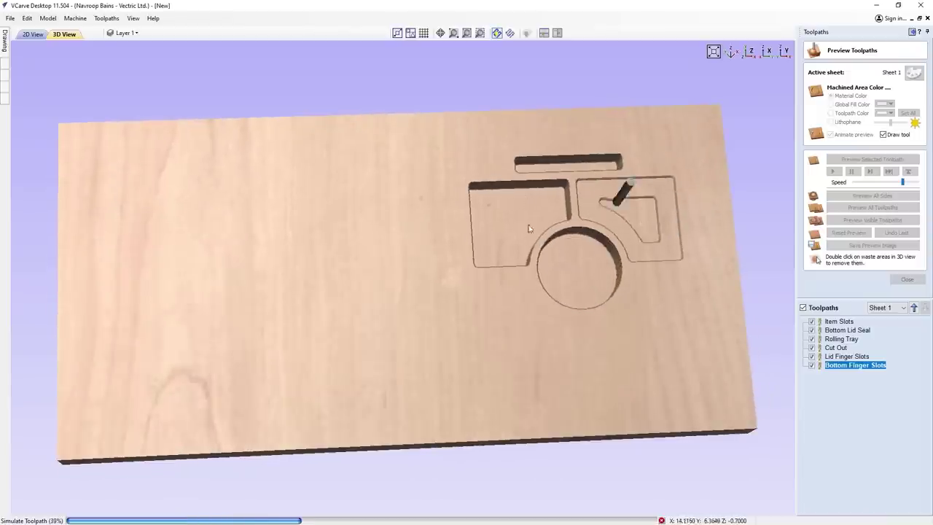
{"action": "left_click_drag", "start_coordinate": [568, 262], "coordinate": [606, 344]}
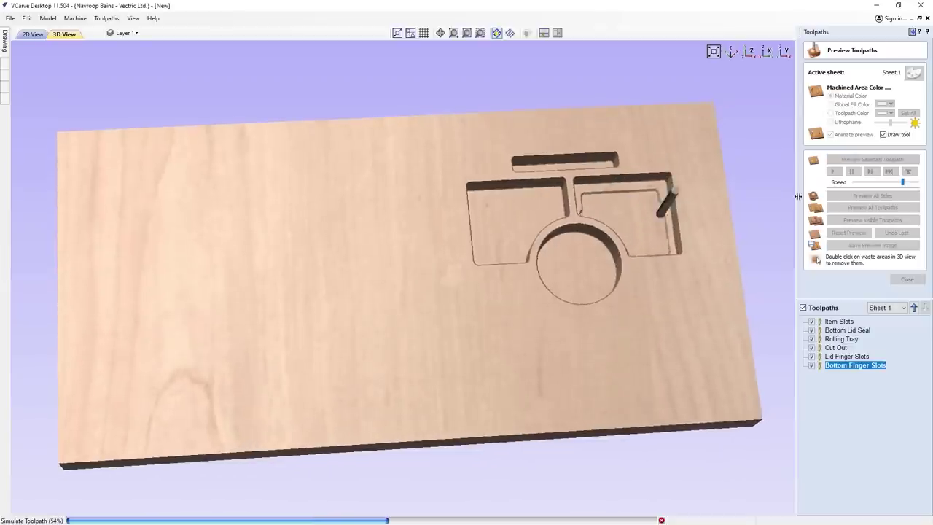
Speed up the running preview simulation and inspect the machined tray and lid from several angles
{"action": "left_click_drag", "start_coordinate": [902, 182], "coordinate": [910, 183]}
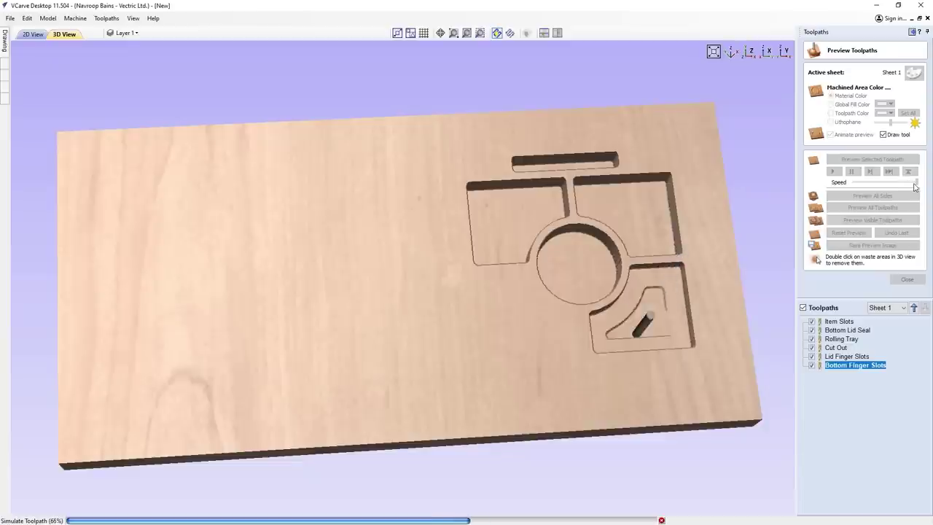
{"action": "left_click_drag", "start_coordinate": [912, 186], "coordinate": [902, 183]}
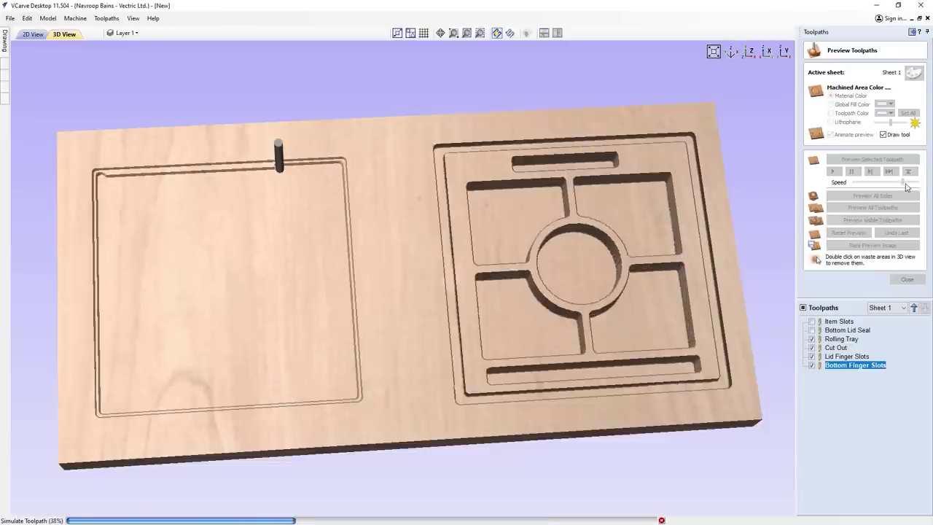
{"action": "left_click_drag", "start_coordinate": [468, 310], "coordinate": [466, 229]}
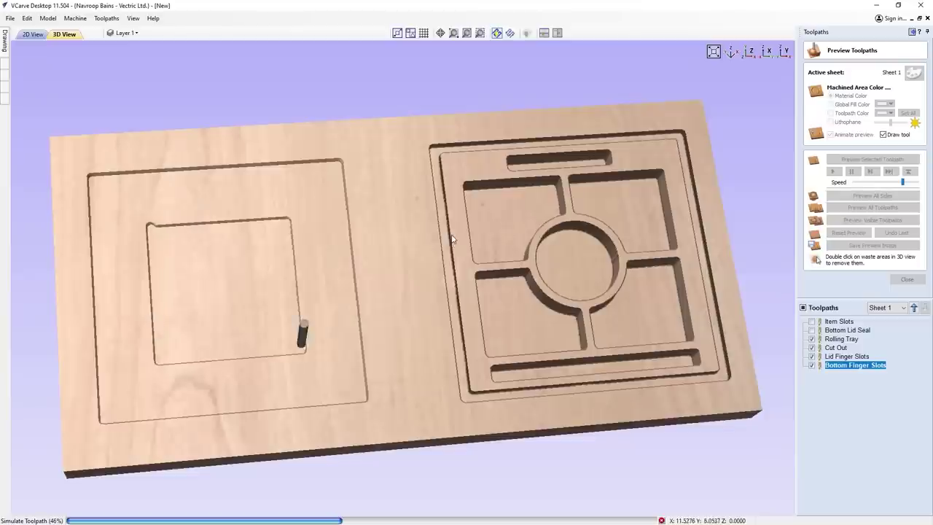
{"action": "left_click_drag", "start_coordinate": [673, 165], "coordinate": [306, 305]}
{"action": "left_click_drag", "start_coordinate": [902, 182], "coordinate": [908, 185]}
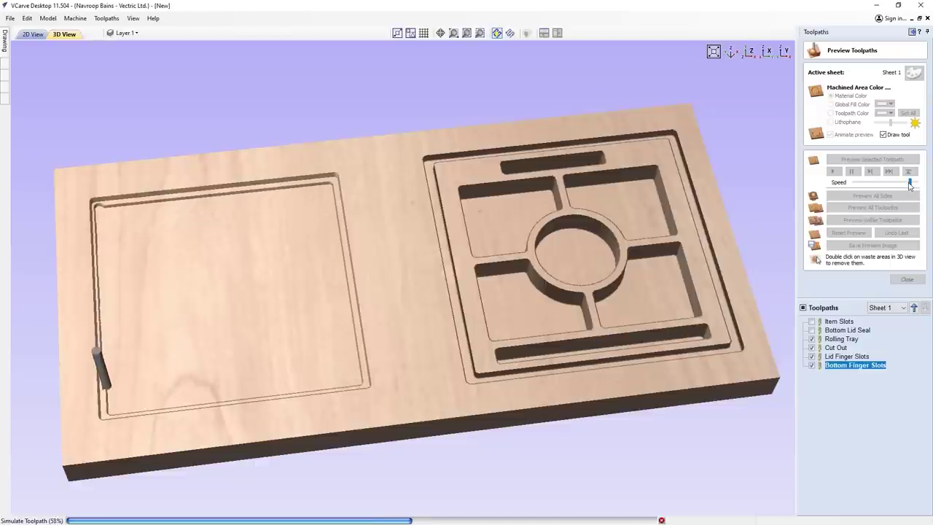
{"action": "left_click_drag", "start_coordinate": [908, 185], "coordinate": [915, 186]}
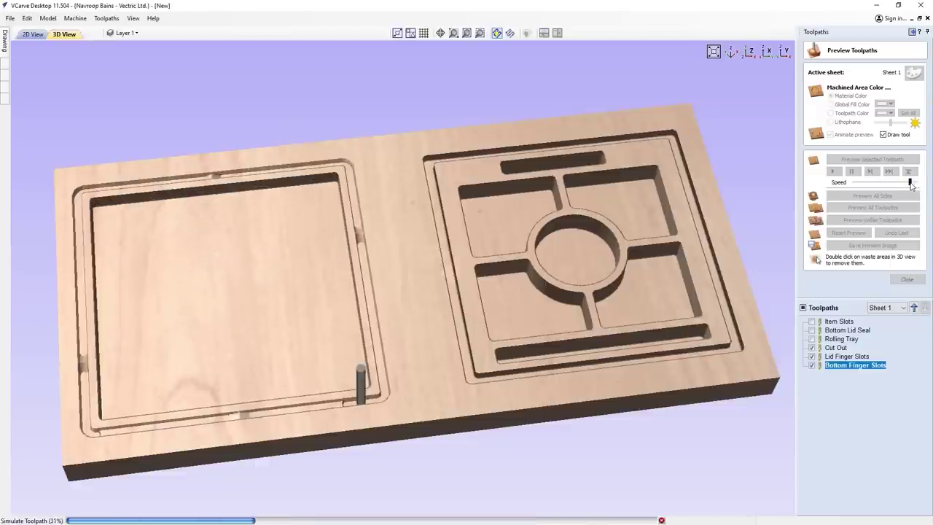
{"action": "left_click_drag", "start_coordinate": [316, 273], "coordinate": [408, 232]}
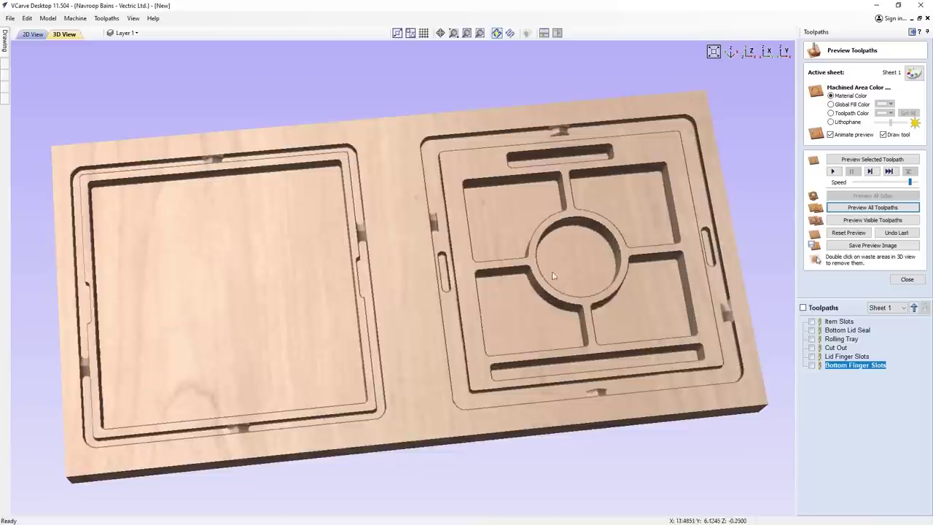
Set the Cut Out profile toolpath's cut depth to 1 inch and recalculate it
{"action": "double_click", "coordinate": [840, 350]}
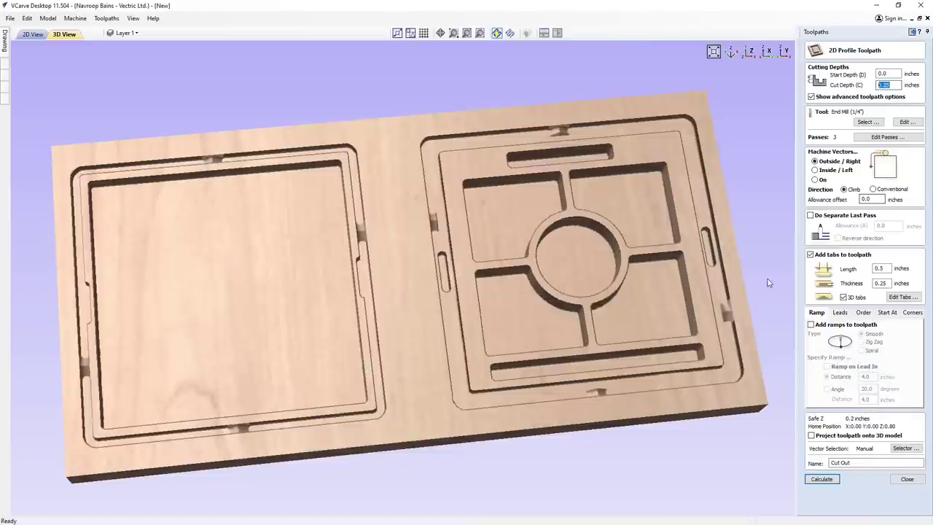
{"action": "left_click_drag", "start_coordinate": [329, 324], "coordinate": [451, 219]}
{"action": "double_click", "coordinate": [885, 86]}
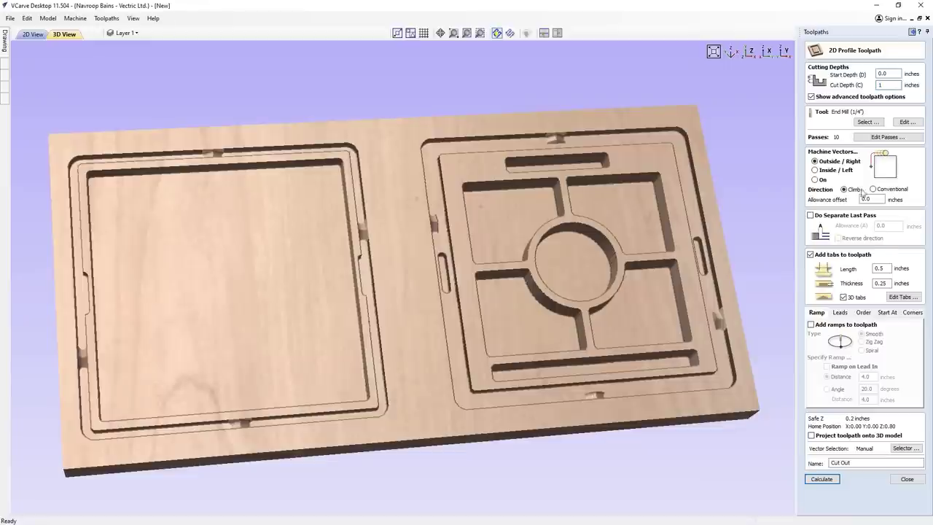
{"action": "left_click", "coordinate": [821, 479]}
Preview the recalculated Cut Out toolpath and inspect the cut-through outlines and tabs around both parts
{"action": "left_click", "coordinate": [875, 162]}
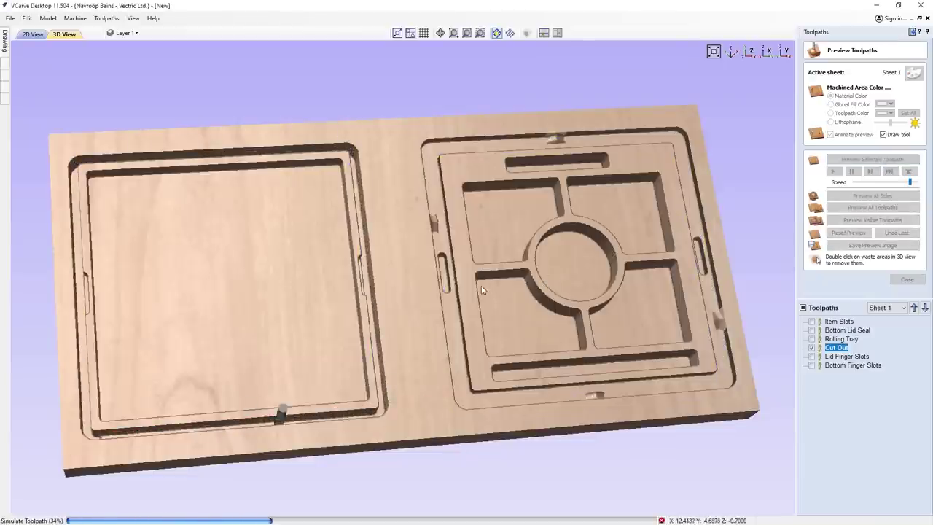
{"action": "left_click_drag", "start_coordinate": [457, 296], "coordinate": [441, 354]}
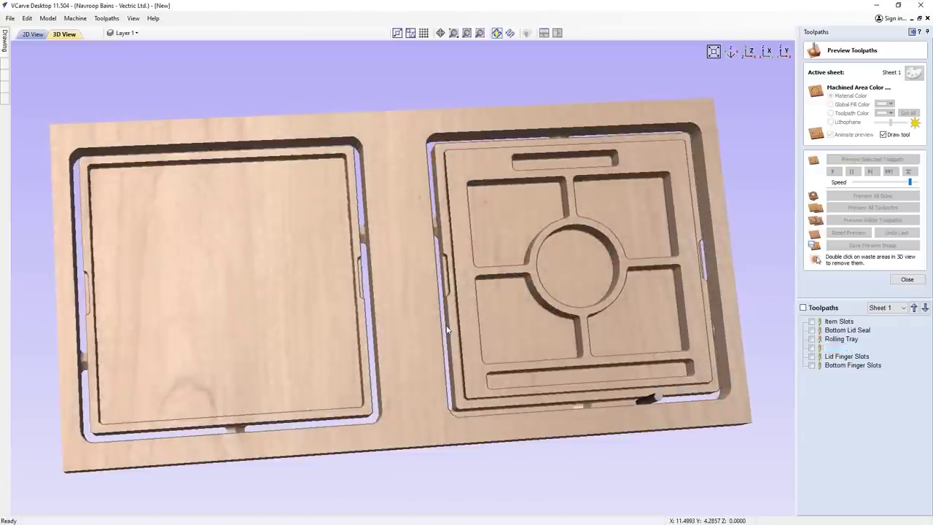
{"action": "left_click_drag", "start_coordinate": [448, 315], "coordinate": [389, 273]}
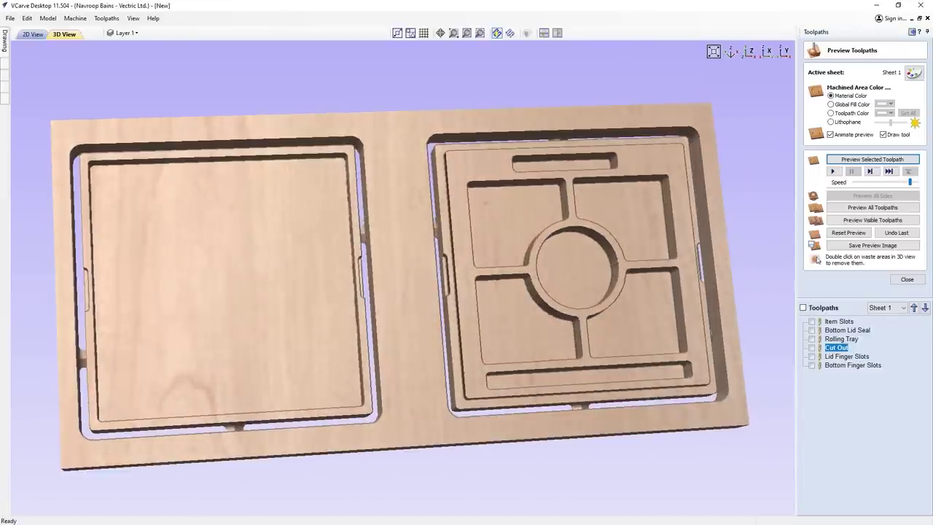
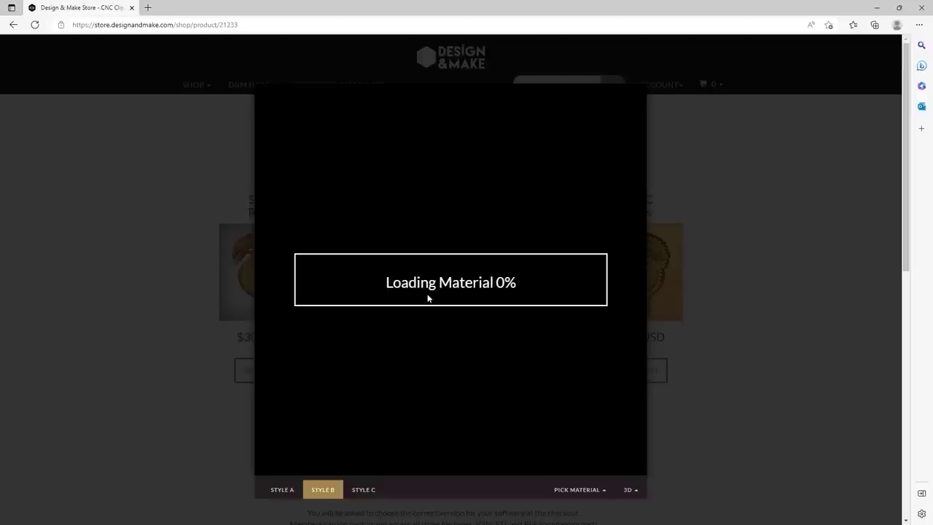
In the Design & Make web store, examine the Twin Dragons Style B dish model in 3D from several angles and close the viewer
{"action": "left_click_drag", "start_coordinate": [556, 218], "coordinate": [350, 223]}
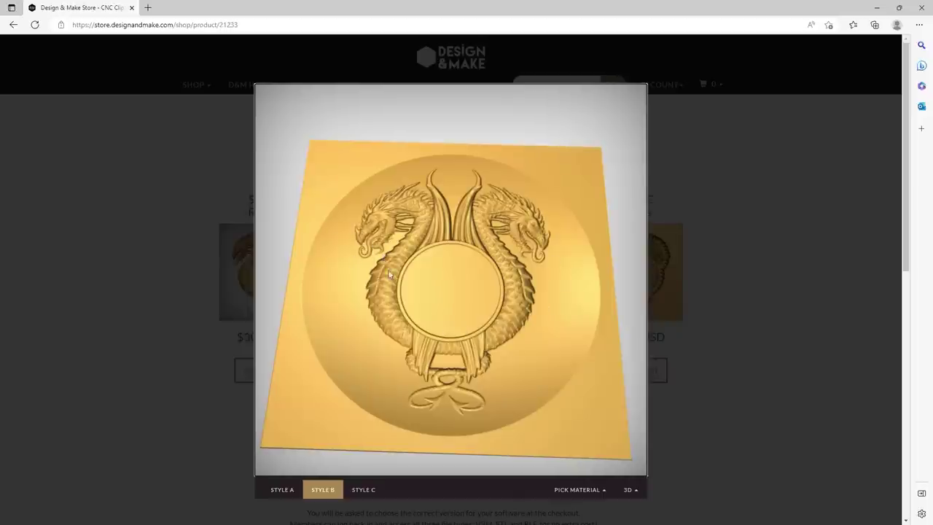
{"action": "left_click_drag", "start_coordinate": [494, 295], "coordinate": [460, 311]}
{"action": "left_click_drag", "start_coordinate": [522, 234], "coordinate": [507, 225]}
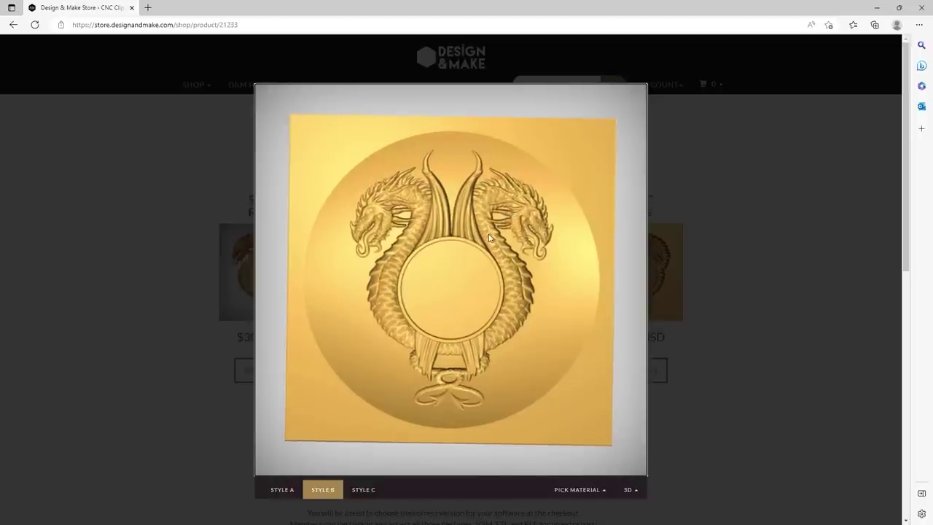
{"action": "left_click_drag", "start_coordinate": [578, 320], "coordinate": [573, 270]}
{"action": "left_click", "coordinate": [716, 265]}
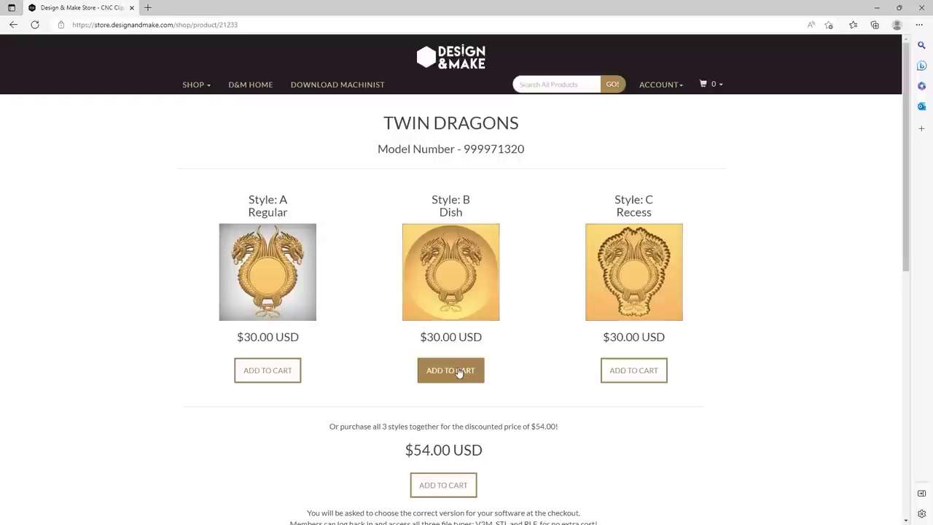
Add the Style B dish version of the Twin Dragons model to the shopping cart
{"action": "left_click", "coordinate": [458, 371]}
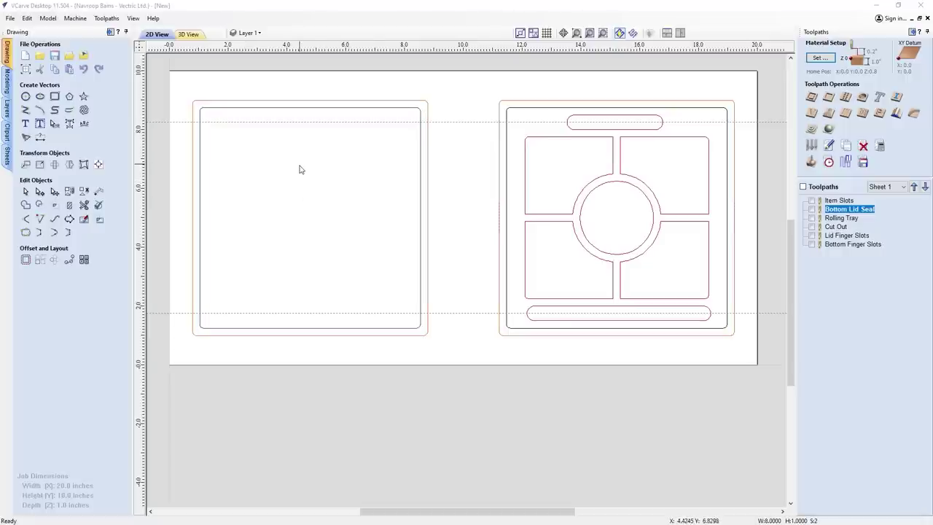
Switch to VCarve Desktop and add a second sheet named Sheet 2 to the rolling tray job
{"action": "scroll", "coordinate": [331, 161], "scroll_direction": "down", "scroll_amount": 1}
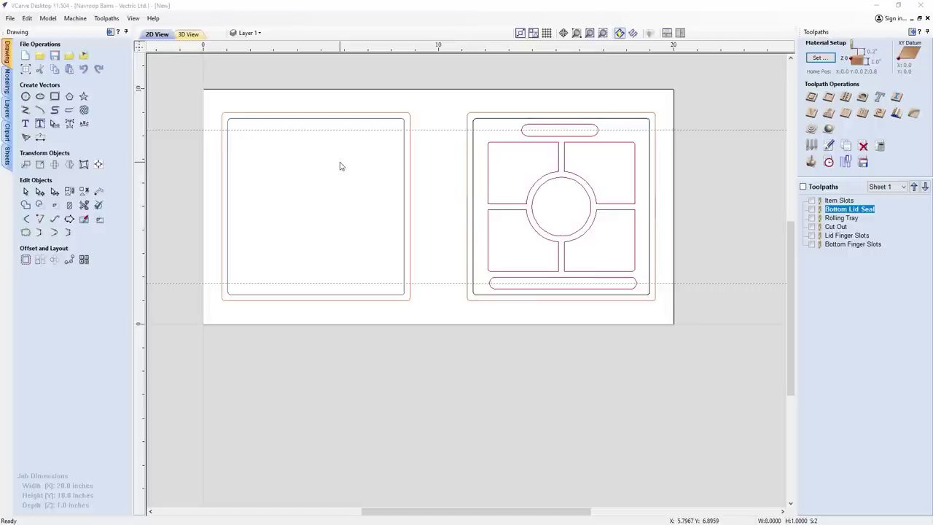
{"action": "scroll", "coordinate": [406, 177], "scroll_direction": "up", "scroll_amount": 1}
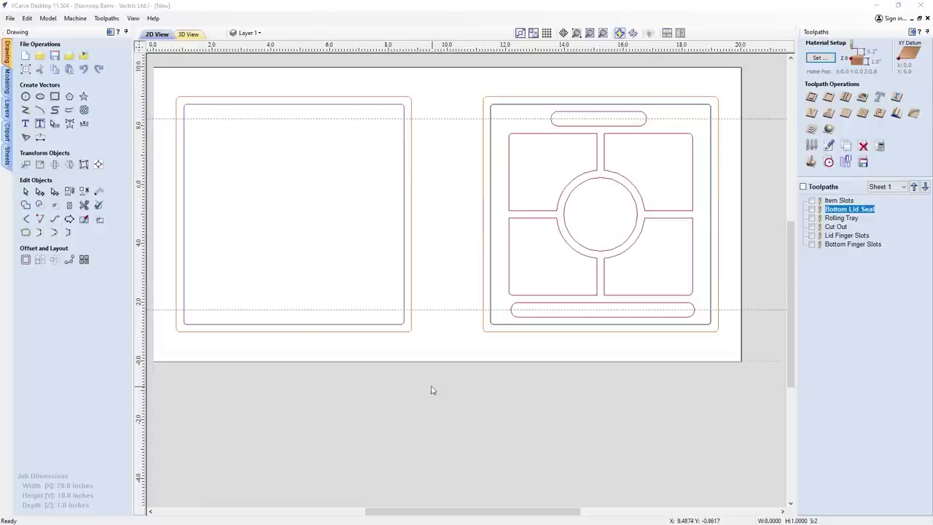
{"action": "left_click", "coordinate": [8, 149]}
{"action": "right_click", "coordinate": [44, 80]}
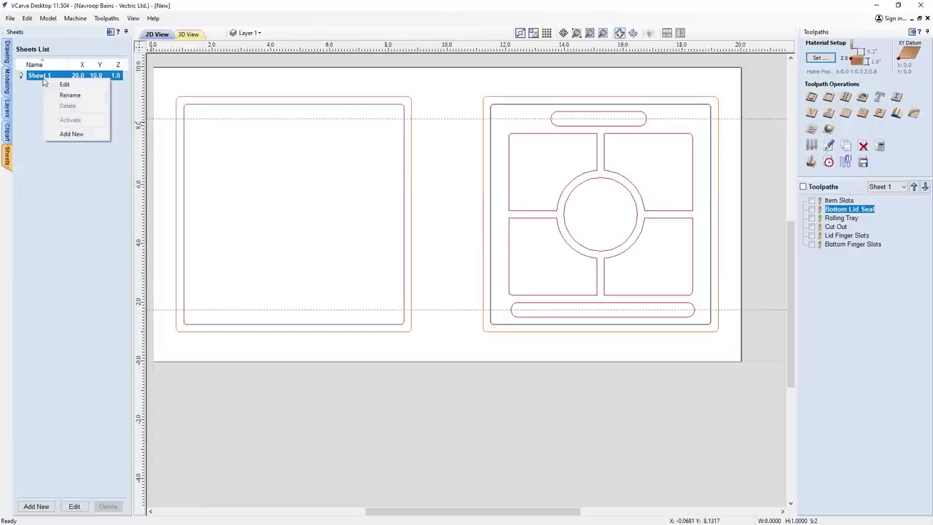
{"action": "left_click", "coordinate": [71, 134]}
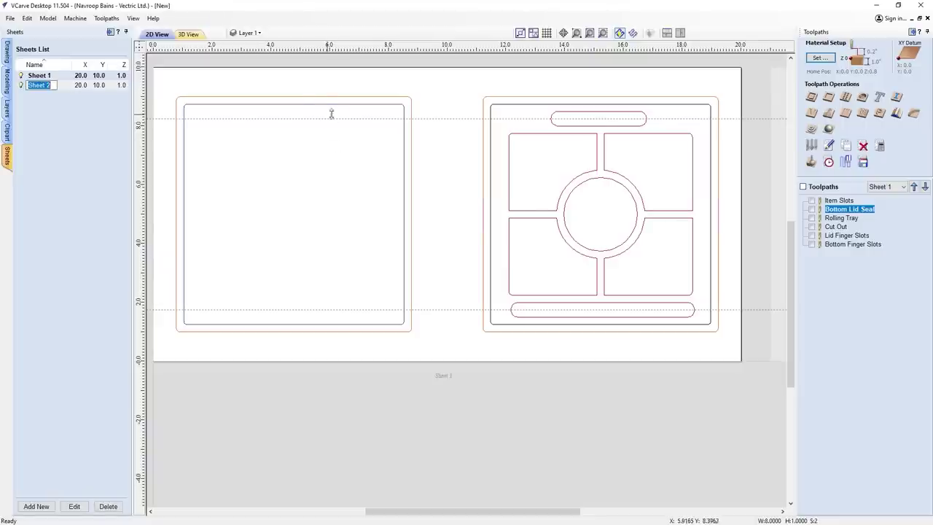
{"action": "left_click", "coordinate": [83, 92]}
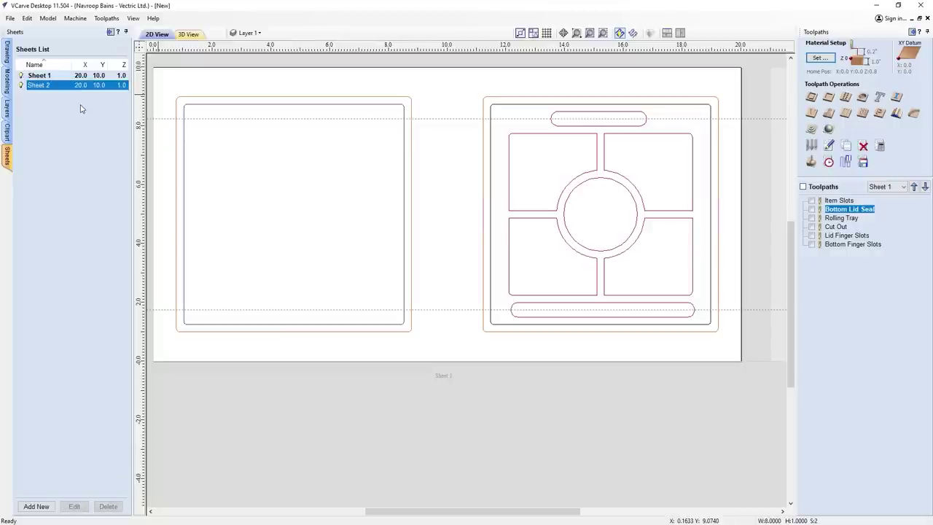
Make Sheet 2 the active sheet and set its size to 8 inches wide by 8 inches high
{"action": "right_click", "coordinate": [82, 90]}
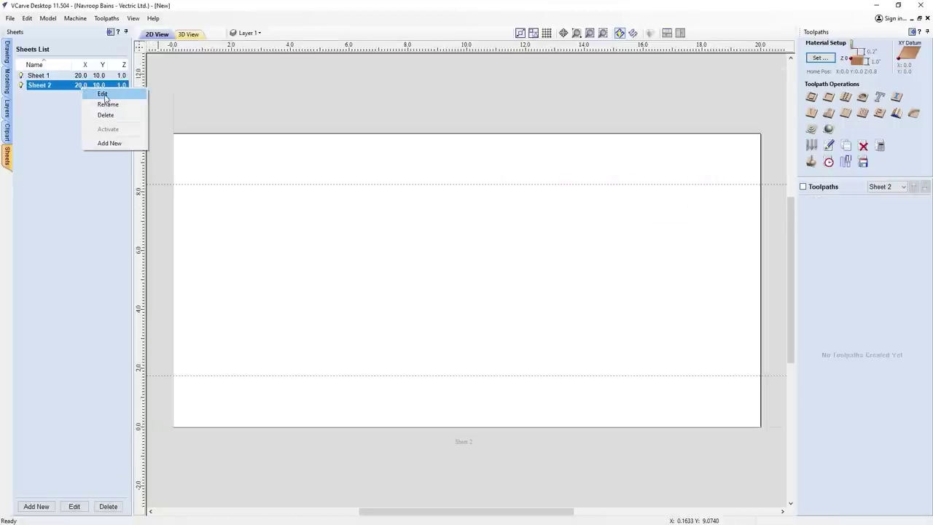
{"action": "left_click", "coordinate": [103, 94]}
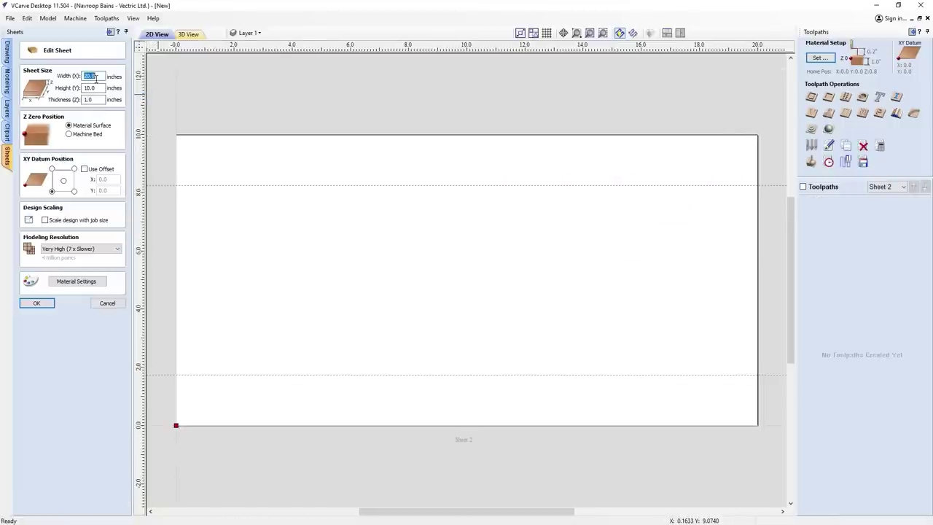
{"action": "left_click", "coordinate": [100, 87]}
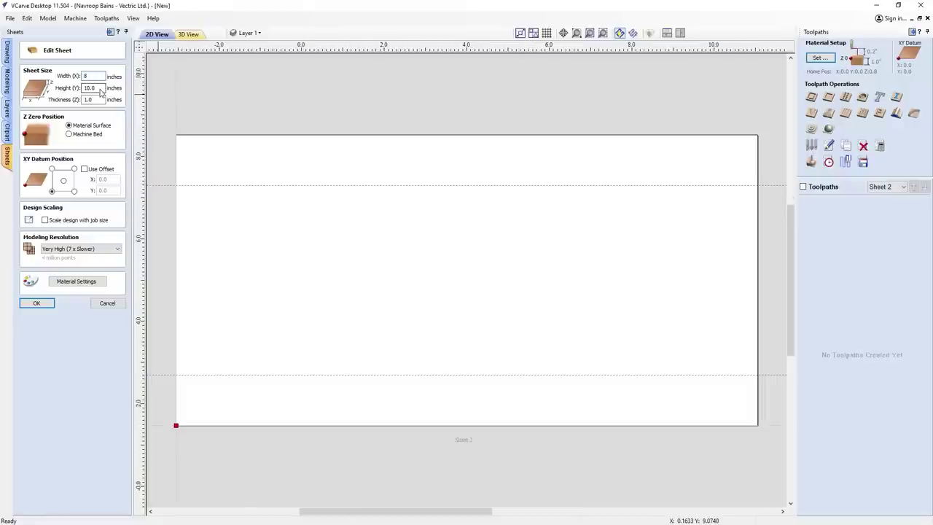
{"action": "left_click_drag", "start_coordinate": [88, 87], "coordinate": [80, 91]}
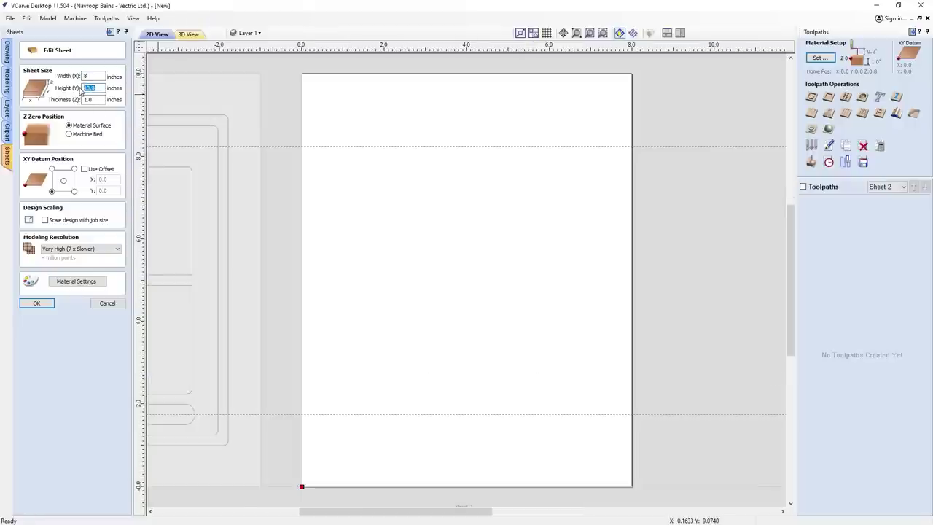
{"action": "left_click", "coordinate": [471, 270]}
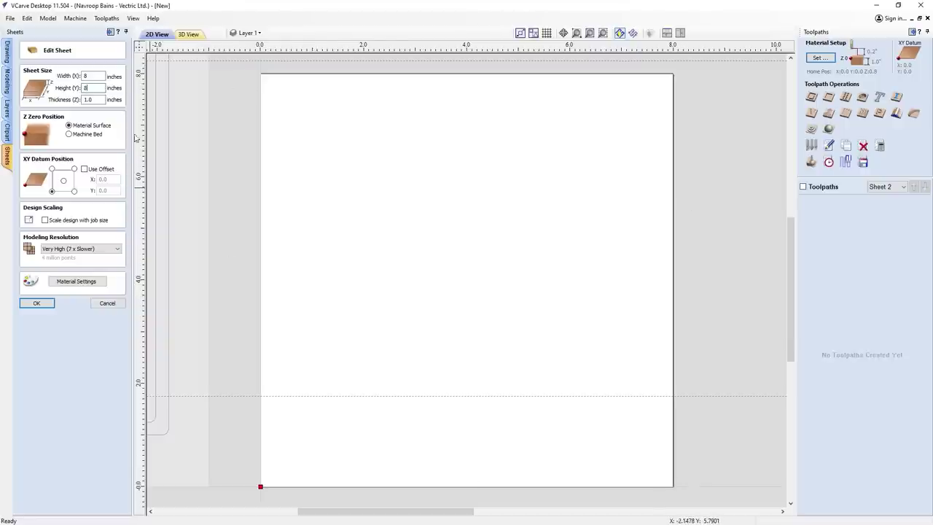
{"action": "key", "text": "Tab"}
Set Sheet 2's XY datum to the centre, keeping Z zero at the material surface and Very High modeling resolution, and apply the sheet settings
{"action": "left_click", "coordinate": [84, 130]}
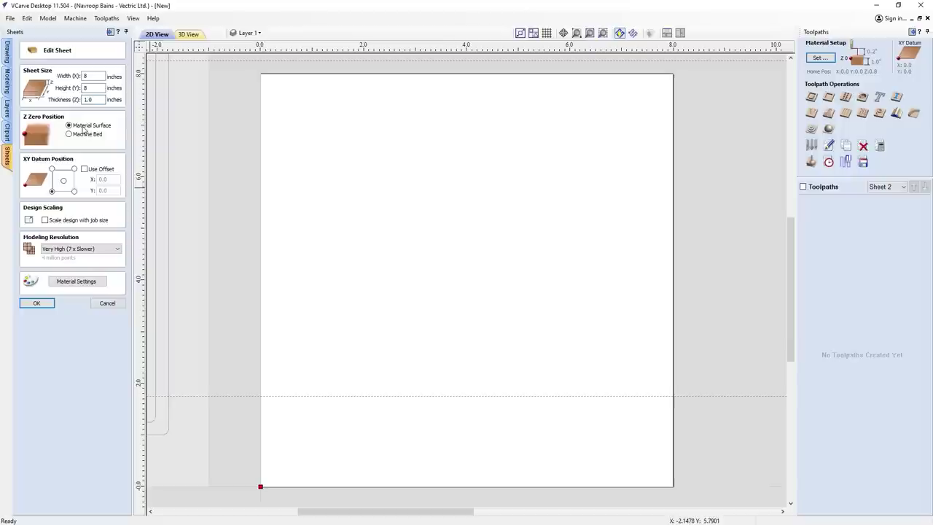
{"action": "left_click", "coordinate": [64, 182]}
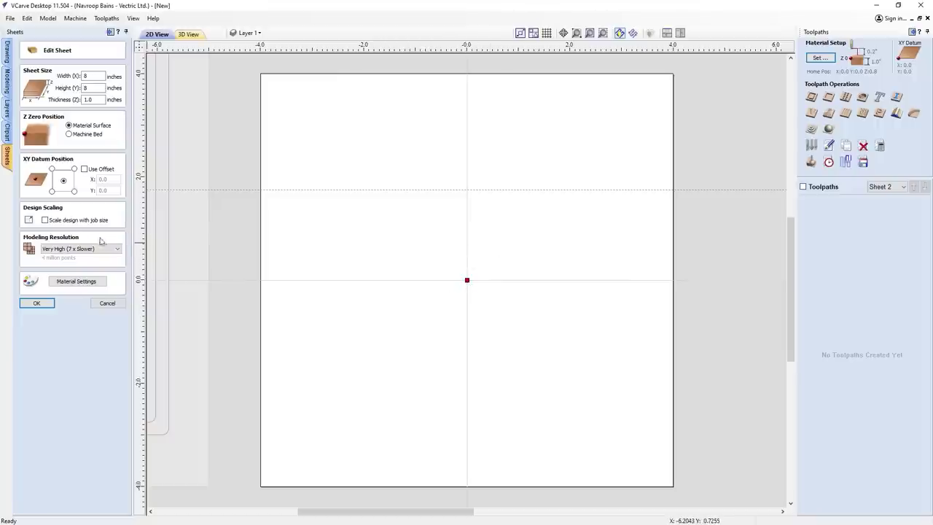
{"action": "left_click", "coordinate": [104, 252]}
{"action": "left_click", "coordinate": [104, 252]}
{"action": "left_click", "coordinate": [40, 307]}
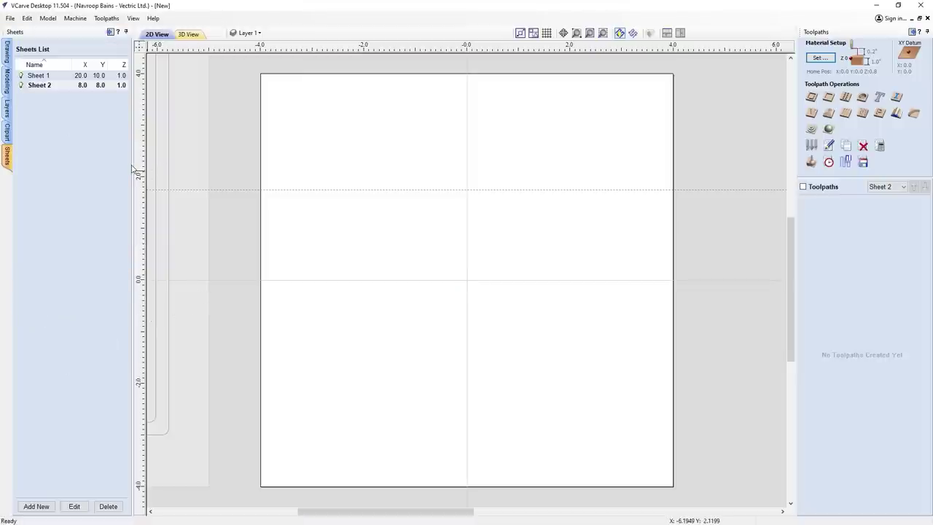
Insert the dragon dish model 99-997-1320-B from the Design&Make clipart library at the centre of Sheet 2
{"action": "left_click", "coordinate": [7, 132]}
{"action": "left_click", "coordinate": [44, 83]}
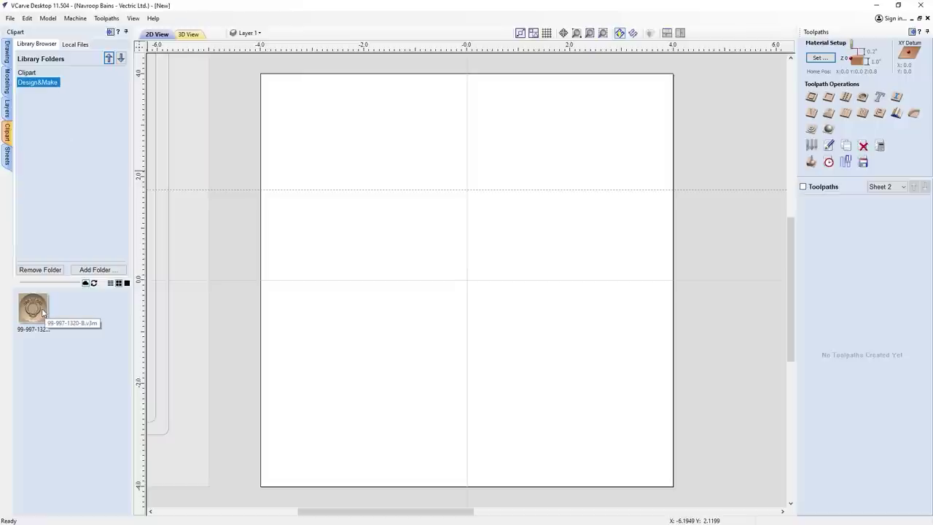
{"action": "left_click_drag", "start_coordinate": [40, 313], "coordinate": [467, 284]}
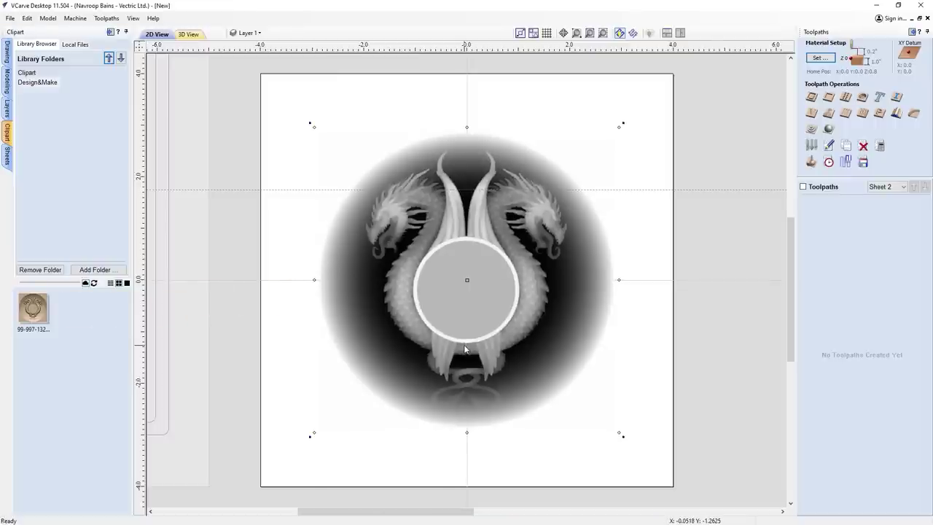
{"action": "left_click", "coordinate": [626, 222]}
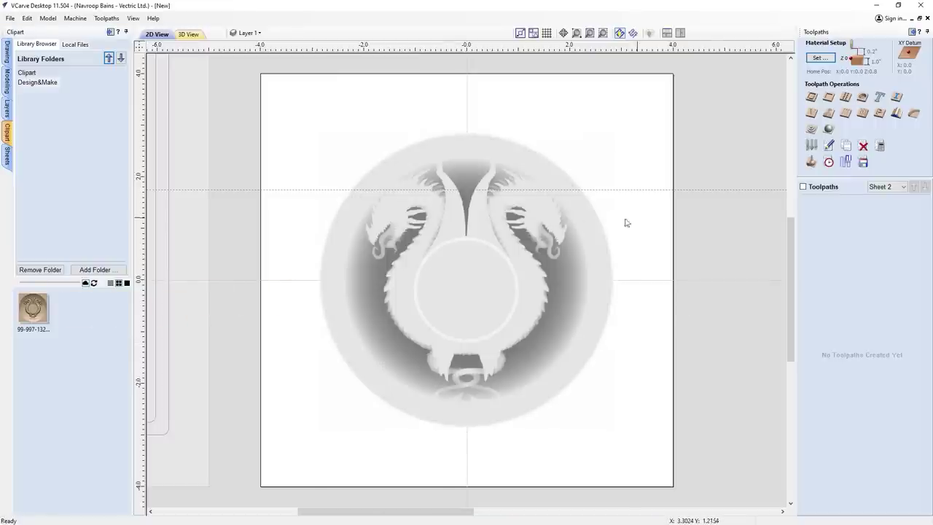
Delete the horizontal guide line crossing the upper part of the dragon dish
{"action": "left_click", "coordinate": [540, 226]}
{"action": "double_click", "coordinate": [329, 191]}
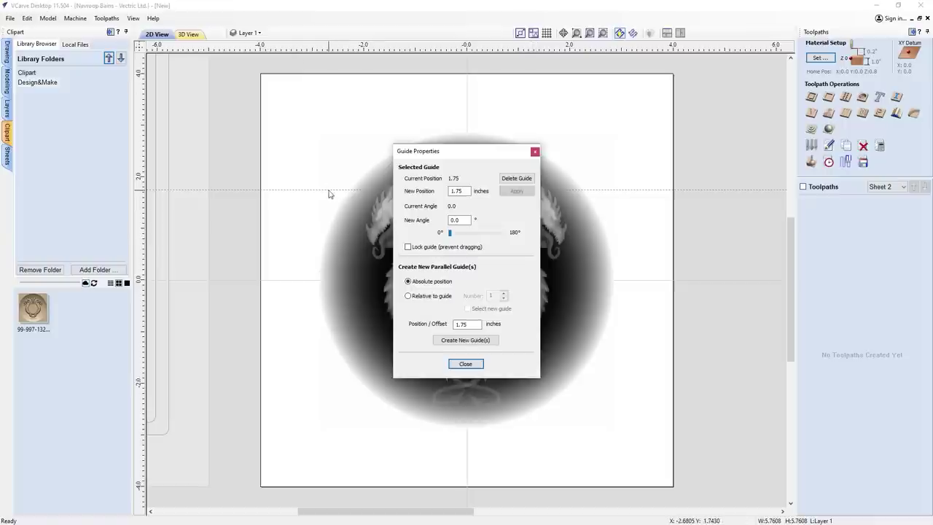
{"action": "left_click", "coordinate": [517, 181]}
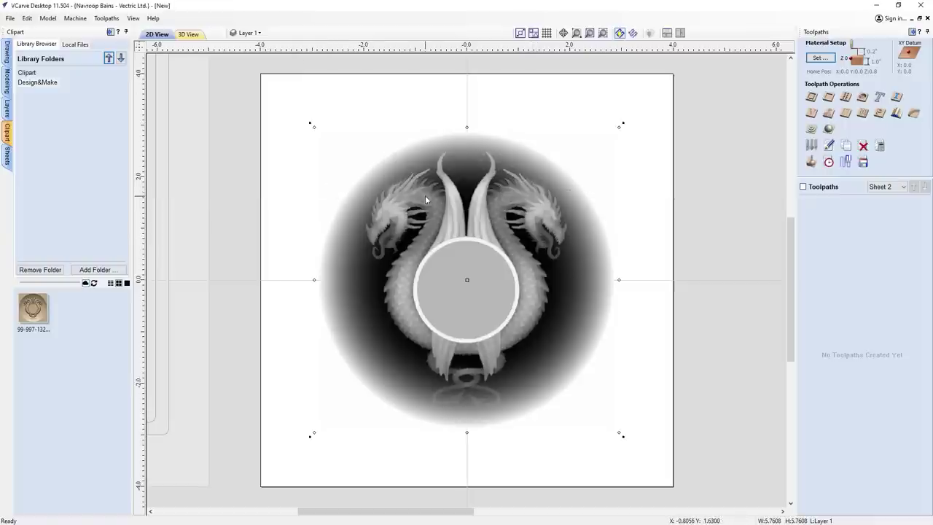
Examine the placed dragon dish in 3D, return to the 2D drawing and deselect the component
{"action": "left_click", "coordinate": [187, 35]}
{"action": "left_click_drag", "start_coordinate": [453, 272], "coordinate": [495, 218]}
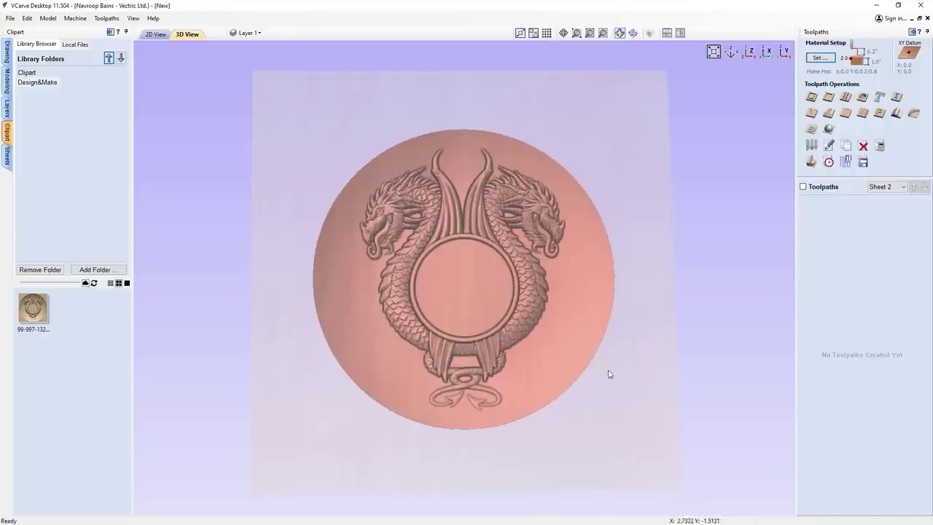
{"action": "left_click", "coordinate": [156, 35]}
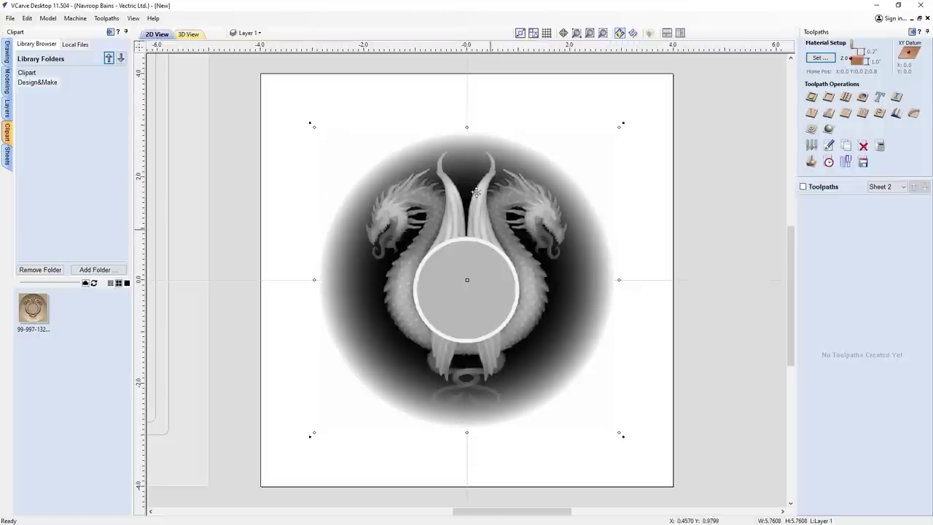
{"action": "left_click", "coordinate": [396, 113]}
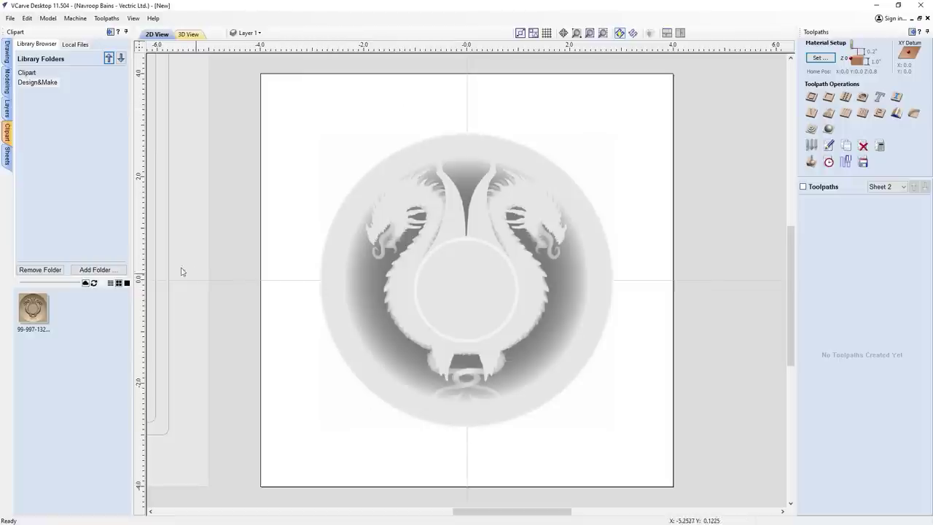
Add a zero plane to Sheet 2's component tree alongside the 99-997-1320-B dragon component
{"action": "left_click", "coordinate": [7, 80]}
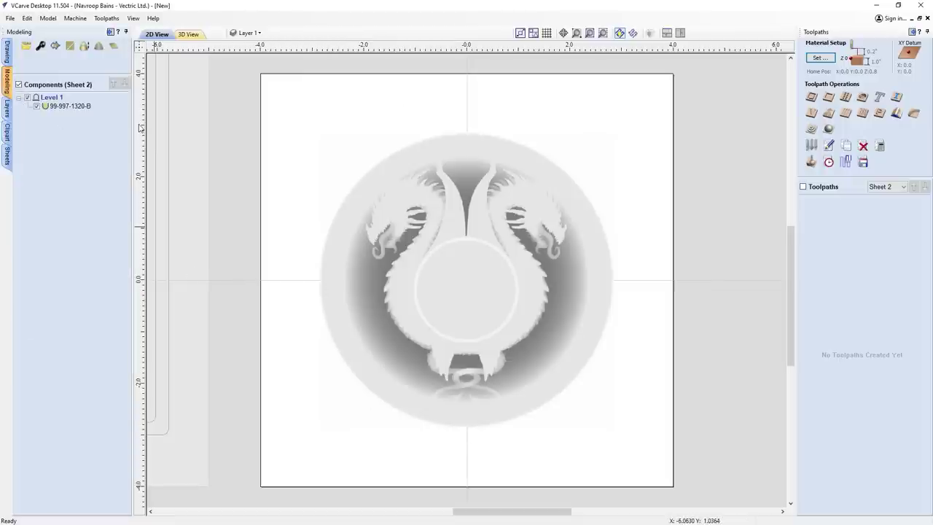
{"action": "left_click", "coordinate": [85, 107]}
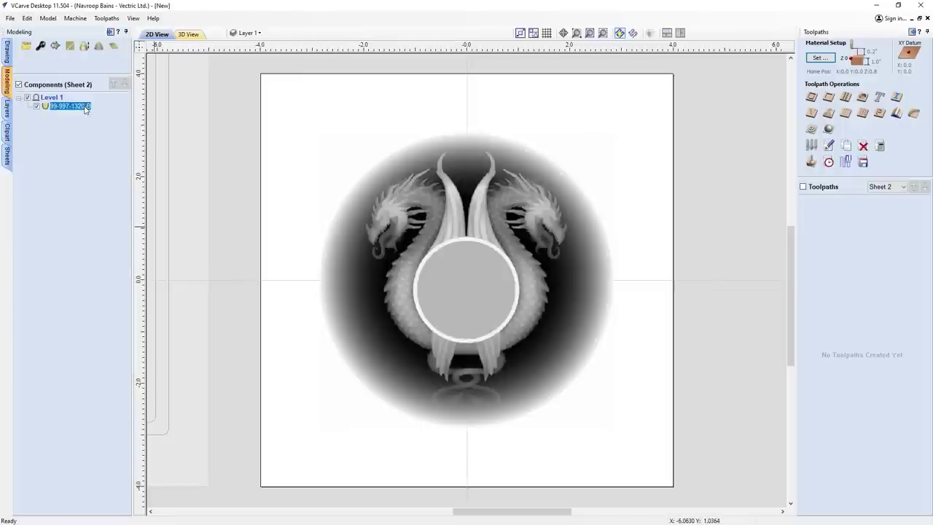
{"action": "left_click", "coordinate": [112, 47]}
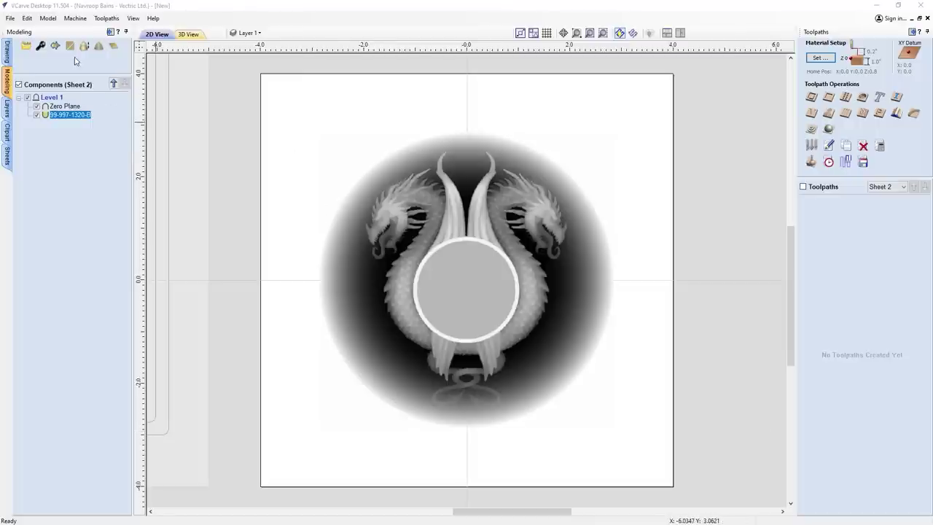
Examine the dragon dish and the surrounding zero plane in 3D from several angles, and return to the 2D drawing
{"action": "left_click", "coordinate": [189, 34]}
{"action": "left_click_drag", "start_coordinate": [419, 269], "coordinate": [415, 162]}
{"action": "left_click_drag", "start_coordinate": [474, 275], "coordinate": [453, 208]}
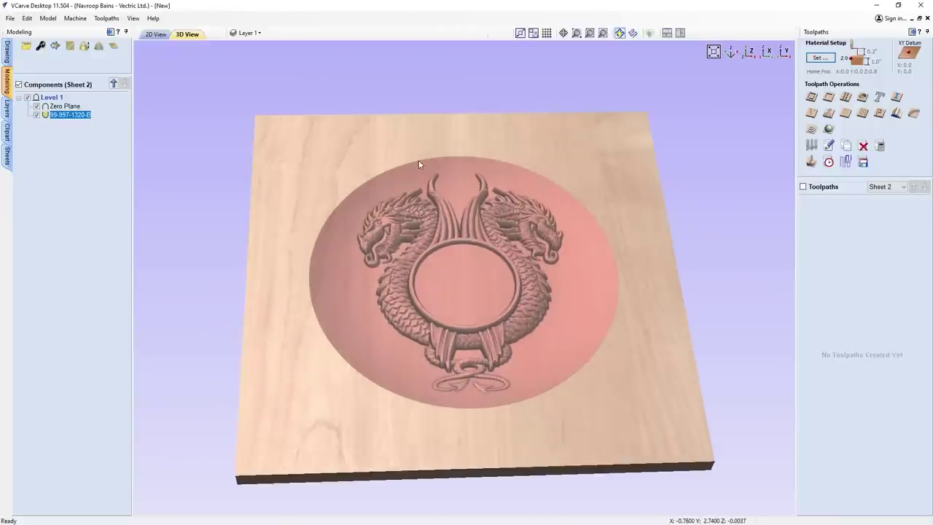
{"action": "left_click_drag", "start_coordinate": [413, 174], "coordinate": [411, 151]}
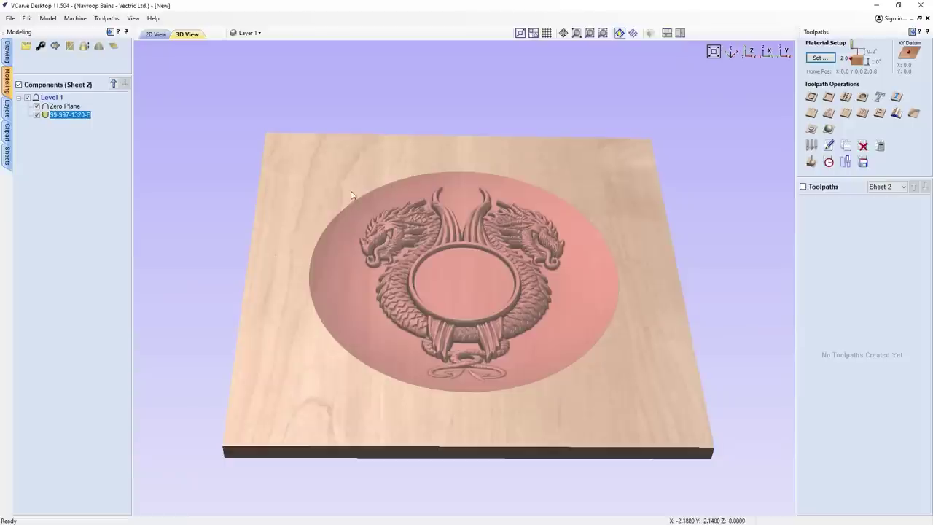
{"action": "mouse_move", "coordinate": [460, 213]}
{"action": "left_mouse_down"}
{"action": "mouse_move", "coordinate": [464, 190]}
{"action": "mouse_move", "coordinate": [456, 201]}
{"action": "mouse_move", "coordinate": [343, 233]}
{"action": "mouse_move", "coordinate": [419, 231]}
{"action": "mouse_move", "coordinate": [477, 206]}
{"action": "left_mouse_up"}
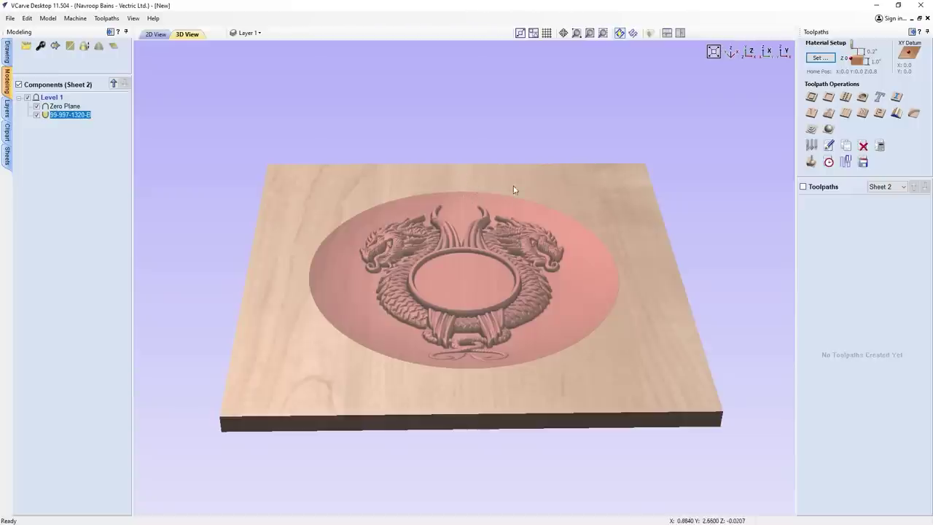
{"action": "left_click_drag", "start_coordinate": [449, 207], "coordinate": [451, 217]}
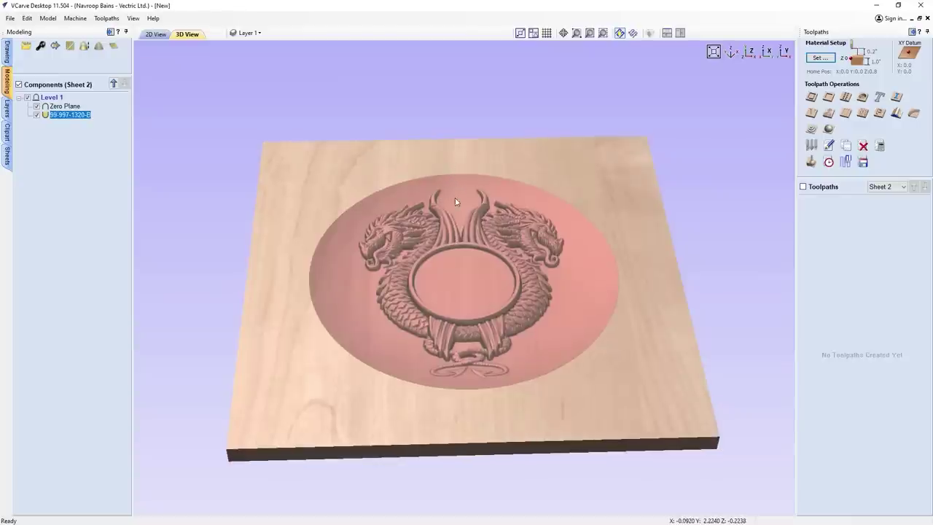
{"action": "mouse_move", "coordinate": [459, 244]}
{"action": "left_mouse_down"}
{"action": "mouse_move", "coordinate": [455, 271]}
{"action": "mouse_move", "coordinate": [497, 208]}
{"action": "mouse_move", "coordinate": [501, 257]}
{"action": "mouse_move", "coordinate": [465, 270]}
{"action": "mouse_move", "coordinate": [471, 250]}
{"action": "left_mouse_up"}
{"action": "left_click_drag", "start_coordinate": [474, 307], "coordinate": [456, 299]}
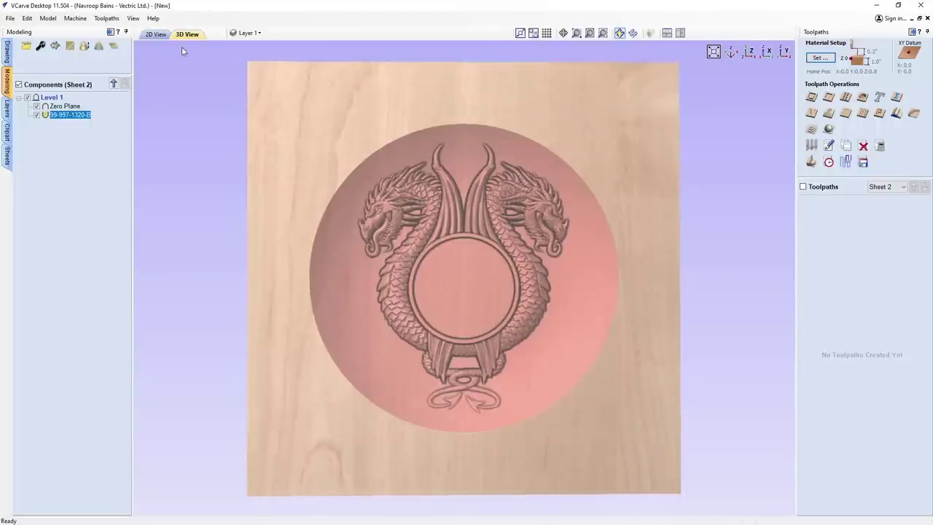
{"action": "left_click", "coordinate": [156, 34]}
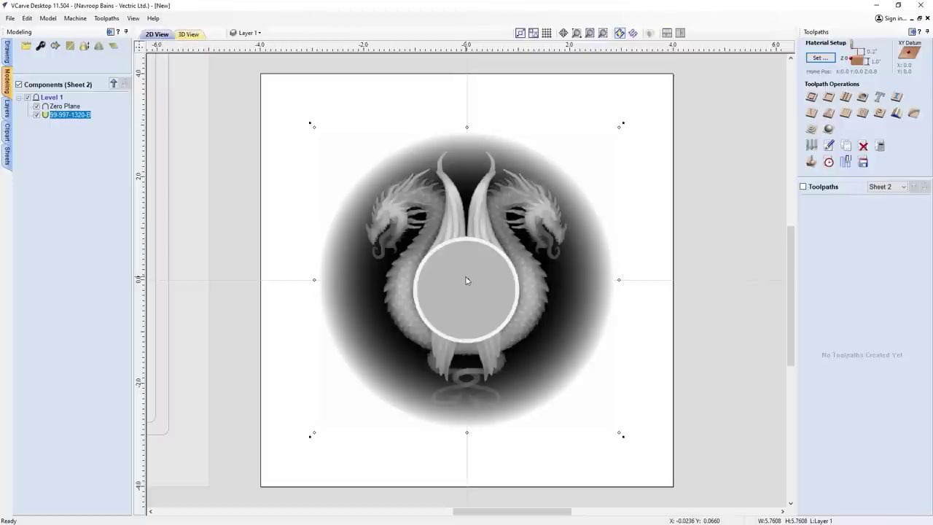
Put the dragon component on the Dragon layer and hide that layer
{"action": "left_click", "coordinate": [8, 59]}
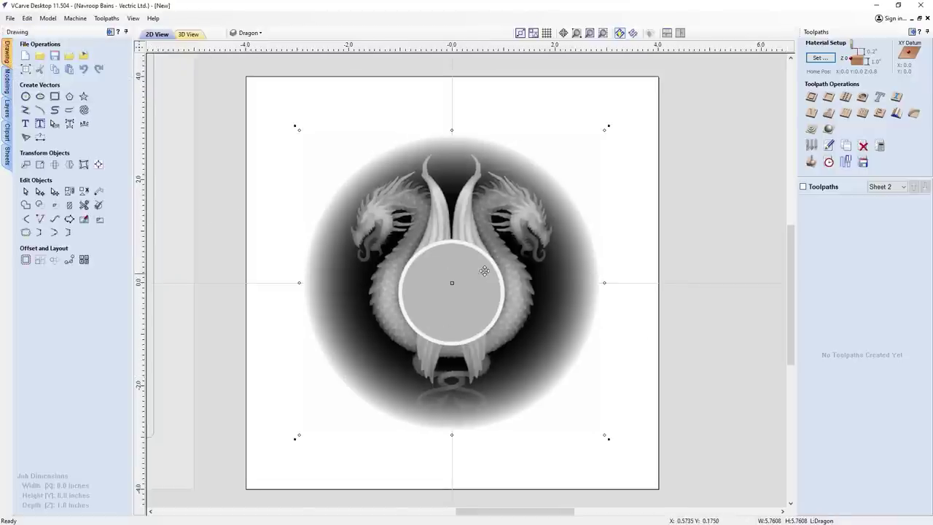
{"action": "right_click", "coordinate": [484, 271]}
{"action": "mouse_move", "coordinate": [584, 414]}
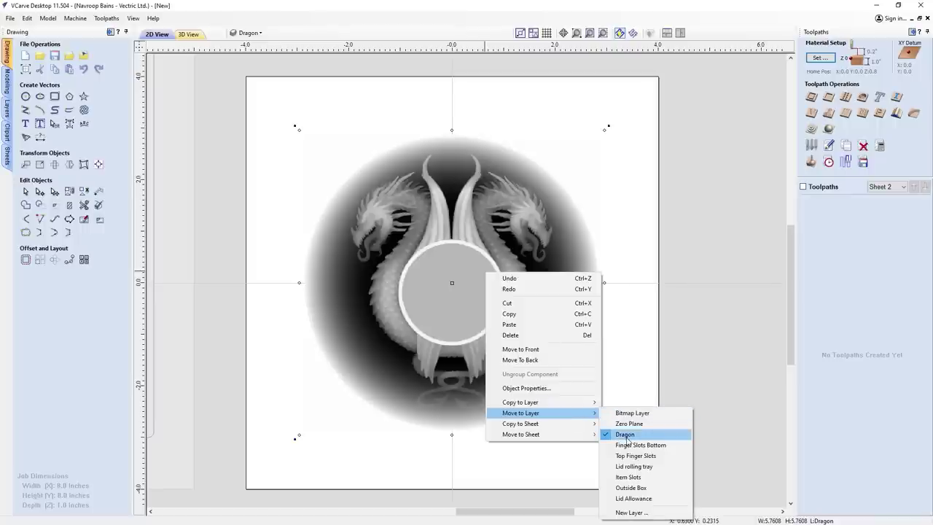
{"action": "left_click", "coordinate": [350, 119]}
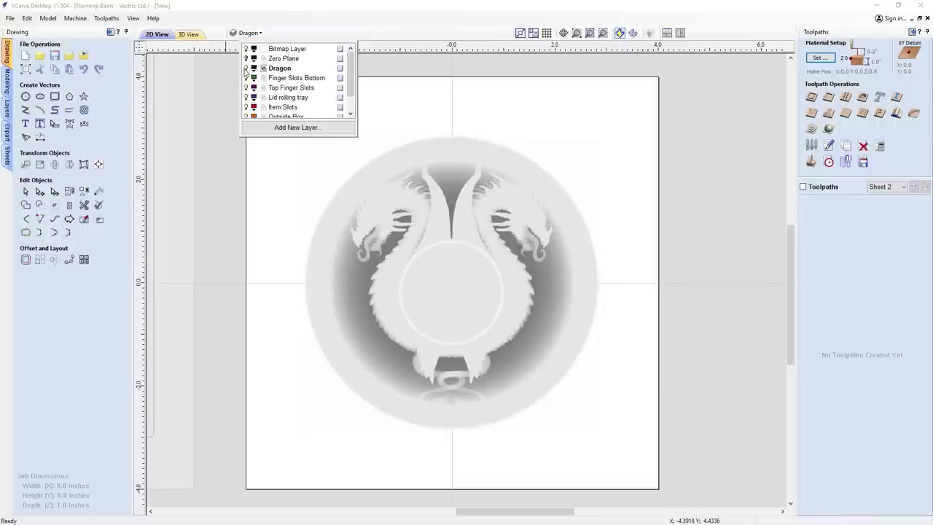
{"action": "left_click", "coordinate": [245, 68]}
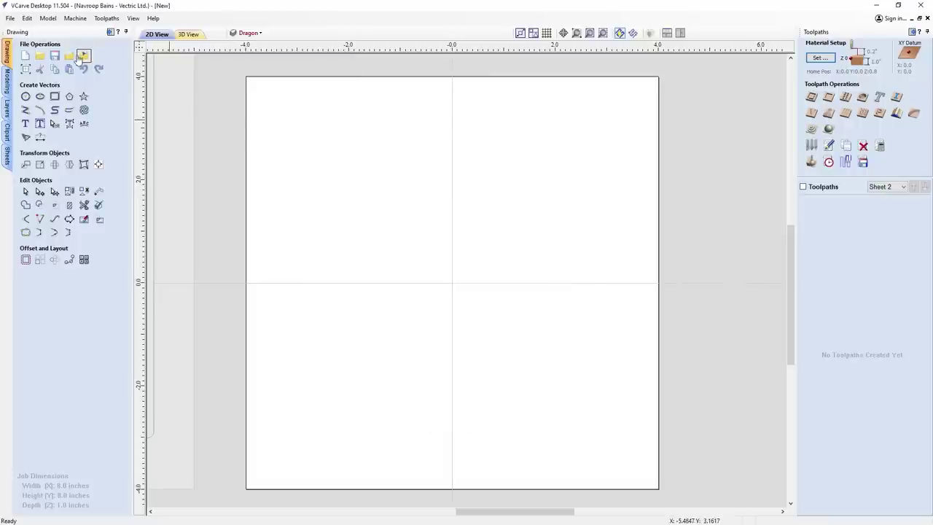
Import the D20 image and move it to a new layer named D20 Image with a red drawing color
{"action": "left_click", "coordinate": [82, 56]}
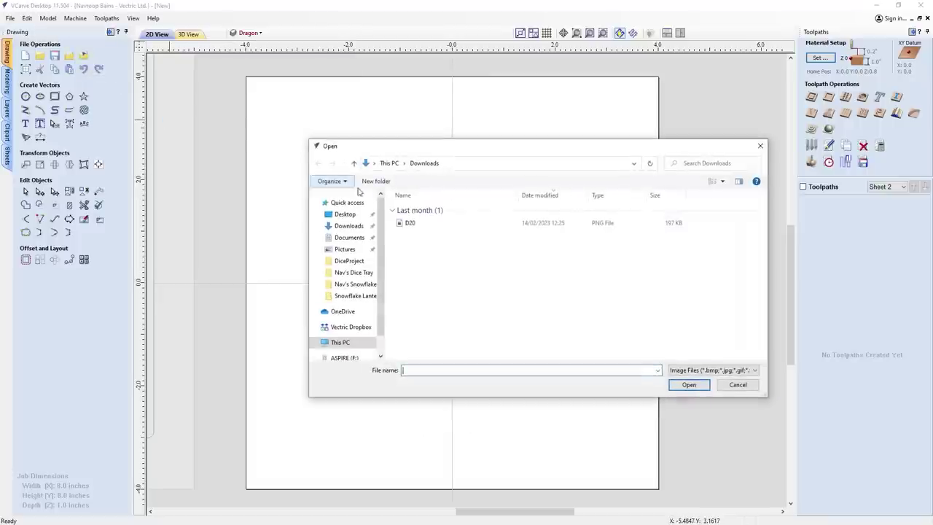
{"action": "double_click", "coordinate": [411, 223]}
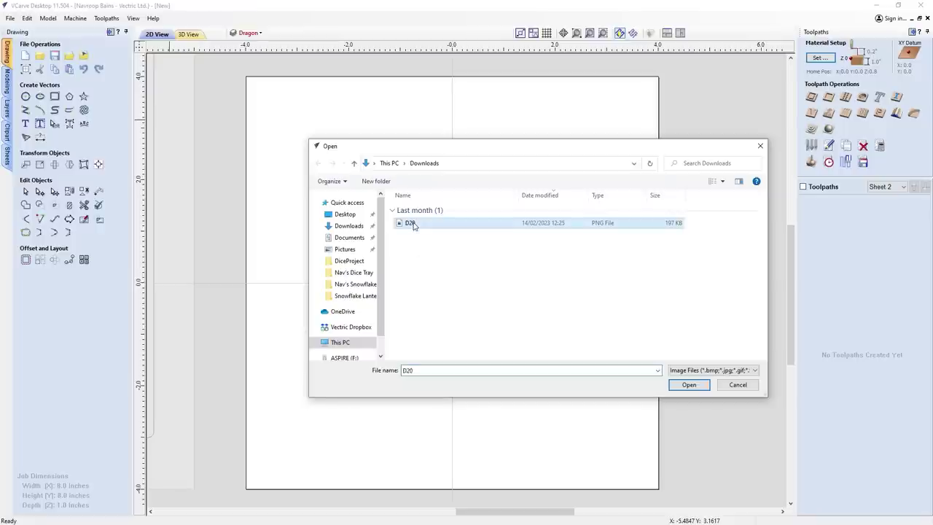
{"action": "right_click", "coordinate": [445, 226]}
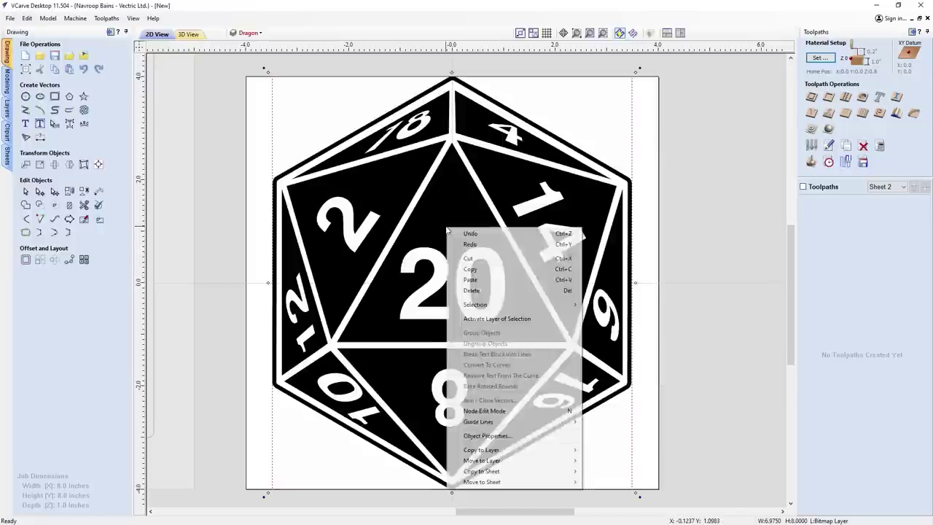
{"action": "mouse_move", "coordinate": [513, 464]}
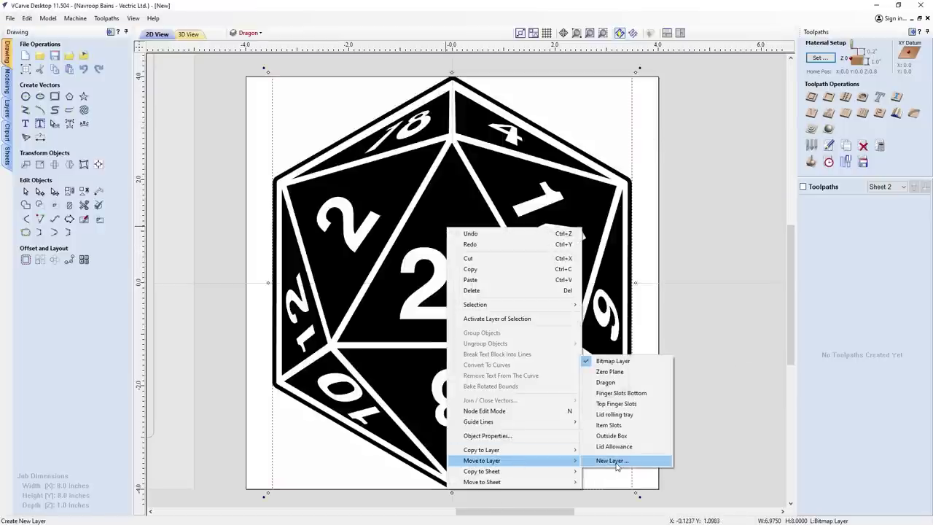
{"action": "left_click", "coordinate": [612, 460]}
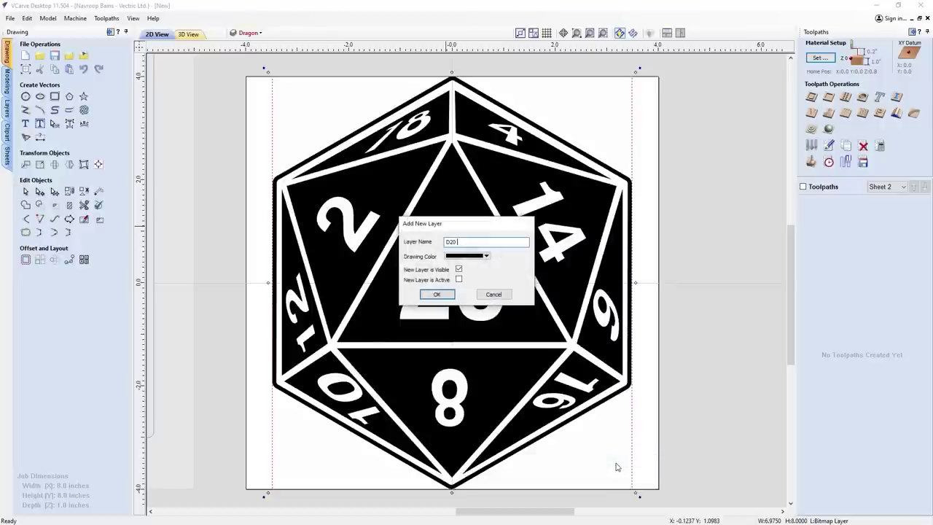
{"action": "type", "text": "D20 Image"}
{"action": "left_click", "coordinate": [481, 255]}
{"action": "left_click", "coordinate": [451, 306]}
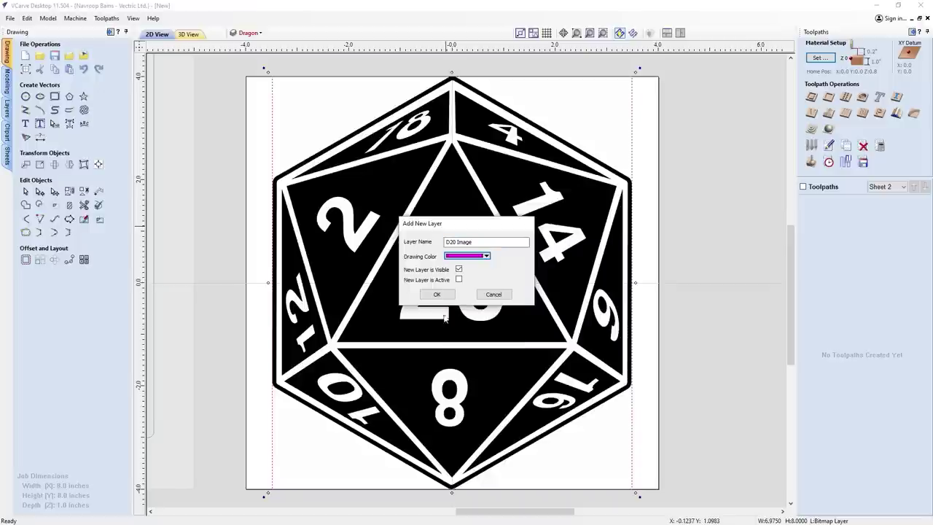
{"action": "left_click", "coordinate": [486, 257]}
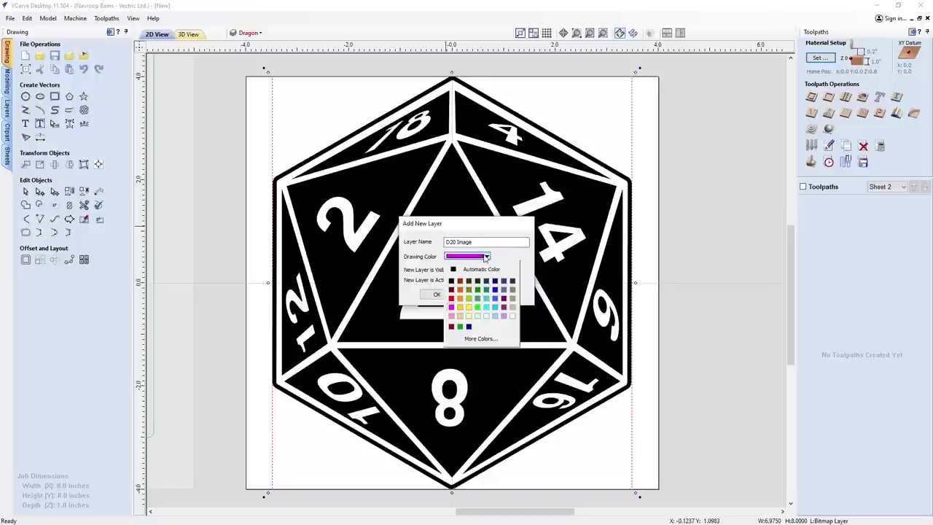
{"action": "left_click", "coordinate": [451, 297]}
{"action": "left_click", "coordinate": [435, 295]}
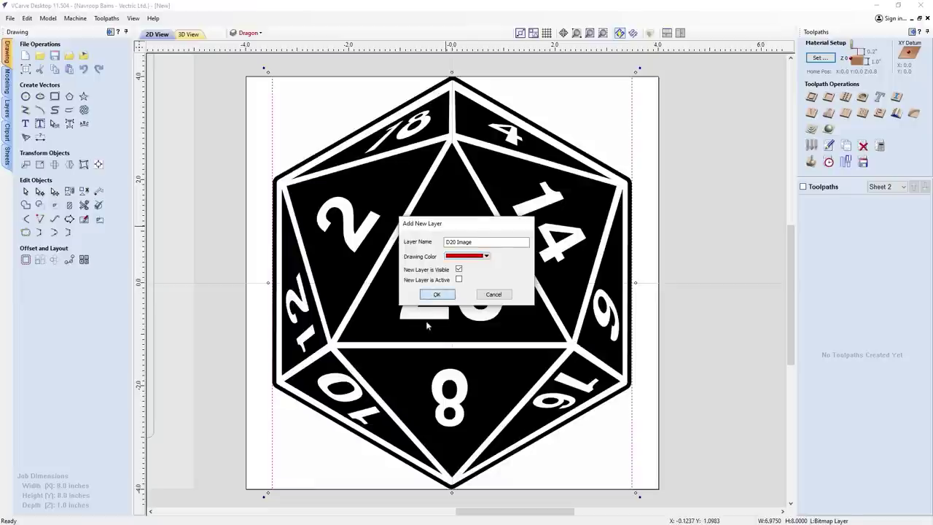
Make the D20 Image layer the active layer
{"action": "left_click", "coordinate": [251, 33]}
{"action": "scroll", "coordinate": [260, 78], "scroll_direction": "down", "scroll_amount": 1}
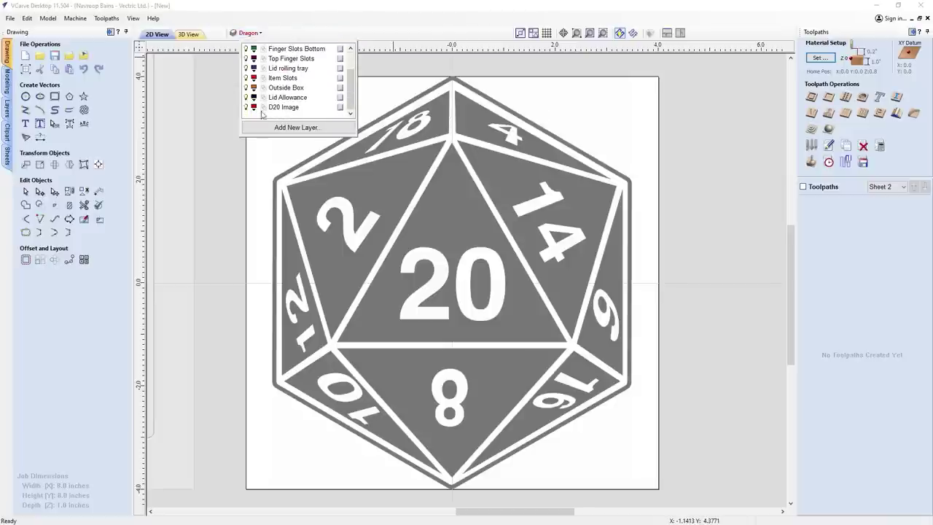
{"action": "left_click", "coordinate": [265, 107]}
{"action": "left_click", "coordinate": [396, 238]}
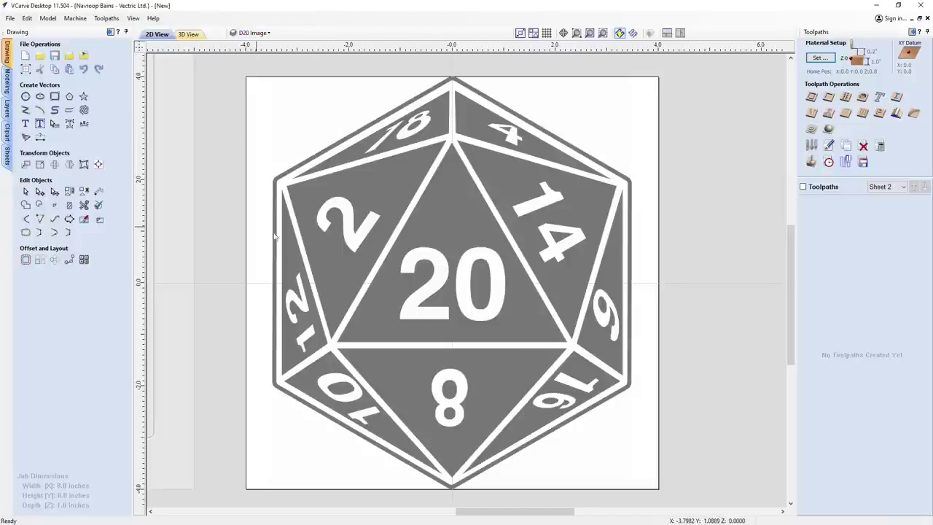
Trace the D20 bitmap into grouped vectors using black/white tracing with the current fit and noise settings
{"action": "left_click", "coordinate": [396, 237]}
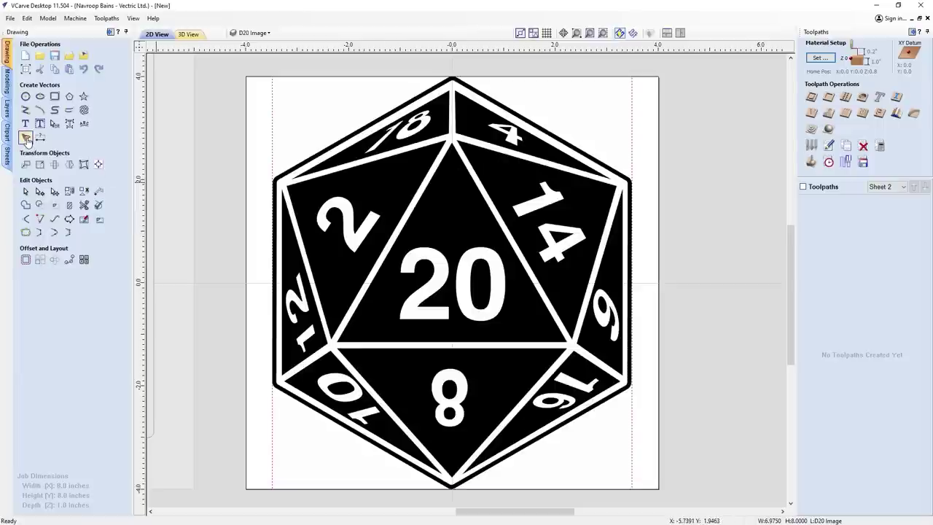
{"action": "left_click", "coordinate": [25, 138]}
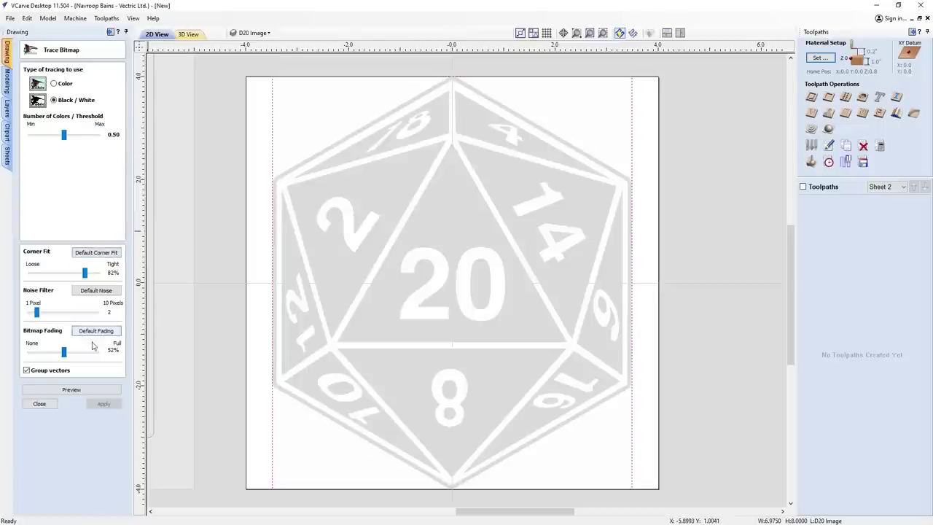
{"action": "left_click", "coordinate": [70, 389]}
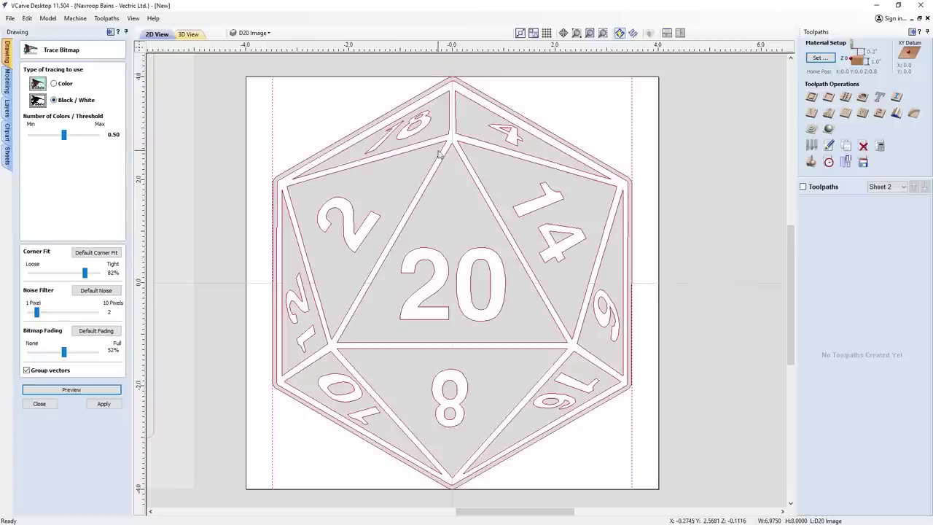
{"action": "left_click", "coordinate": [102, 403]}
{"action": "left_click", "coordinate": [40, 404]}
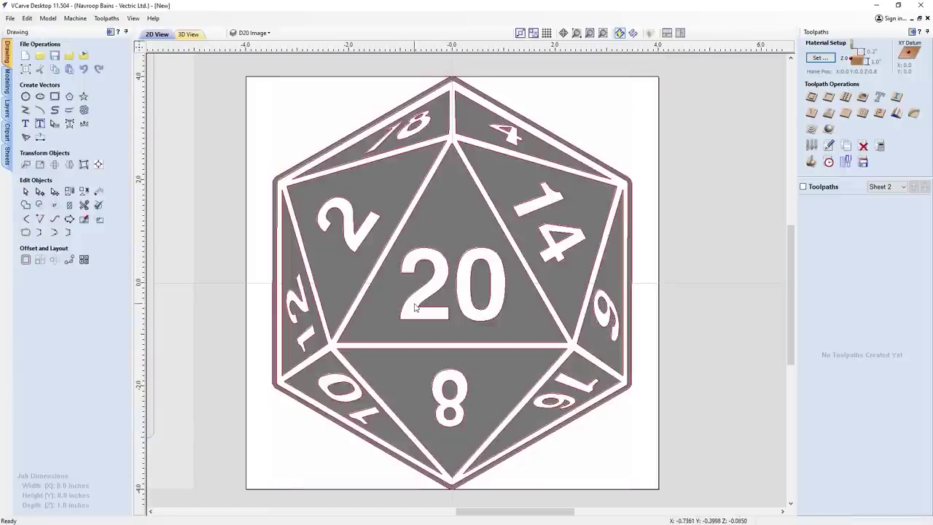
Delete the original D20 bitmap, keeping only the traced vectors
{"action": "left_click", "coordinate": [461, 210]}
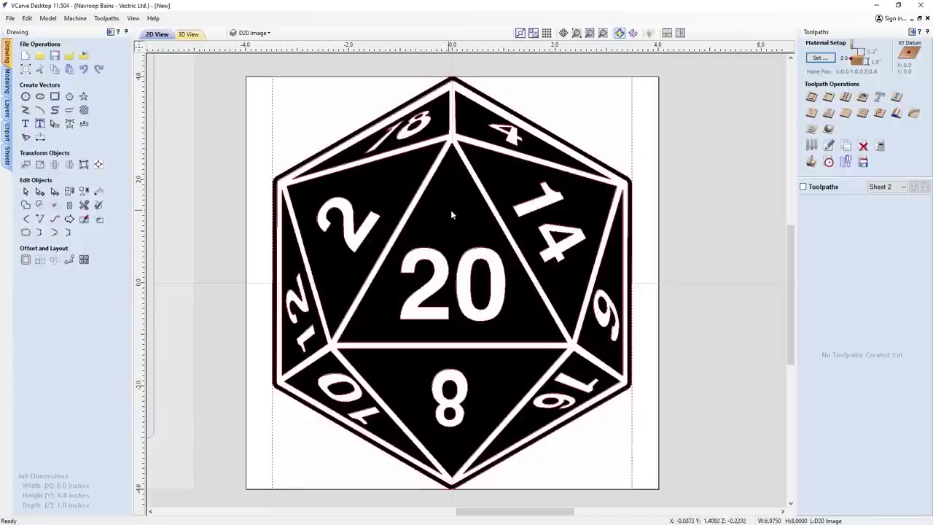
{"action": "right_click", "coordinate": [451, 212]}
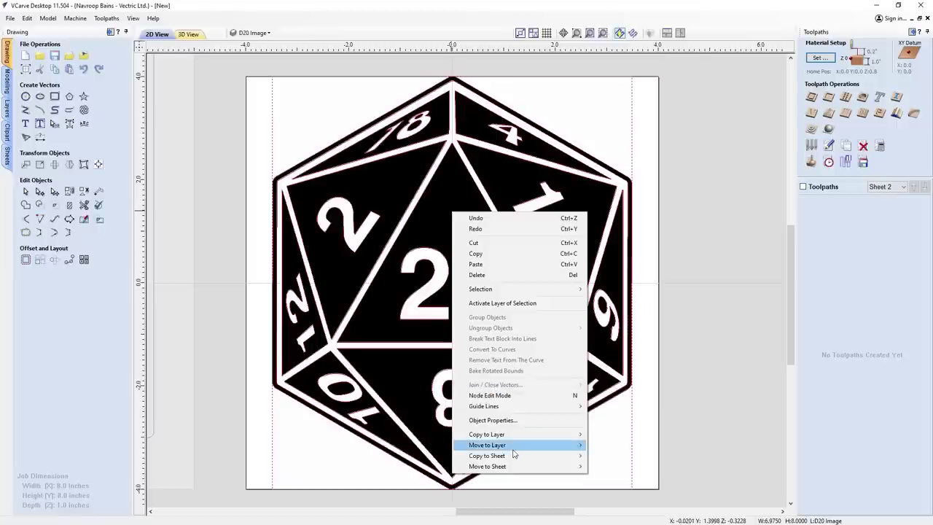
{"action": "left_click", "coordinate": [501, 281]}
Ungroup the traced D20 vectors back onto their original object layers
{"action": "left_click", "coordinate": [467, 174]}
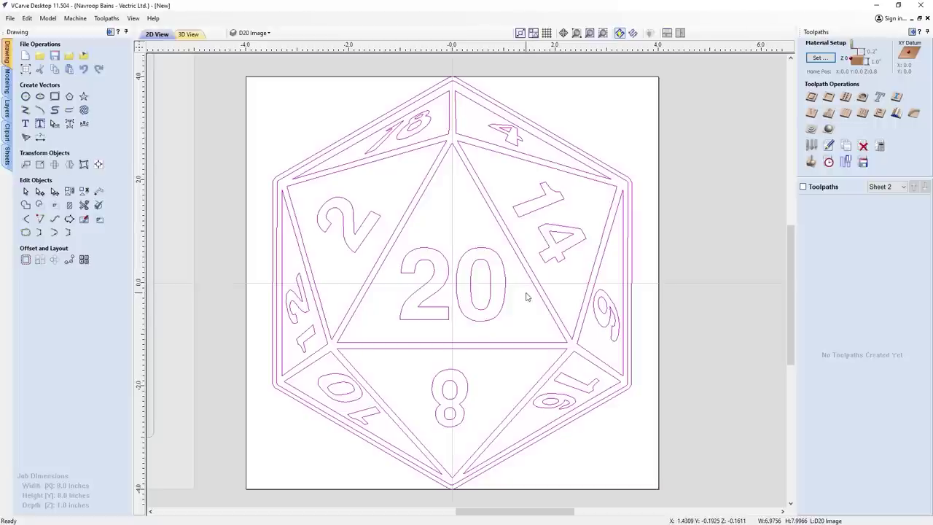
{"action": "left_click", "coordinate": [464, 230]}
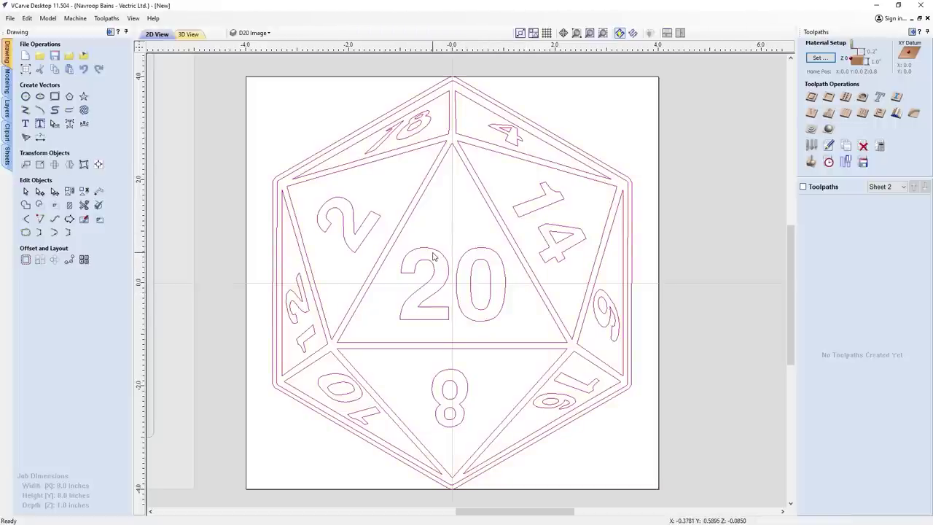
{"action": "right_click", "coordinate": [435, 249]}
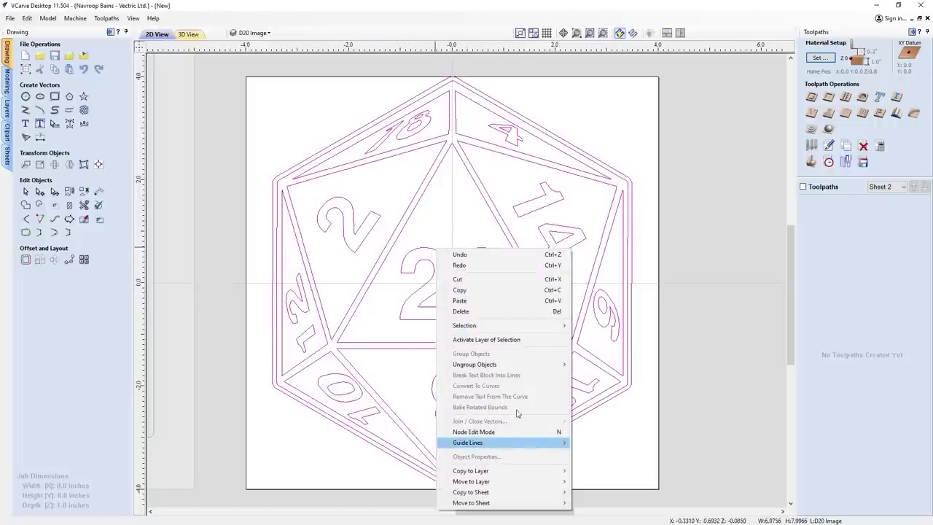
{"action": "mouse_move", "coordinate": [513, 368]}
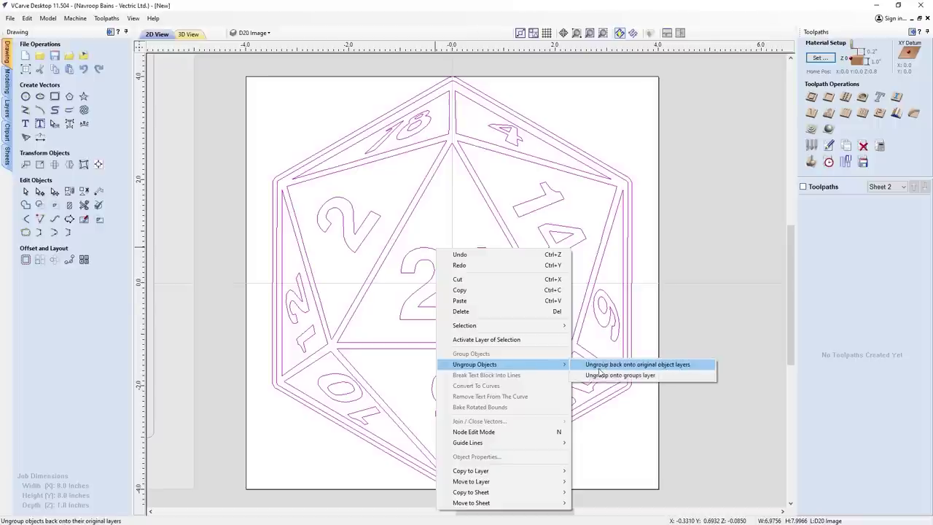
{"action": "left_click", "coordinate": [605, 364]}
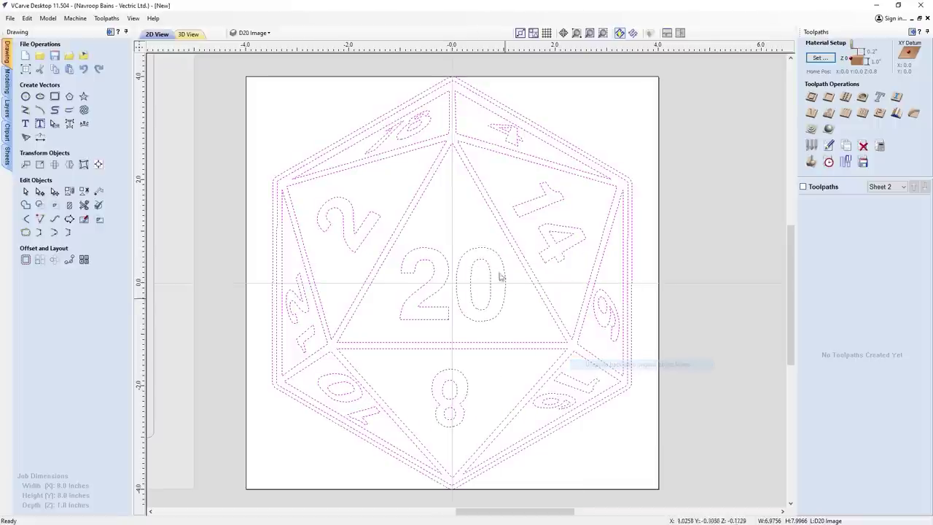
Delete all the number vectors from the die's faces, leaving only the face and border outlines
{"action": "left_click", "coordinate": [355, 222]}
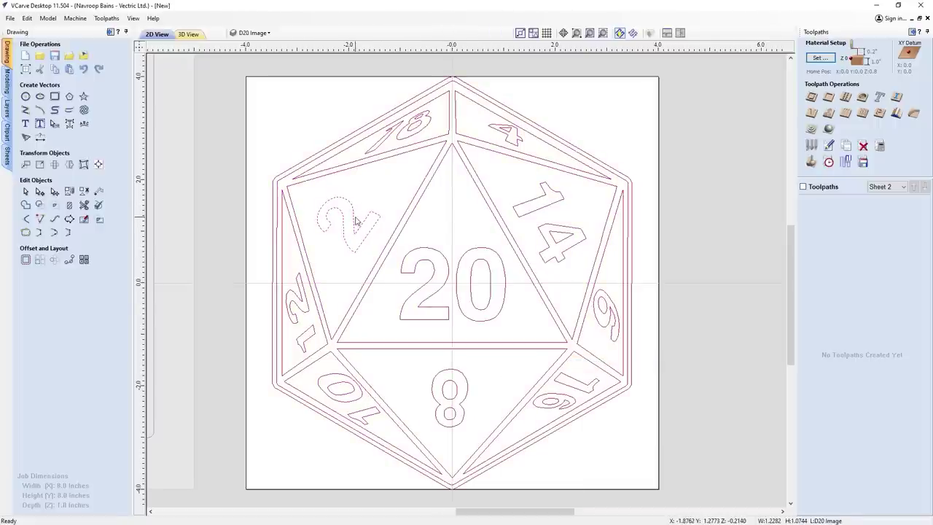
{"action": "left_click", "coordinate": [303, 312], "text": "shift"}
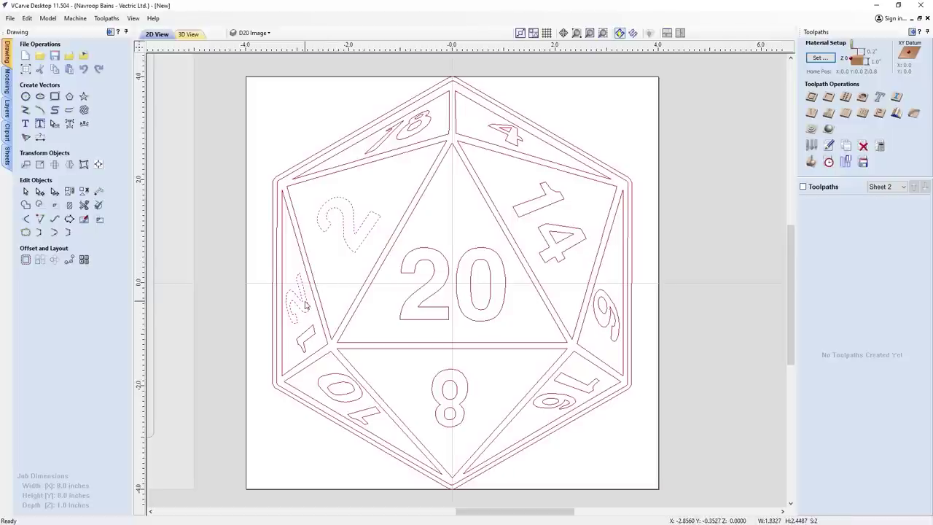
{"action": "left_click", "coordinate": [309, 329], "text": "shift"}
{"action": "left_click", "coordinate": [357, 413], "text": "shift"}
{"action": "left_click", "coordinate": [460, 408], "text": "shift"}
{"action": "left_click", "coordinate": [483, 306], "text": "shift"}
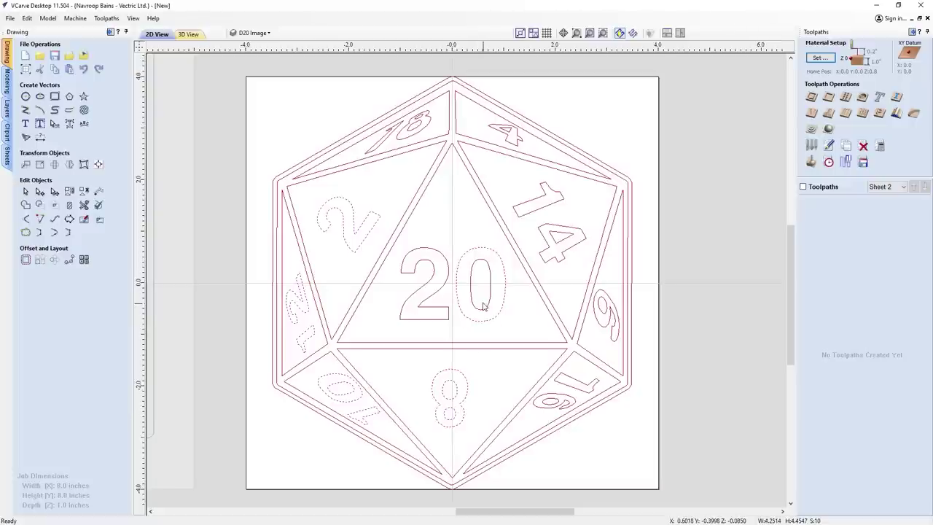
{"action": "left_click", "coordinate": [423, 313], "text": "shift"}
{"action": "left_click", "coordinate": [537, 213], "text": "shift"}
{"action": "left_click", "coordinate": [555, 237], "text": "shift"}
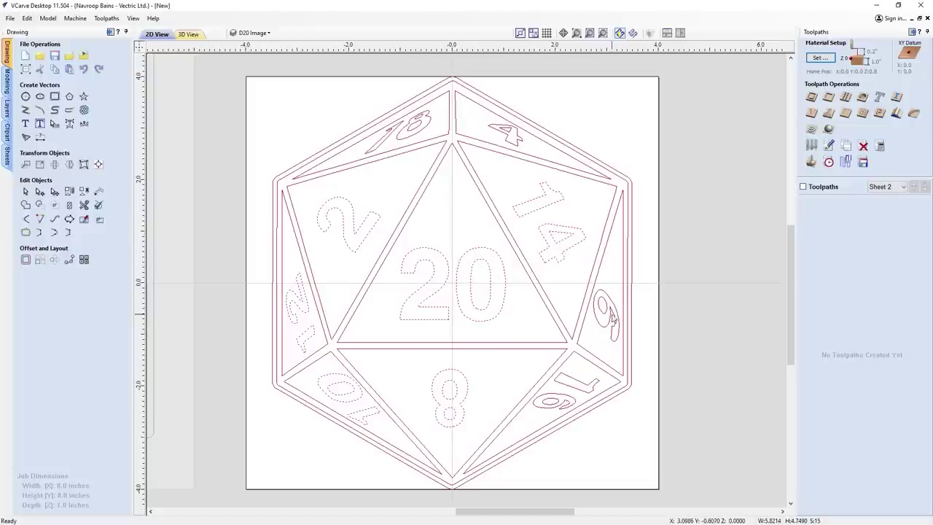
{"action": "left_click", "coordinate": [607, 319], "text": "shift"}
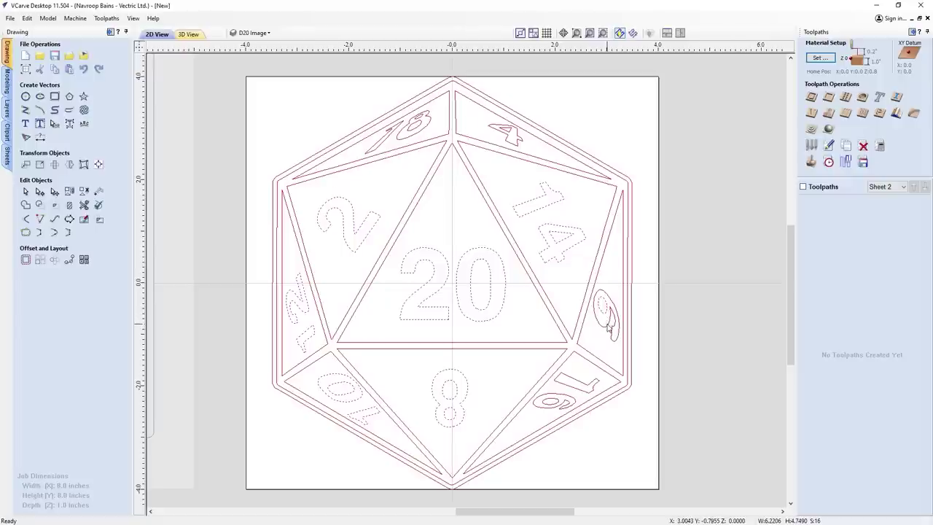
{"action": "left_click", "coordinate": [572, 384], "text": "shift"}
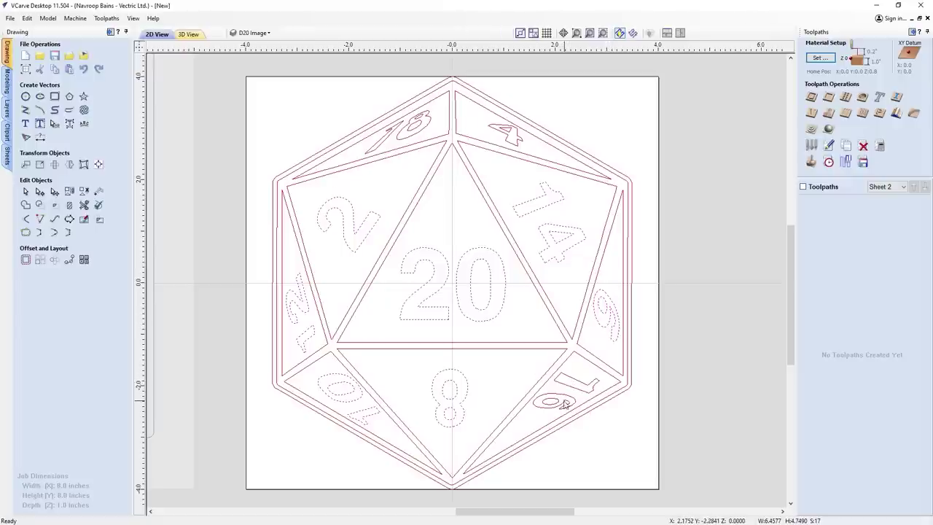
{"action": "left_click", "coordinate": [561, 404], "text": "shift"}
{"action": "left_click", "coordinate": [567, 388], "text": "shift"}
{"action": "left_click", "coordinate": [509, 136], "text": "shift"}
{"action": "left_click", "coordinate": [509, 134], "text": "shift"}
{"action": "left_click", "coordinate": [417, 135], "text": "shift"}
{"action": "left_click", "coordinate": [420, 124], "text": "shift"}
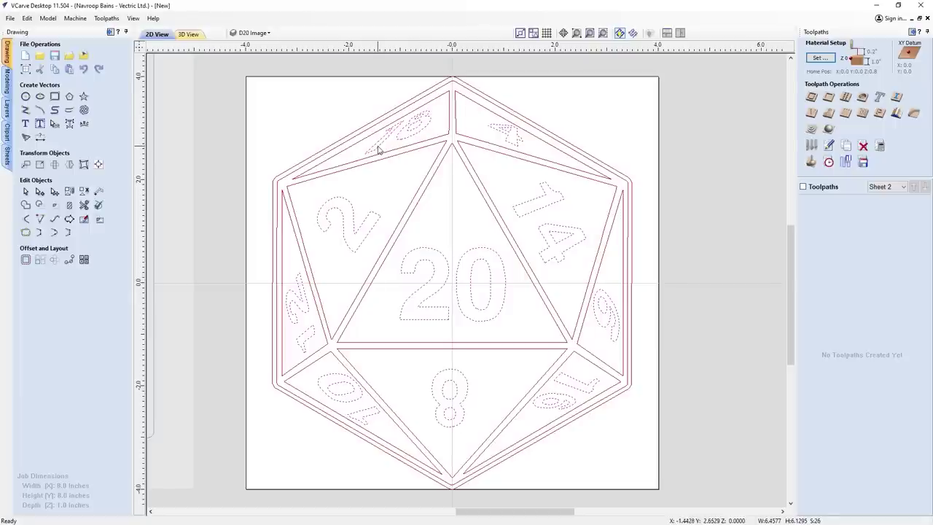
{"action": "key", "text": "Delete"}
Group all the remaining D20 face and border outlines into one object
{"action": "left_click_drag", "start_coordinate": [268, 85], "coordinate": [664, 478]}
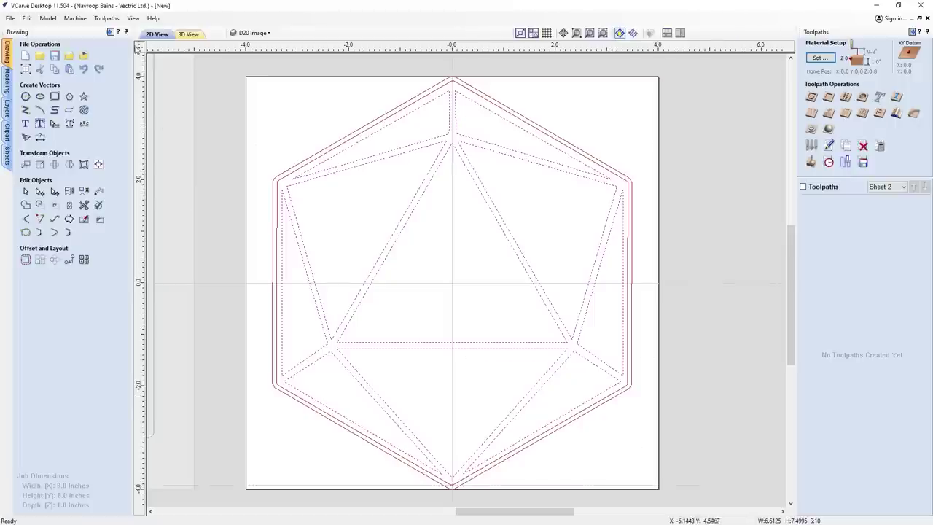
{"action": "key", "text": "ctrl+a"}
{"action": "right_click", "coordinate": [461, 174]}
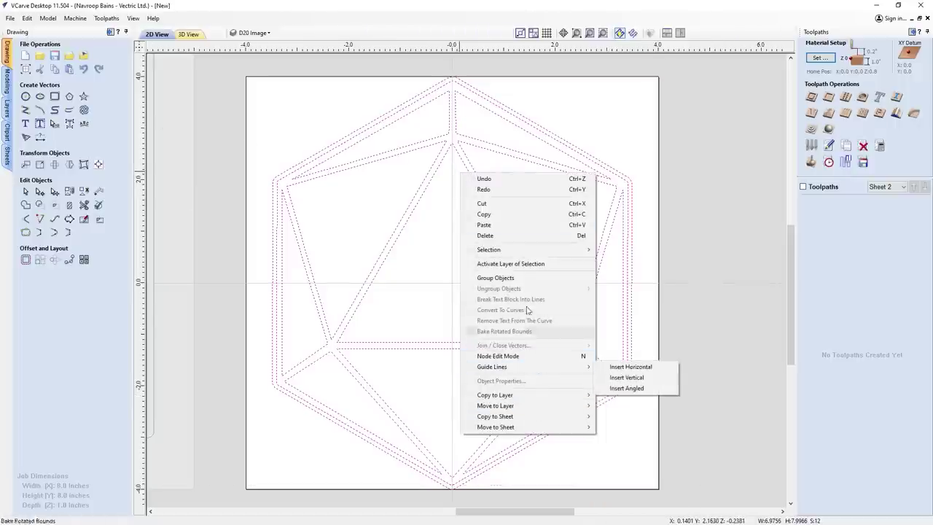
{"action": "left_click", "coordinate": [518, 278]}
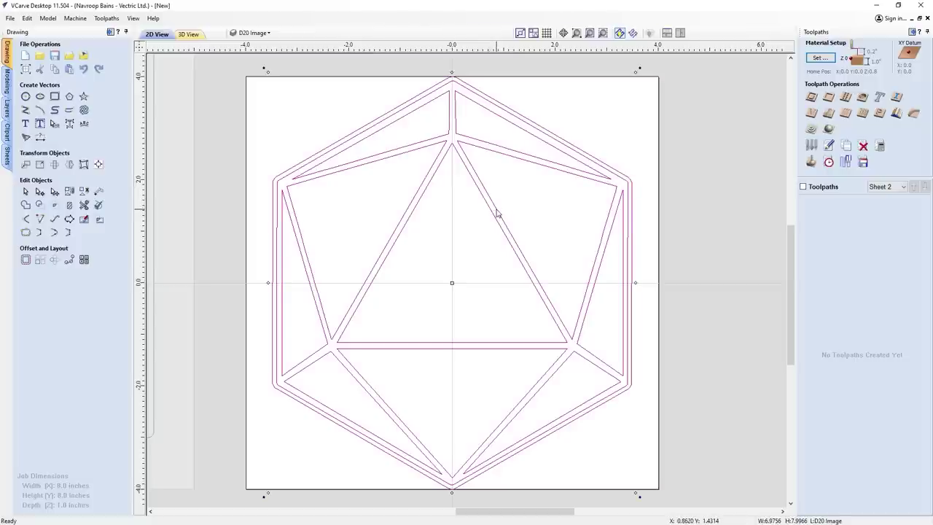
Show the Dragon layer again and make it the active layer
{"action": "left_click", "coordinate": [255, 33]}
{"action": "scroll", "coordinate": [277, 99], "scroll_direction": "up", "scroll_amount": 3}
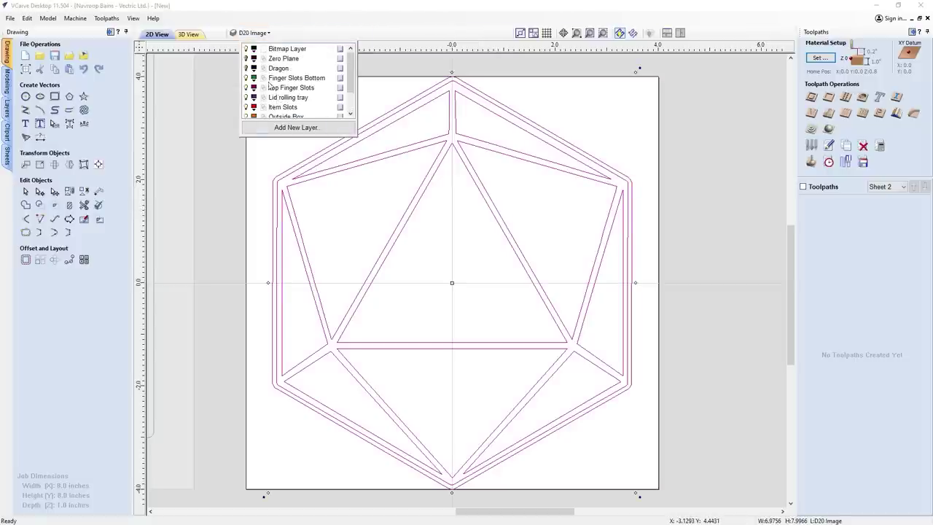
{"action": "left_click", "coordinate": [246, 69]}
{"action": "left_click", "coordinate": [264, 69]}
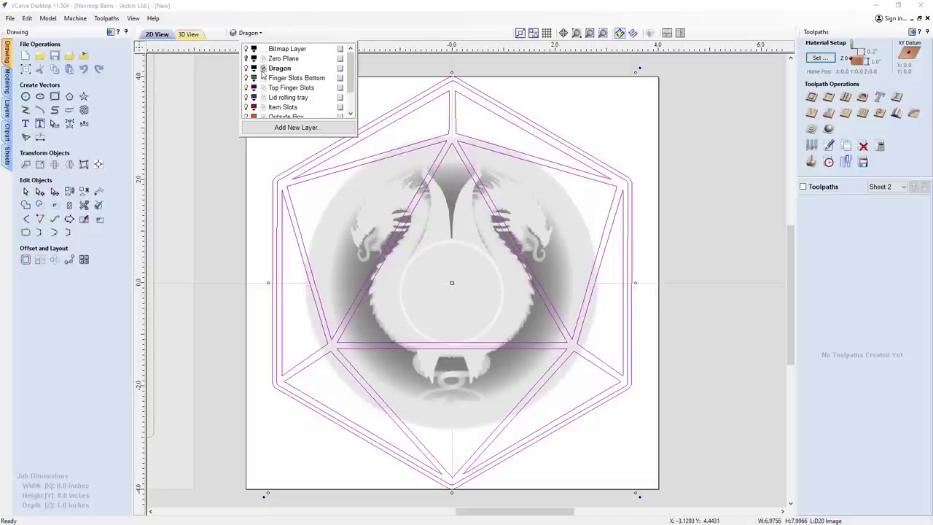
{"action": "left_click", "coordinate": [400, 121]}
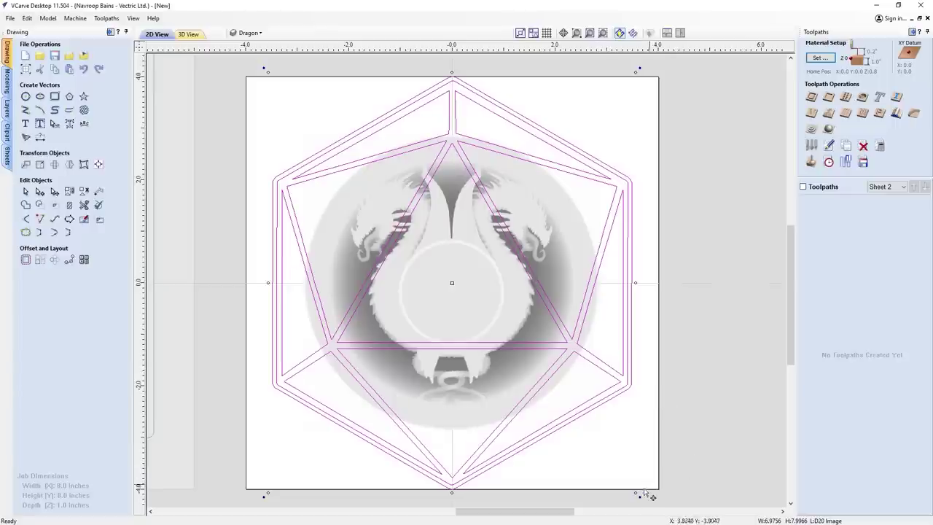
Scale the D20 outline down to about 1.23 x 1.41 inches and center it inside the dragon dish's central ring
{"action": "left_click_drag", "start_coordinate": [633, 490], "coordinate": [489, 324]}
{"action": "left_click_drag", "start_coordinate": [459, 288], "coordinate": [451, 284]}
{"action": "scroll", "coordinate": [452, 292], "scroll_direction": "up", "scroll_amount": 1}
{"action": "scroll", "coordinate": [452, 292], "scroll_direction": "up", "scroll_amount": 1}
{"action": "left_click_drag", "start_coordinate": [509, 351], "coordinate": [513, 359]}
{"action": "left_click_drag", "start_coordinate": [451, 284], "coordinate": [450, 290]}
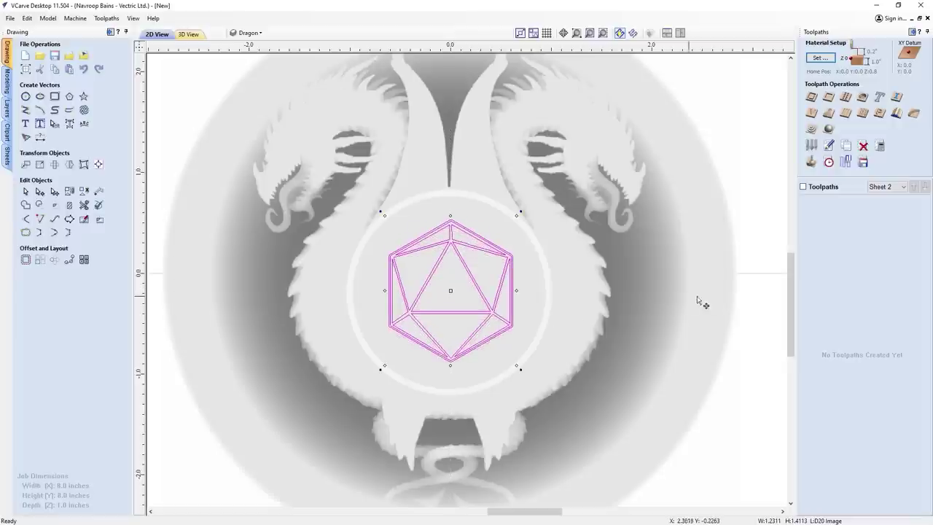
Create a boundary vector around the outer edge of the Twin Dragons component and select that circular boundary
{"action": "left_click", "coordinate": [738, 322]}
{"action": "scroll", "coordinate": [738, 322], "scroll_direction": "down", "scroll_amount": 2}
{"action": "scroll", "coordinate": [718, 324], "scroll_direction": "up", "scroll_amount": 1}
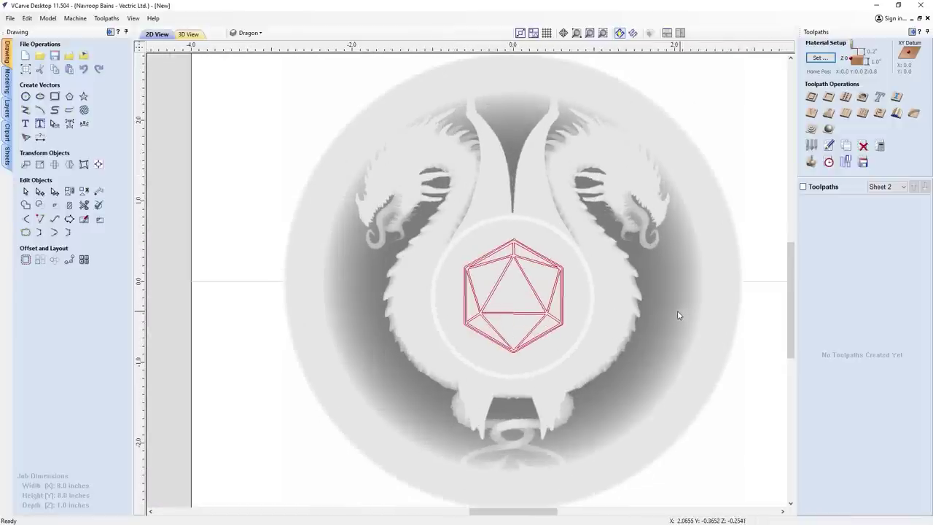
{"action": "scroll", "coordinate": [678, 302], "scroll_direction": "down", "scroll_amount": 1}
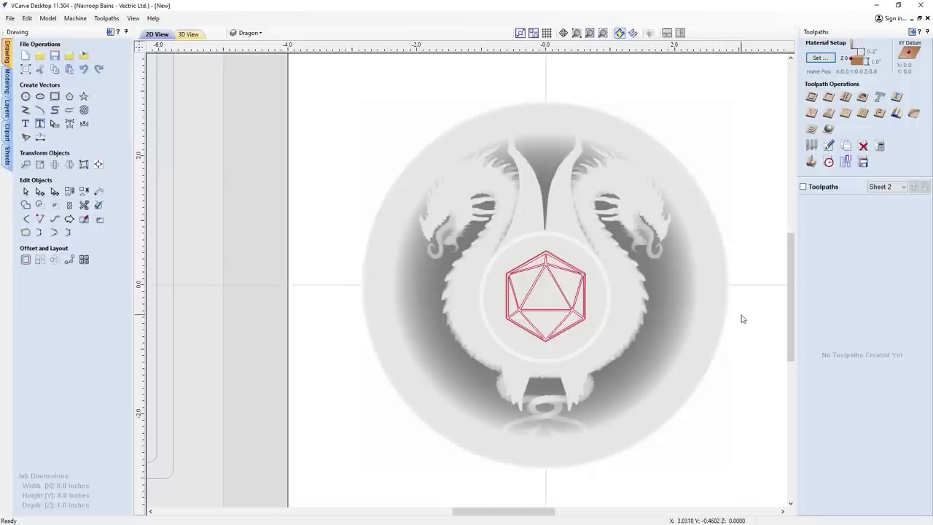
{"action": "left_click", "coordinate": [675, 249]}
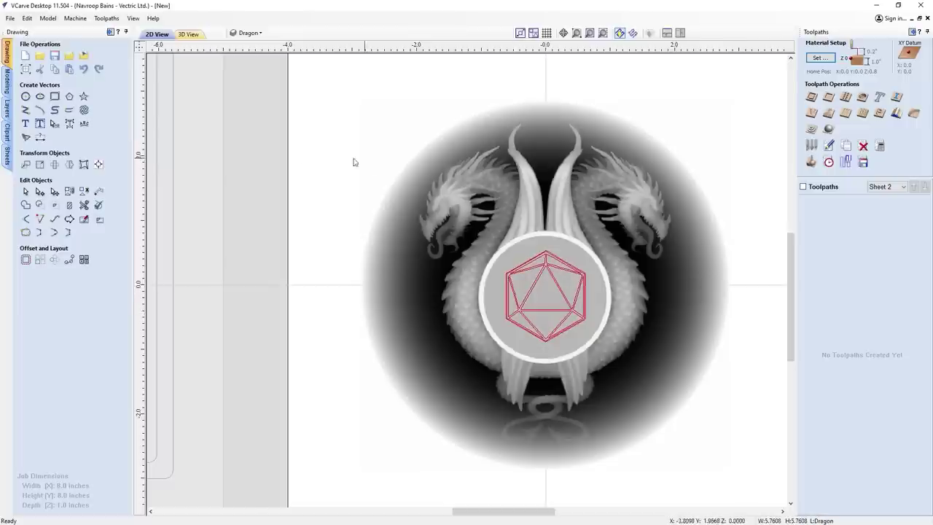
{"action": "left_click", "coordinate": [7, 81]}
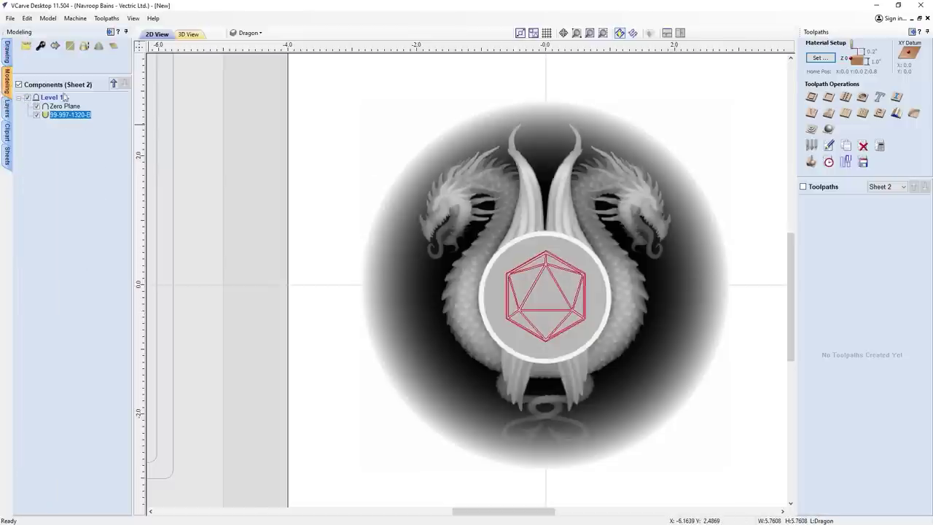
{"action": "left_click", "coordinate": [55, 47]}
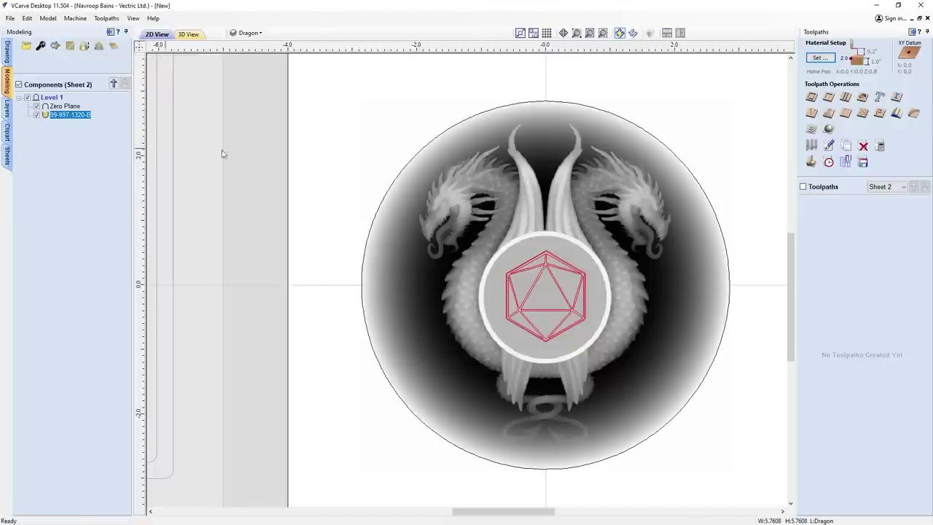
{"action": "left_click", "coordinate": [537, 105]}
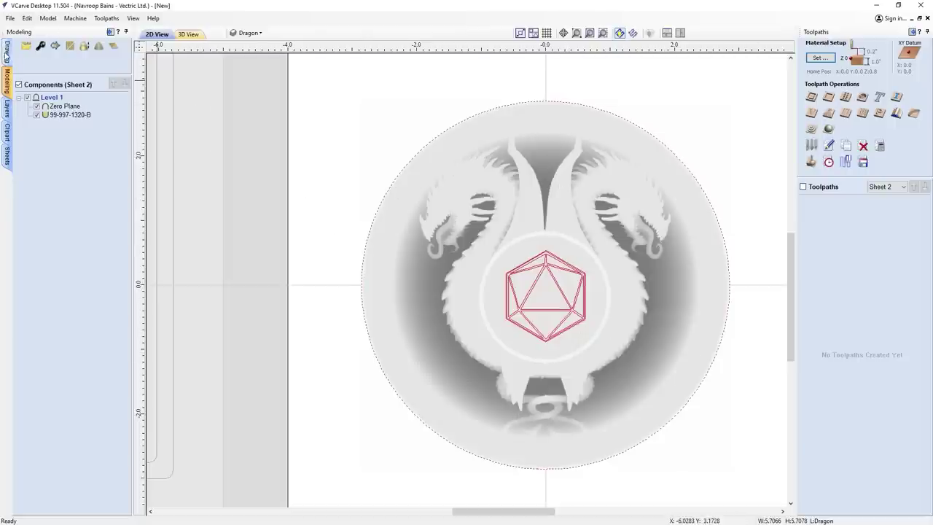
Review Sheet 2's material setup, including thickness, XY datum, Z-zero, model position and rapid gaps, and accept it
{"action": "left_click", "coordinate": [7, 52]}
{"action": "scroll", "coordinate": [596, 222], "scroll_direction": "down", "scroll_amount": 1}
{"action": "mouse_move", "coordinate": [517, 512]}
{"action": "left_mouse_down"}
{"action": "mouse_move", "coordinate": [551, 512]}
{"action": "mouse_move", "coordinate": [527, 513]}
{"action": "left_mouse_up"}
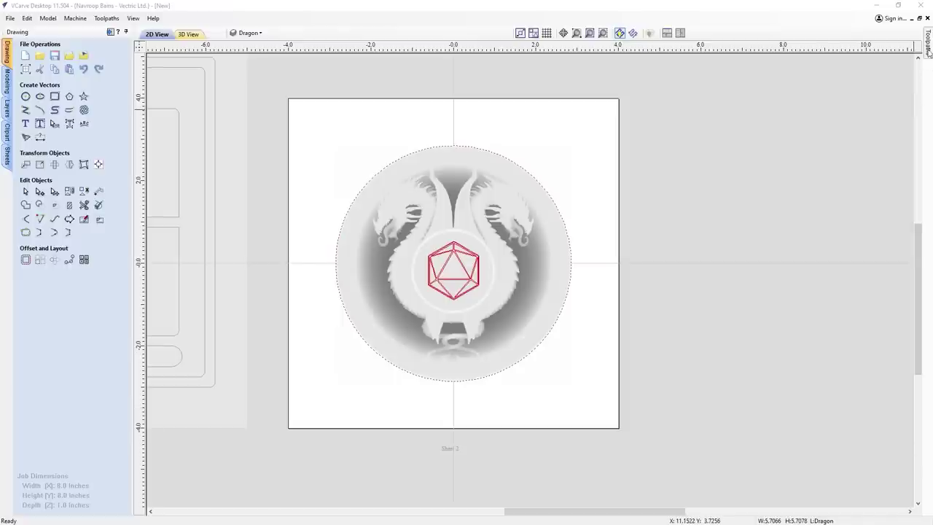
{"action": "mouse_move", "coordinate": [928, 51]}
{"action": "left_click", "coordinate": [915, 32]}
{"action": "left_click", "coordinate": [819, 57]}
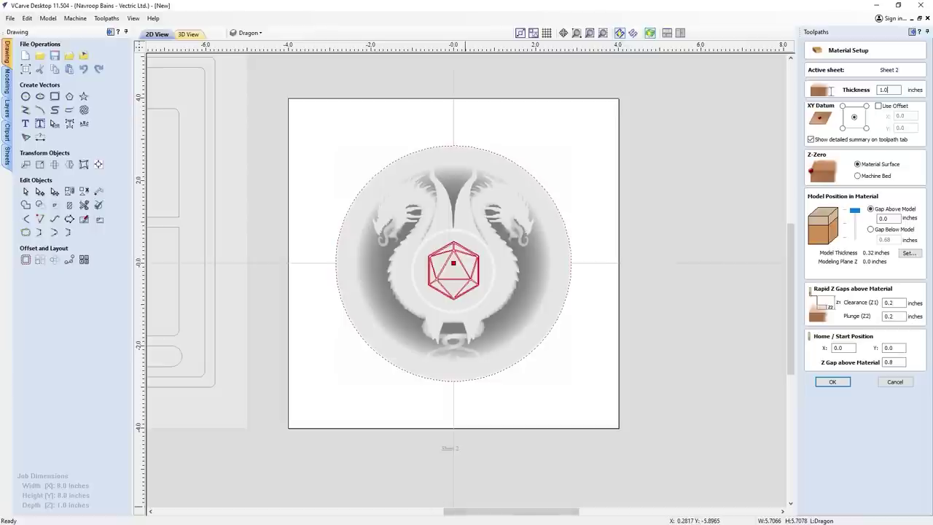
{"action": "left_click_drag", "start_coordinate": [519, 513], "coordinate": [542, 512]}
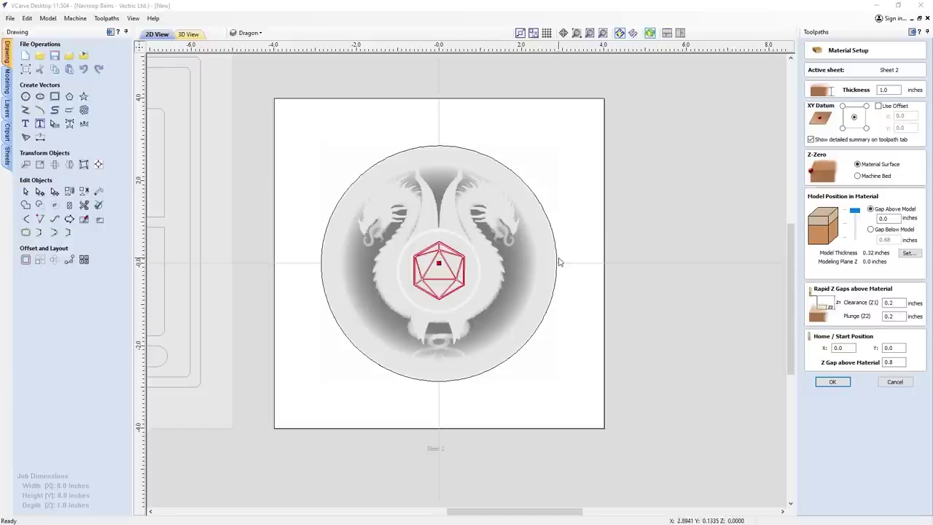
{"action": "left_click", "coordinate": [516, 268]}
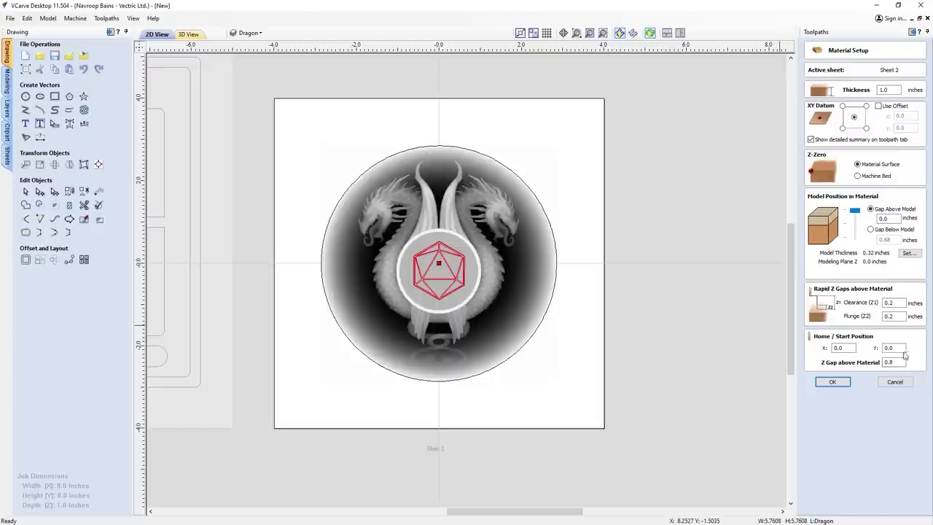
{"action": "left_click", "coordinate": [895, 317]}
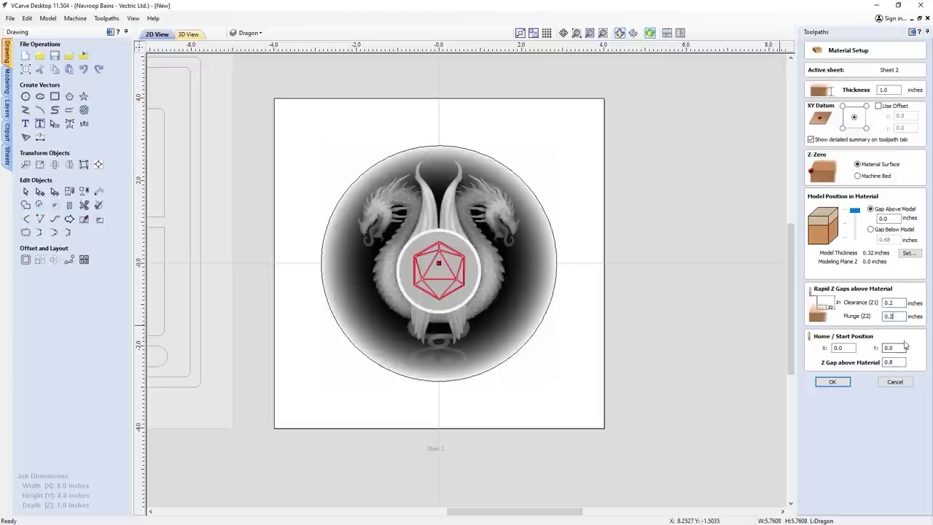
{"action": "left_click", "coordinate": [832, 381]}
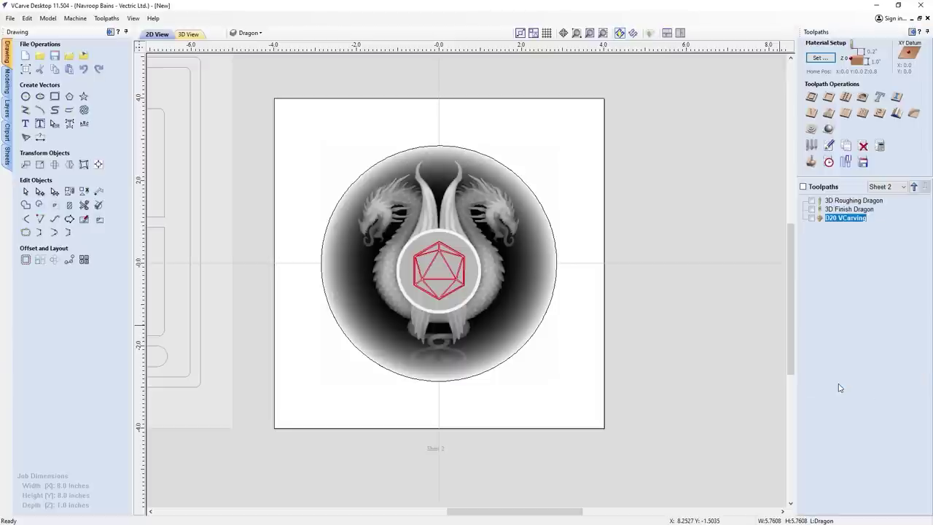
Open the 3D Roughing Dragon toolpath and check the 1/8" ball nose's cutting parameters, including its stepover, without keeping changes
{"action": "double_click", "coordinate": [869, 203]}
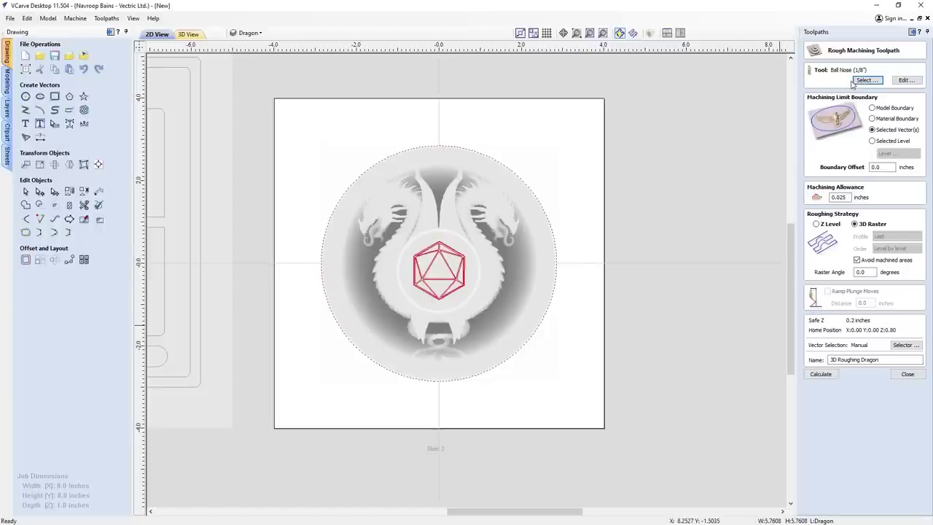
{"action": "left_click", "coordinate": [903, 81]}
{"action": "left_click", "coordinate": [458, 282]}
{"action": "type", "text": "40"}
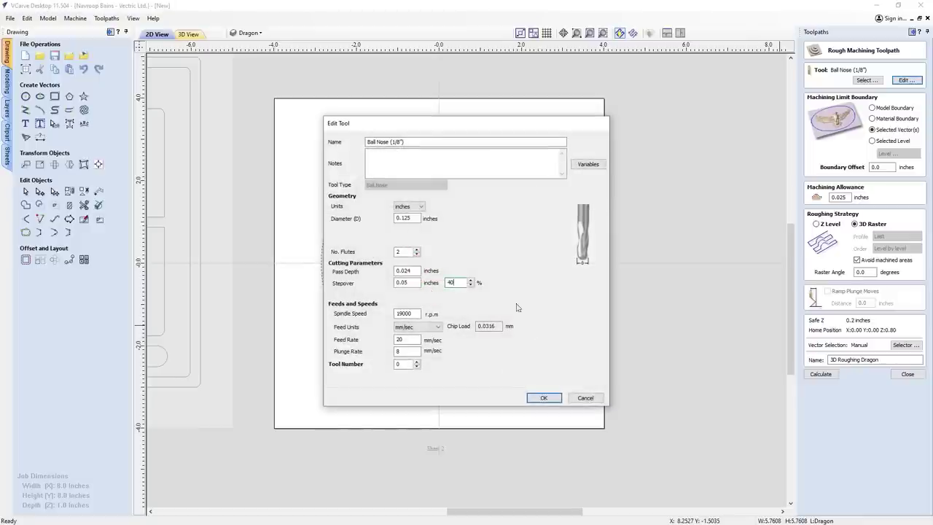
{"action": "left_click", "coordinate": [584, 398]}
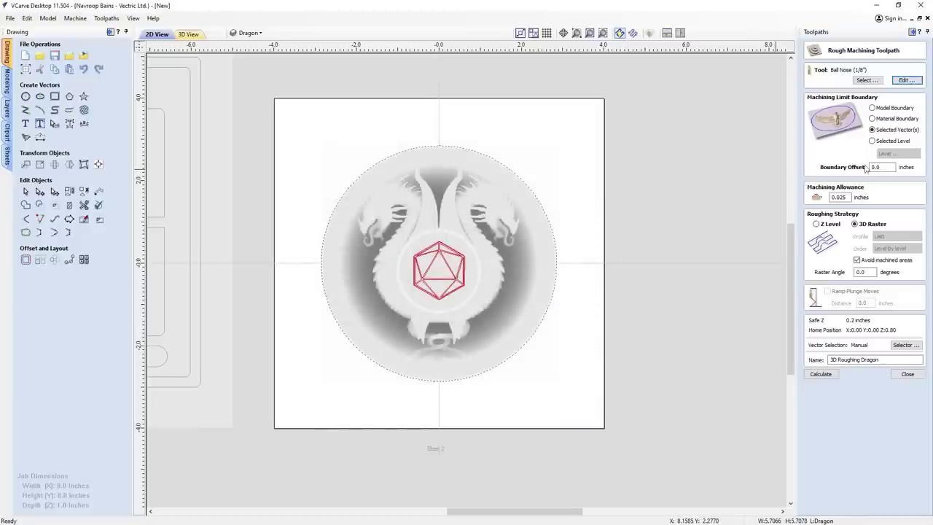
Calculate the 3D Roughing Dragon toolpath within the selected boundary using a 0.025-inch machining allowance and 3D Raster, and reset the preview
{"action": "double_click", "coordinate": [840, 197]}
{"action": "left_click", "coordinate": [847, 196]}
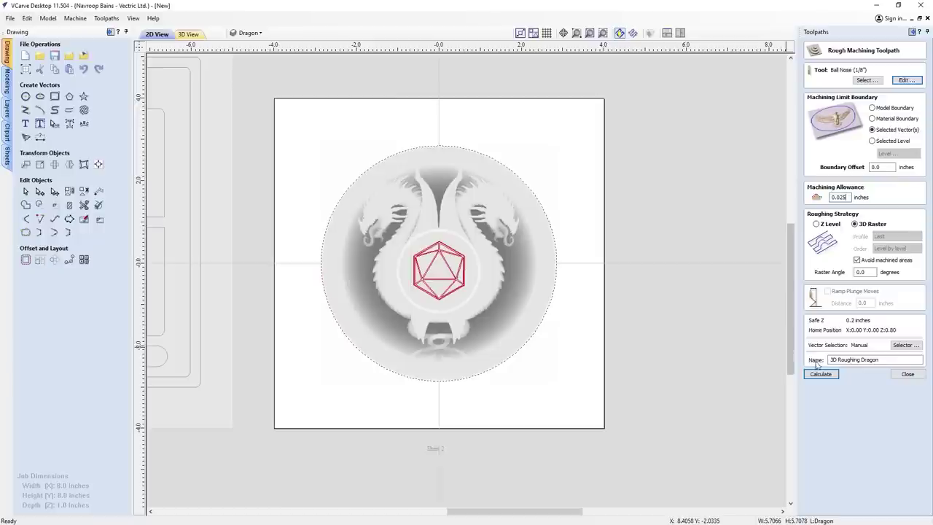
{"action": "left_click", "coordinate": [884, 357]}
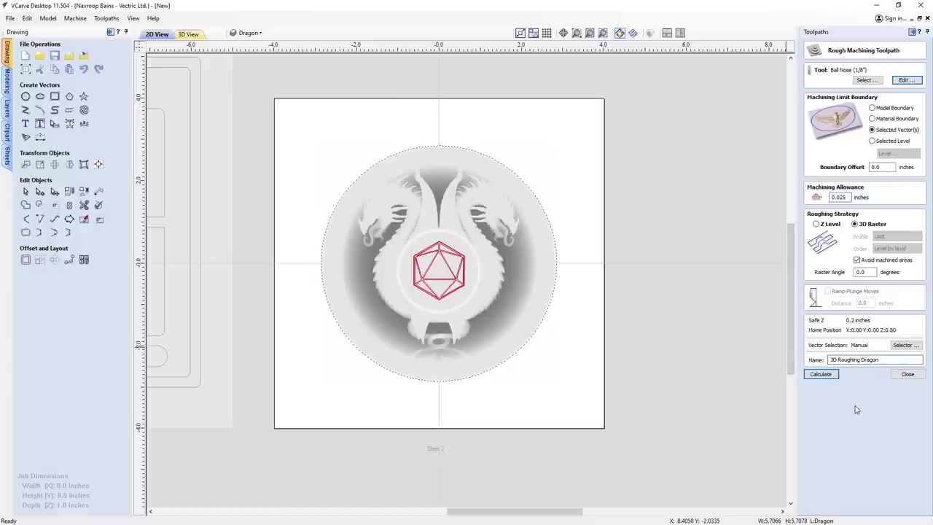
{"action": "left_click", "coordinate": [820, 373]}
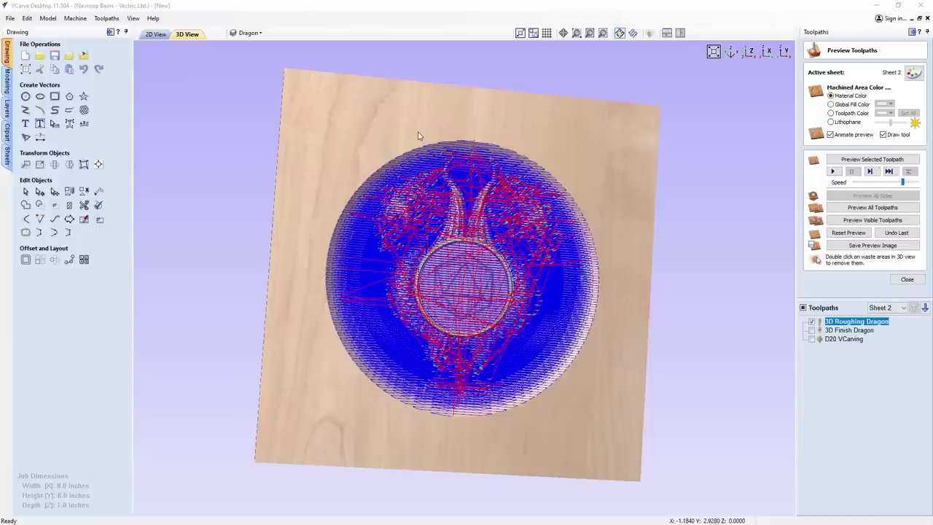
{"action": "left_click_drag", "start_coordinate": [589, 173], "coordinate": [606, 169]}
{"action": "left_click", "coordinate": [848, 232]}
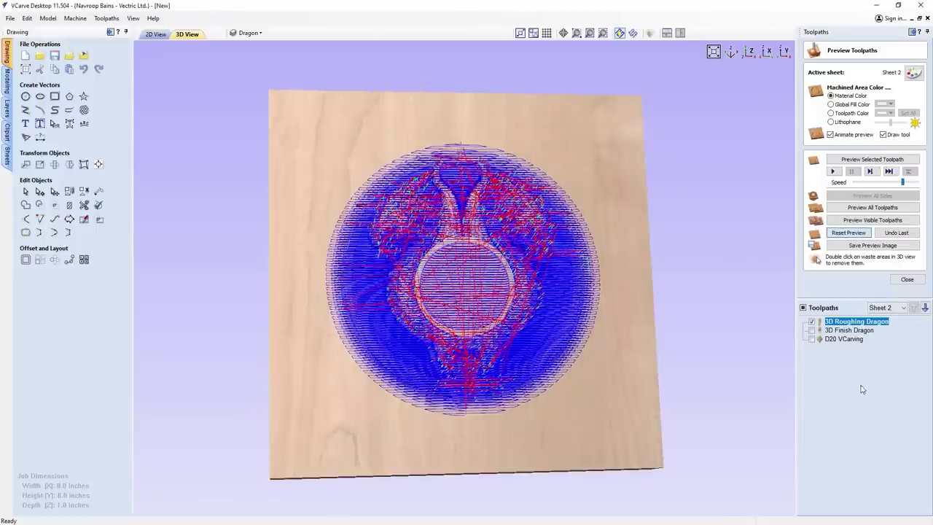
Review the 3D Finish Dragon toolpath's tapered ball nose, machining boundary and raster strategy, and close it without recalculating
{"action": "double_click", "coordinate": [864, 332]}
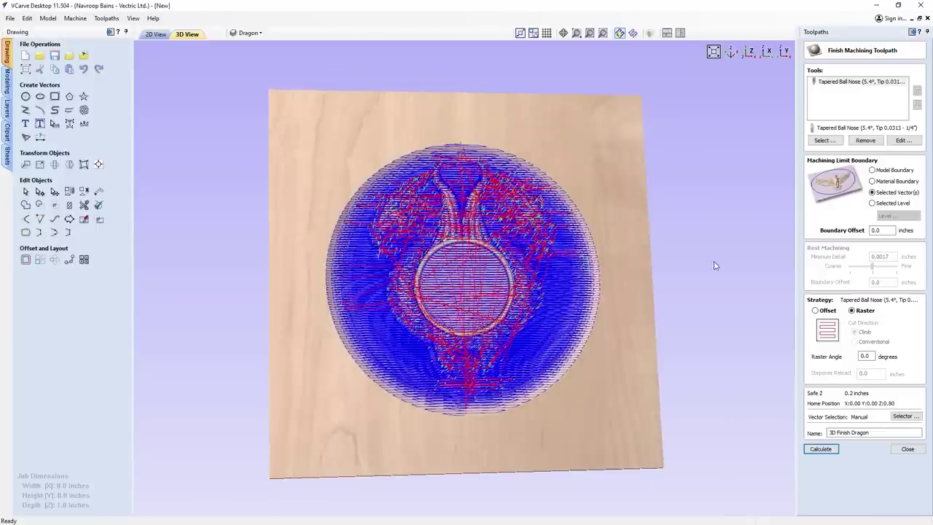
{"action": "left_click", "coordinate": [155, 34]}
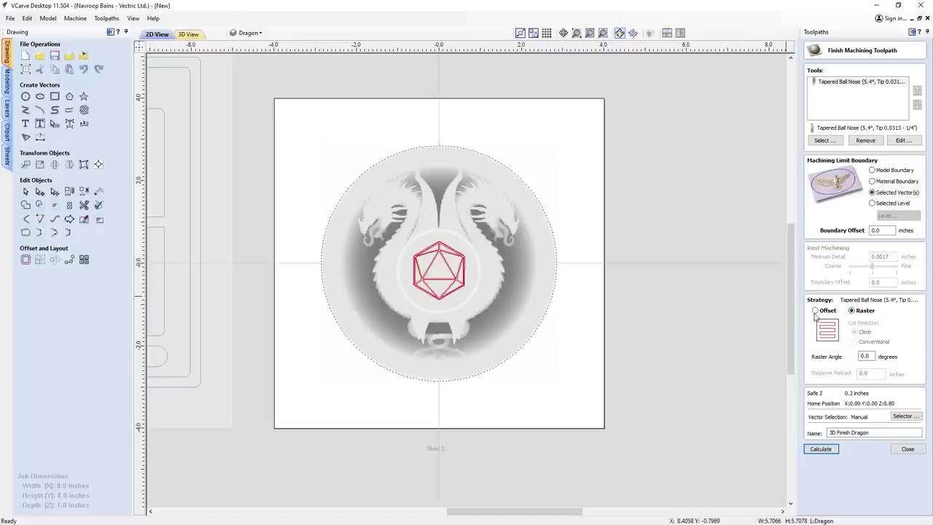
{"action": "left_click", "coordinate": [195, 34]}
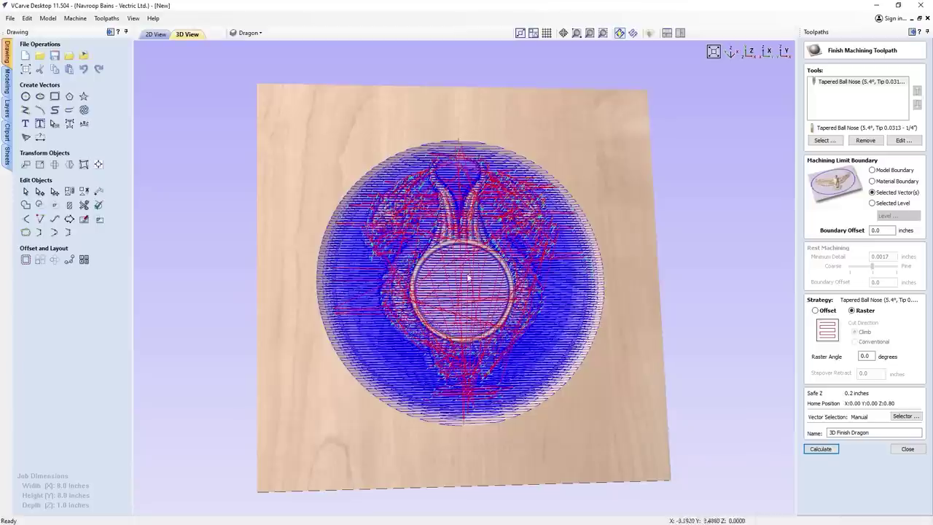
{"action": "left_click", "coordinate": [907, 448]}
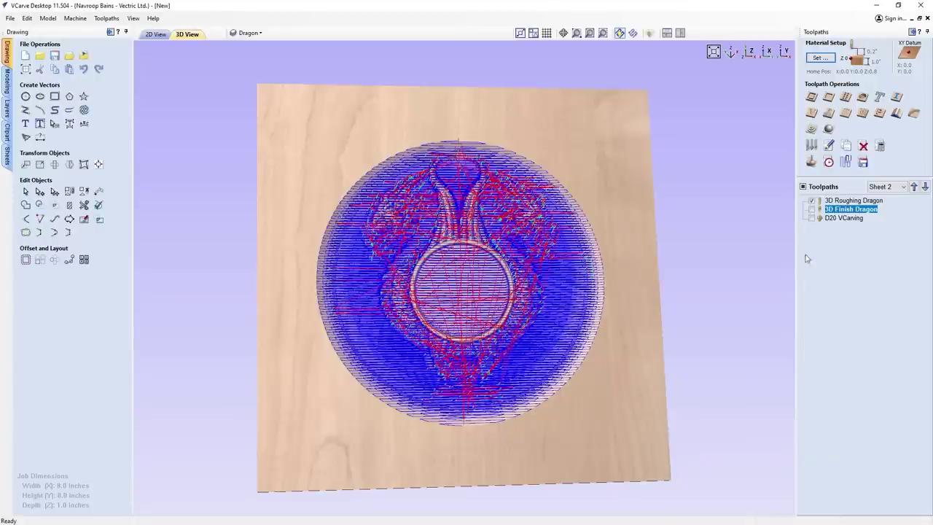
Hide the 3D Roughing Dragon toolpath and inspect the carved dragon relief and central ring up close in 3D
{"action": "left_click", "coordinate": [811, 202]}
{"action": "left_click_drag", "start_coordinate": [488, 330], "coordinate": [467, 294]}
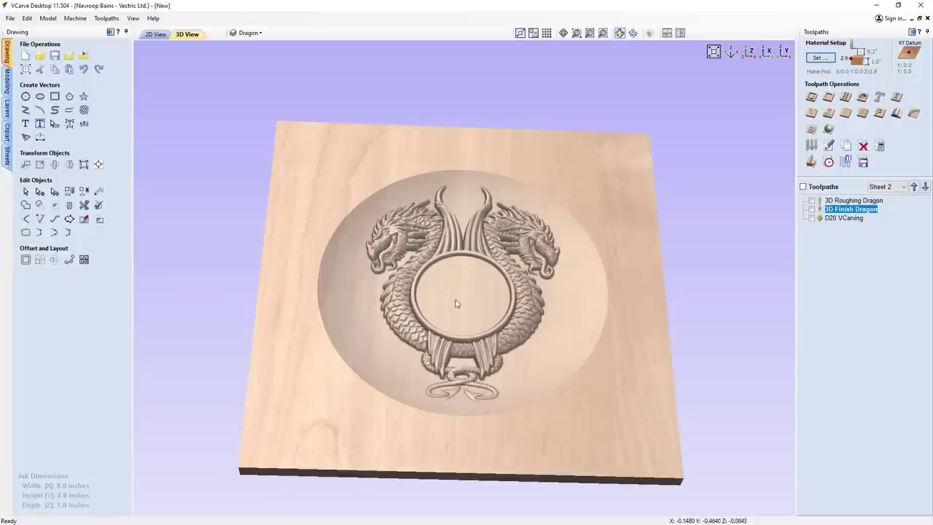
{"action": "scroll", "coordinate": [458, 298], "scroll_direction": "up", "scroll_amount": 8}
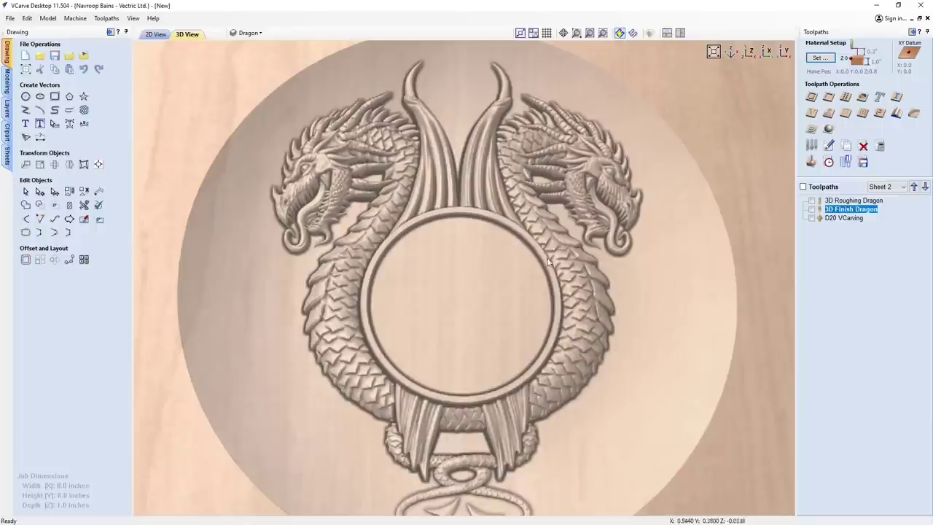
{"action": "left_click_drag", "start_coordinate": [443, 295], "coordinate": [436, 328]}
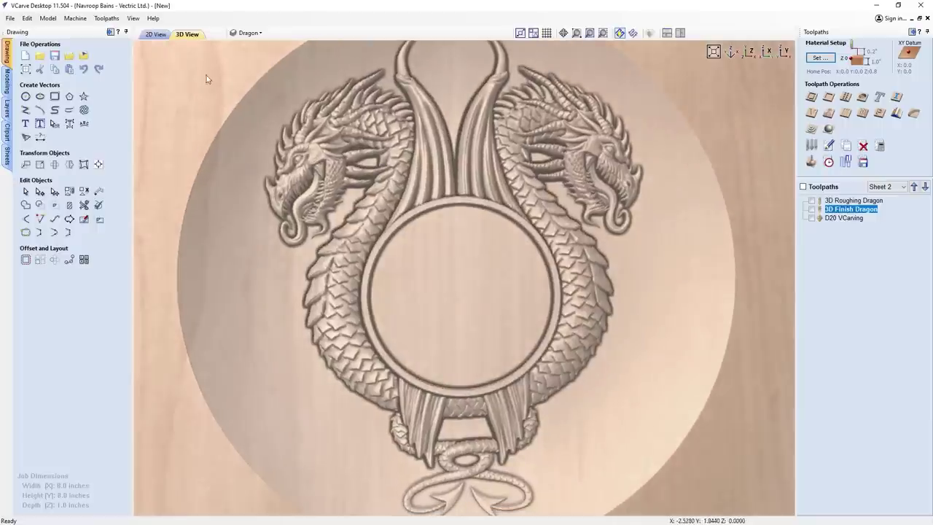
{"action": "scroll", "coordinate": [525, 415], "scroll_direction": "down", "scroll_amount": 5}
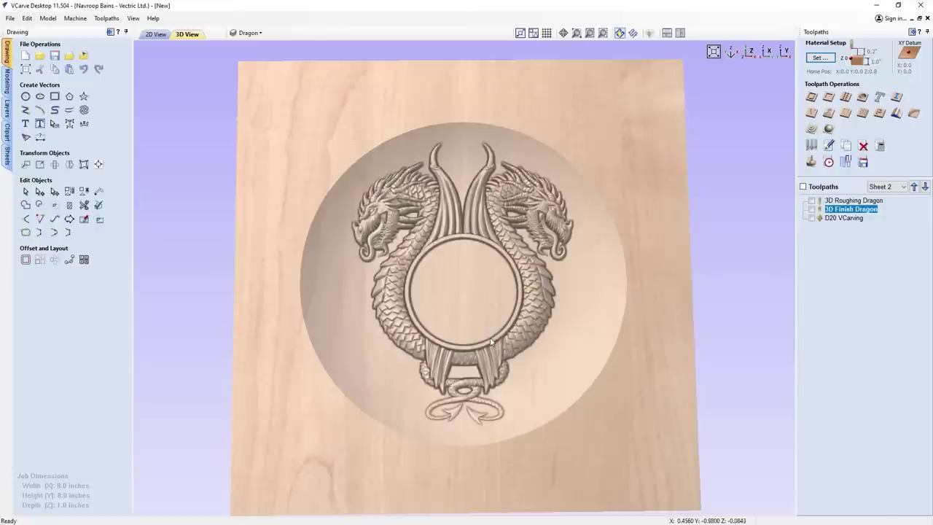
Open the D20 VCarving profile toolpath for editing with the dish and D20 vectors shown in 2D
{"action": "left_click", "coordinate": [156, 34]}
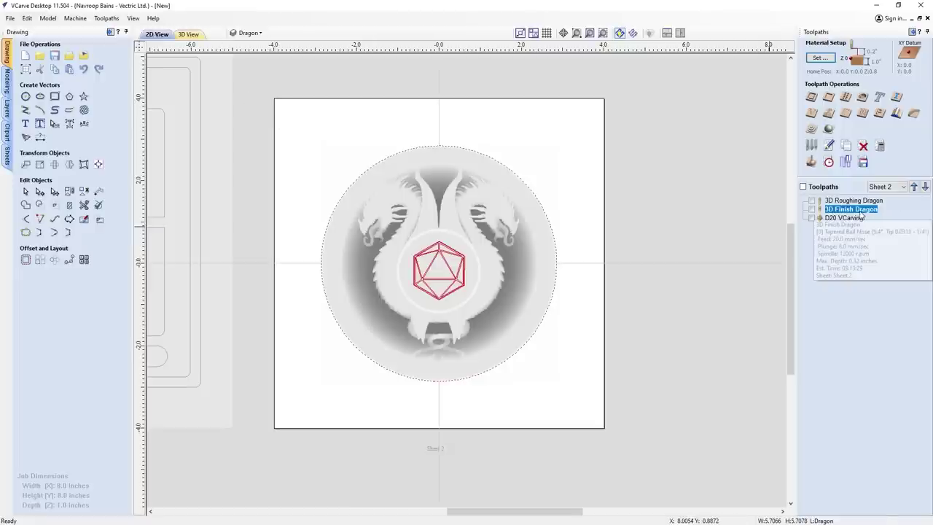
{"action": "mouse_move", "coordinate": [850, 221]}
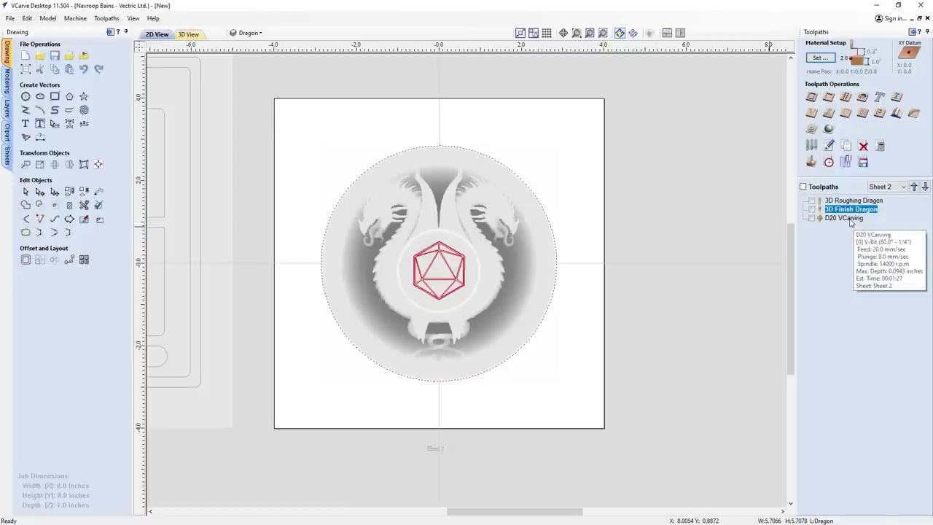
{"action": "double_click", "coordinate": [845, 218]}
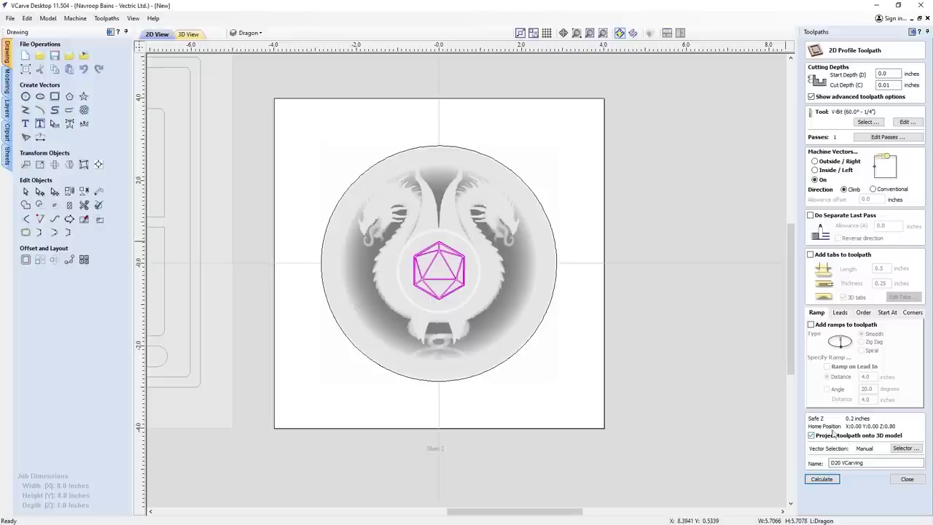
Examine the flat area inside the dragon ring in 3D, where the D20 engraving will be projected
{"action": "left_click", "coordinate": [188, 37]}
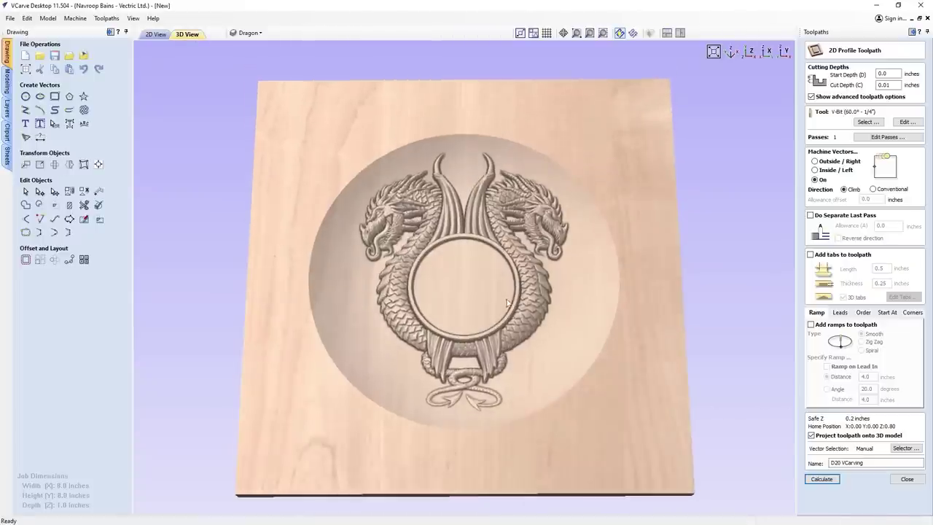
{"action": "left_click_drag", "start_coordinate": [456, 310], "coordinate": [454, 272]}
{"action": "left_click_drag", "start_coordinate": [459, 225], "coordinate": [502, 272]}
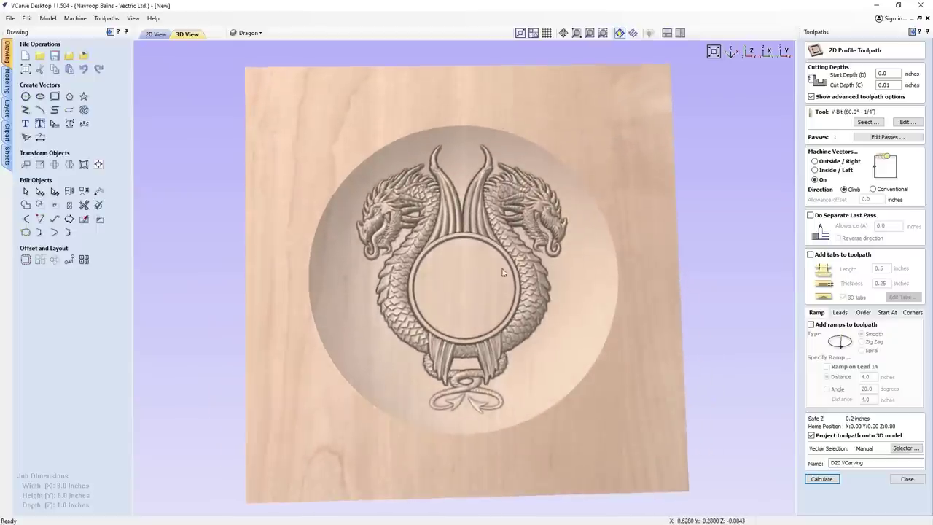
{"action": "left_click_drag", "start_coordinate": [686, 297], "coordinate": [633, 305]}
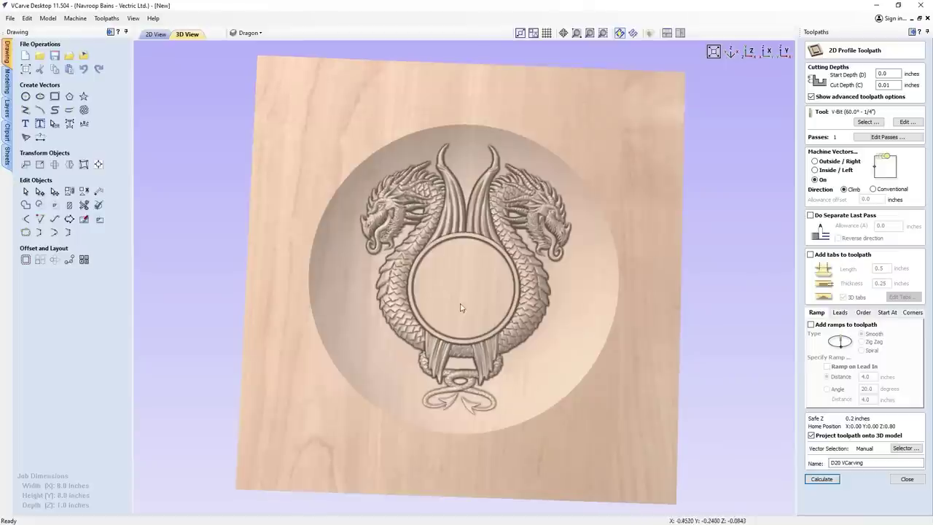
{"action": "left_click_drag", "start_coordinate": [460, 308], "coordinate": [455, 280]}
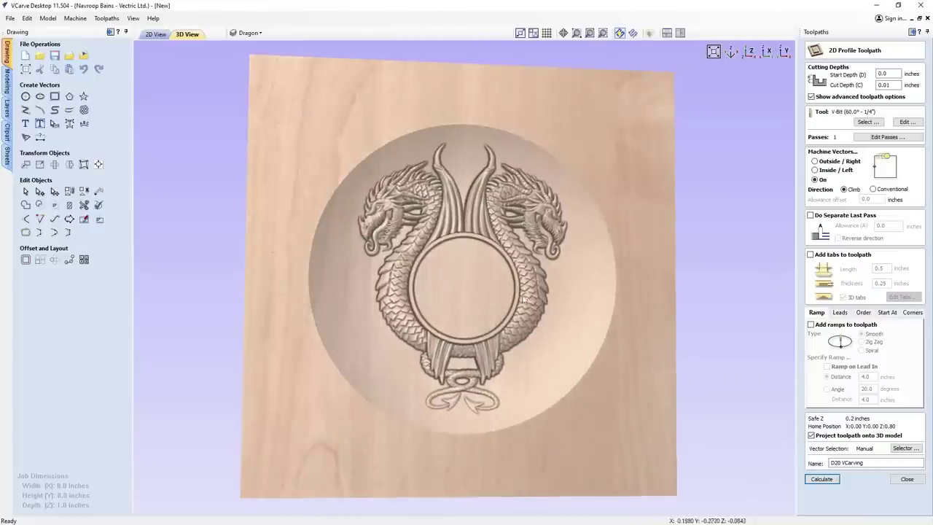
{"action": "left_click_drag", "start_coordinate": [524, 299], "coordinate": [510, 284]}
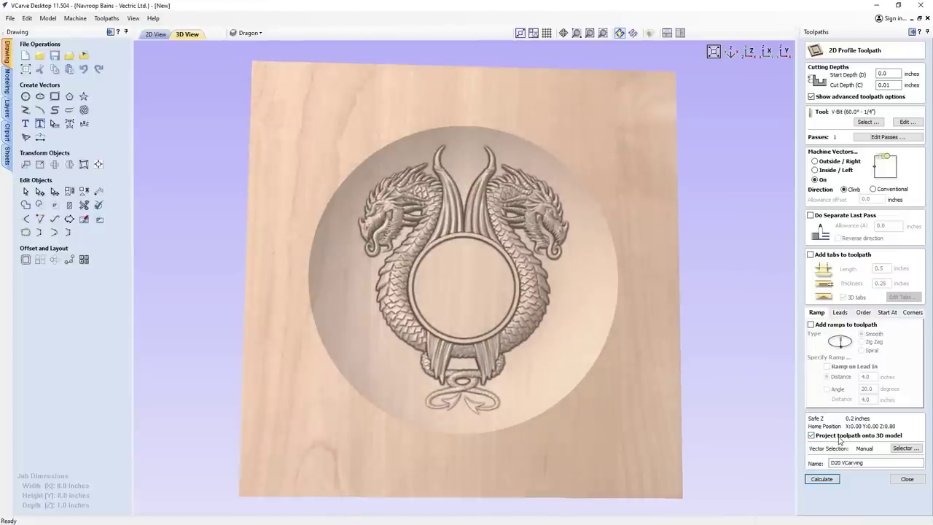
{"action": "left_click_drag", "start_coordinate": [475, 302], "coordinate": [454, 291]}
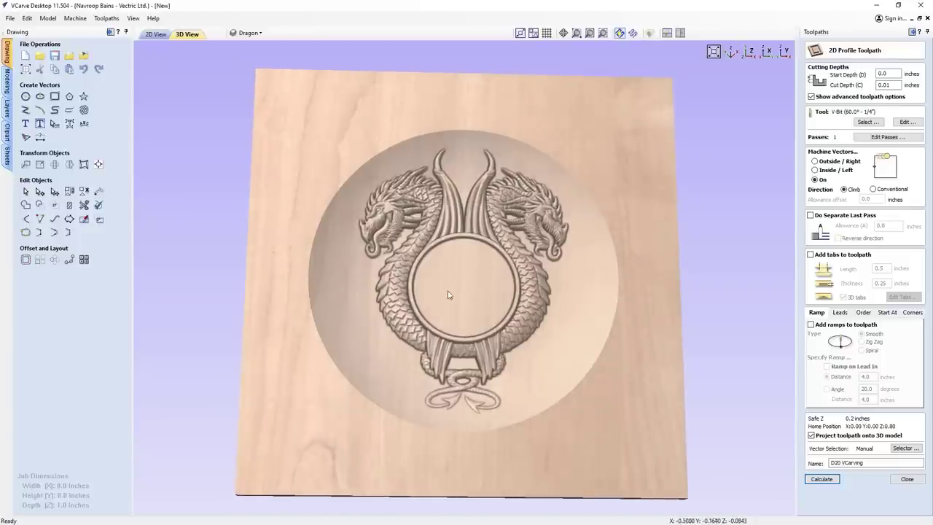
{"action": "left_click_drag", "start_coordinate": [454, 284], "coordinate": [471, 292]}
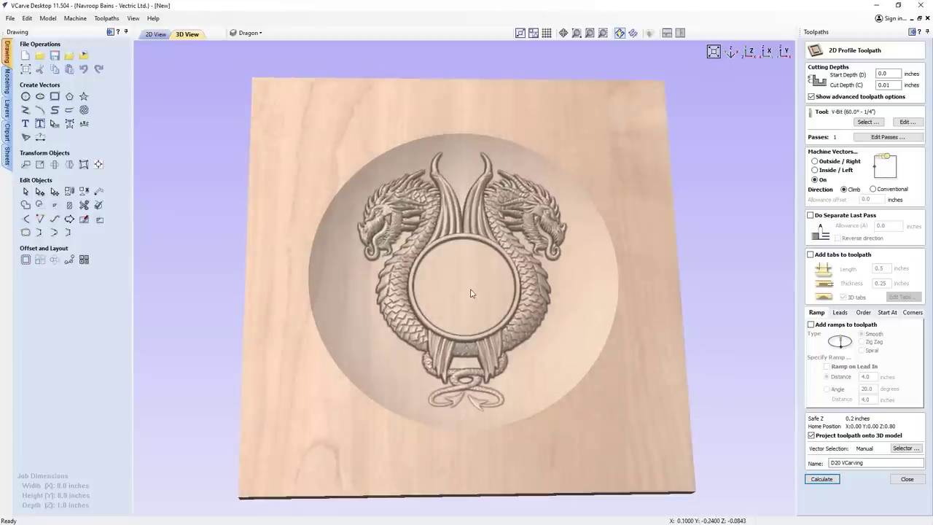
Calculate the D20 VCarving profile toolpath on the vectors at 0.01-inch cut depth with the 60° V-bit, projected onto the 3D model
{"action": "left_click", "coordinate": [157, 35]}
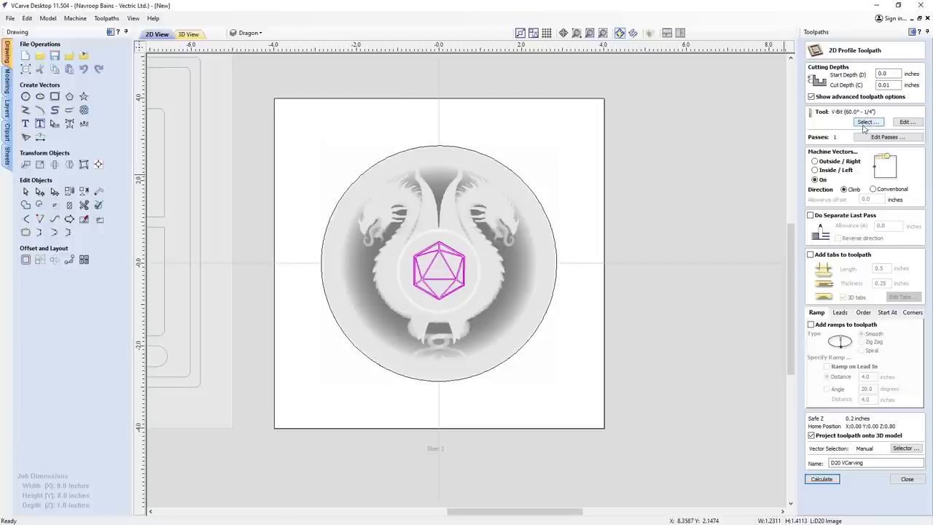
{"action": "scroll", "coordinate": [442, 240], "scroll_direction": "up", "scroll_amount": 5}
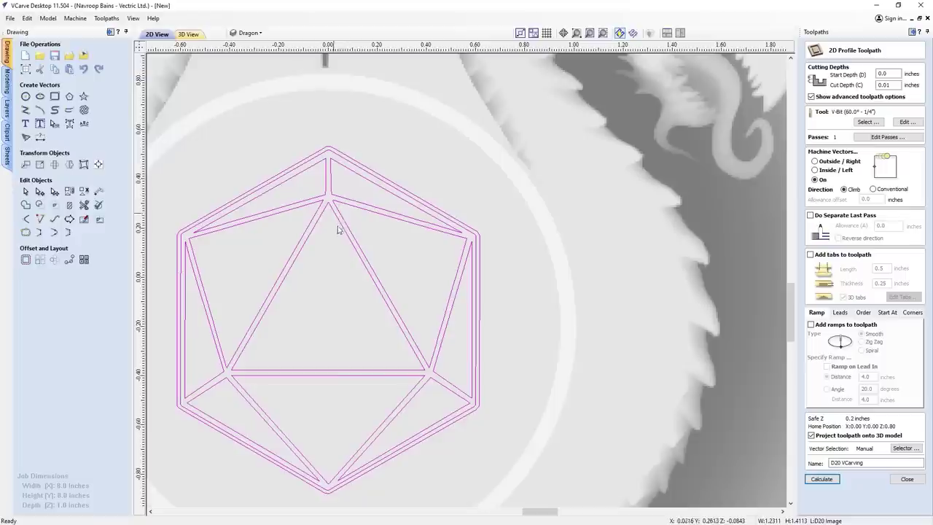
{"action": "left_click", "coordinate": [896, 85]}
{"action": "scroll", "coordinate": [603, 237], "scroll_direction": "down", "scroll_amount": 2}
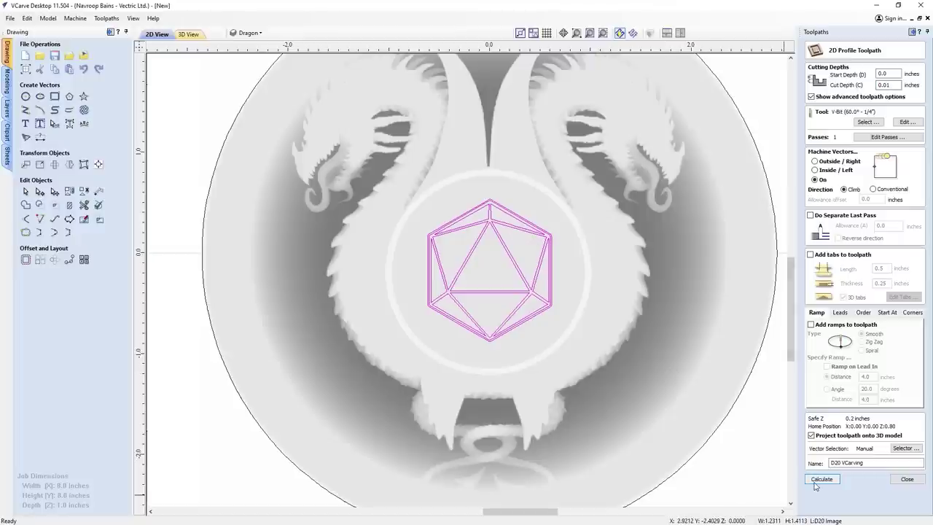
{"action": "left_click", "coordinate": [836, 479]}
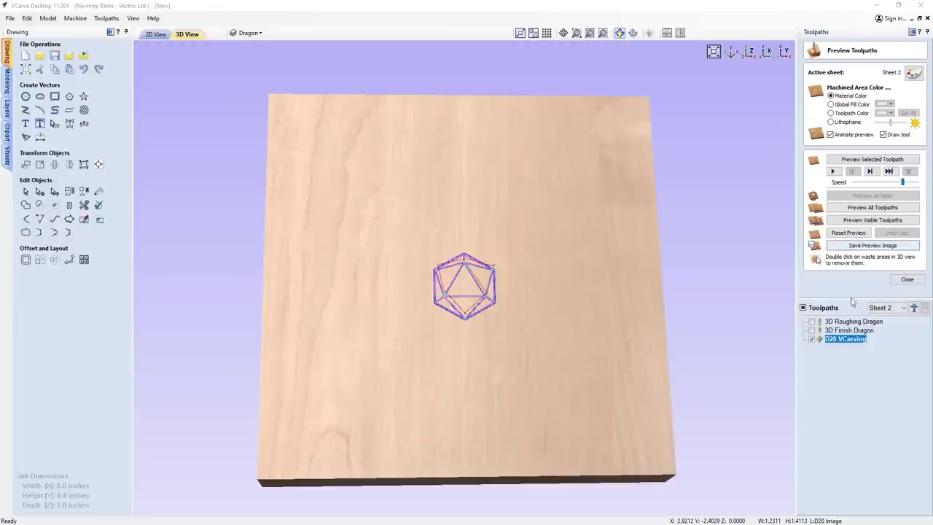
Preview only the 3D Roughing Dragon toolpath, watching the cut from several angles and raising the simulation speed to maximum
{"action": "left_click", "coordinate": [812, 339]}
{"action": "left_click", "coordinate": [842, 322]}
{"action": "left_click", "coordinate": [874, 159]}
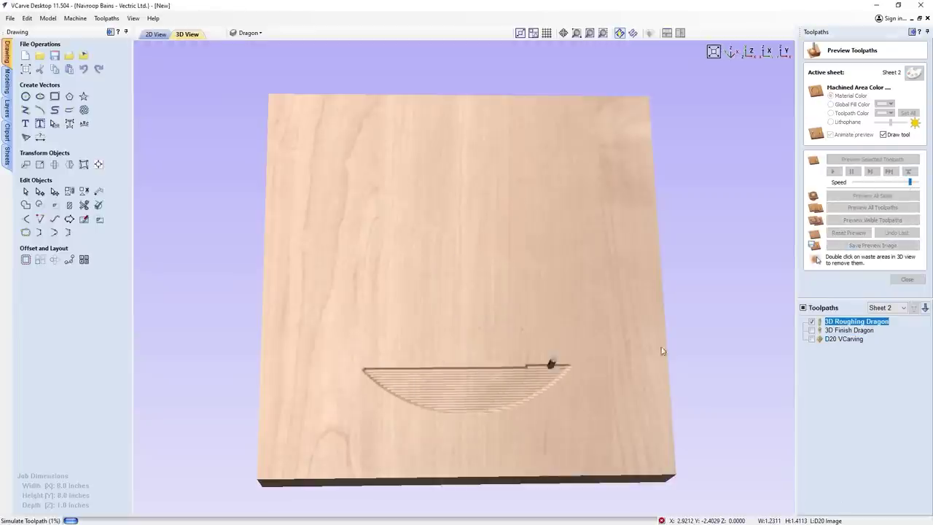
{"action": "left_click_drag", "start_coordinate": [442, 518], "coordinate": [525, 505]}
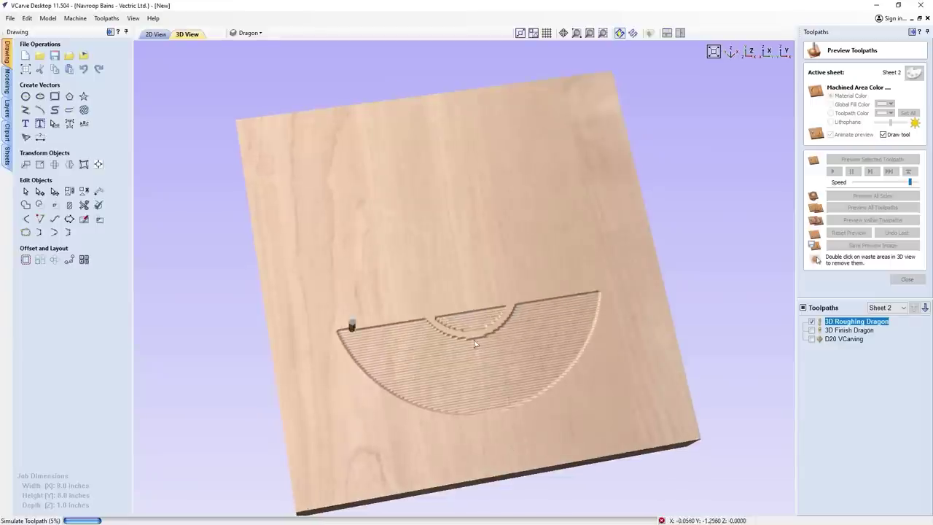
{"action": "left_click_drag", "start_coordinate": [486, 371], "coordinate": [454, 349]}
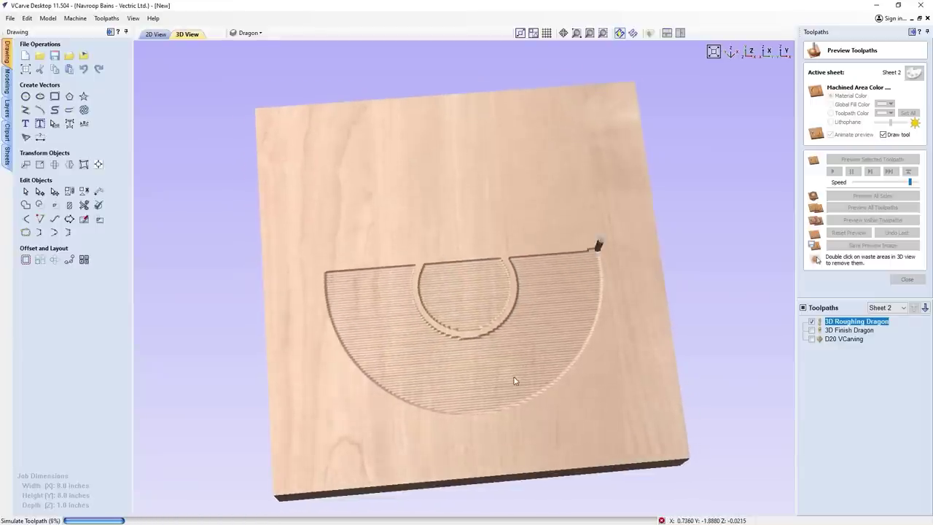
{"action": "left_click_drag", "start_coordinate": [511, 364], "coordinate": [475, 329]}
{"action": "scroll", "coordinate": [466, 291], "scroll_direction": "up", "scroll_amount": 5}
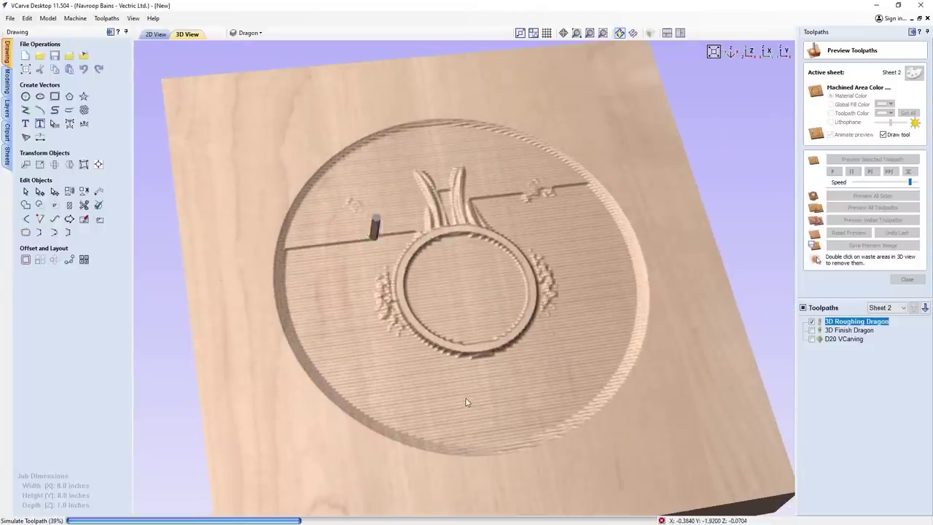
{"action": "left_click_drag", "start_coordinate": [466, 404], "coordinate": [513, 472]}
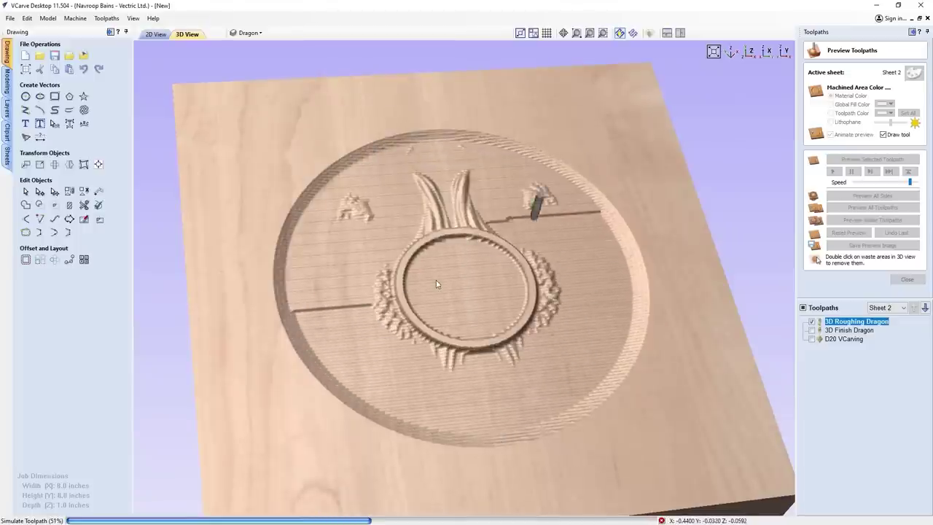
{"action": "left_click_drag", "start_coordinate": [444, 269], "coordinate": [461, 302]}
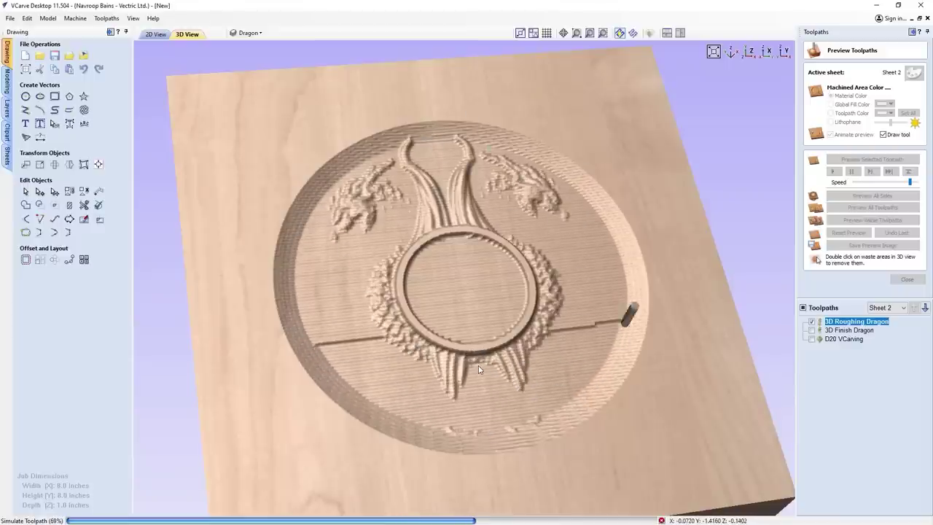
{"action": "left_click_drag", "start_coordinate": [910, 181], "coordinate": [916, 183]}
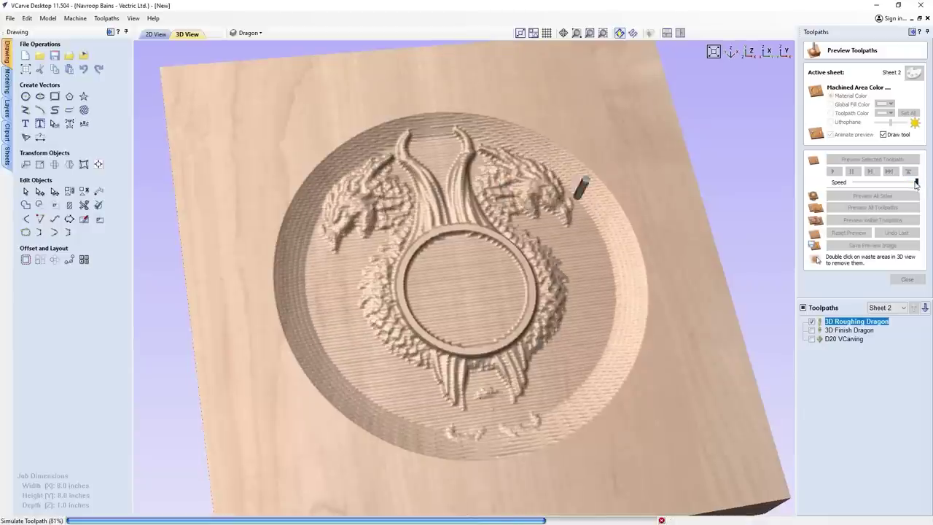
Preview the 3D Finish Dragon toolpath over the roughed dish, starting at a slower speed and raising it to maximum
{"action": "left_click", "coordinate": [849, 330]}
{"action": "left_click_drag", "start_coordinate": [495, 284], "coordinate": [463, 325]}
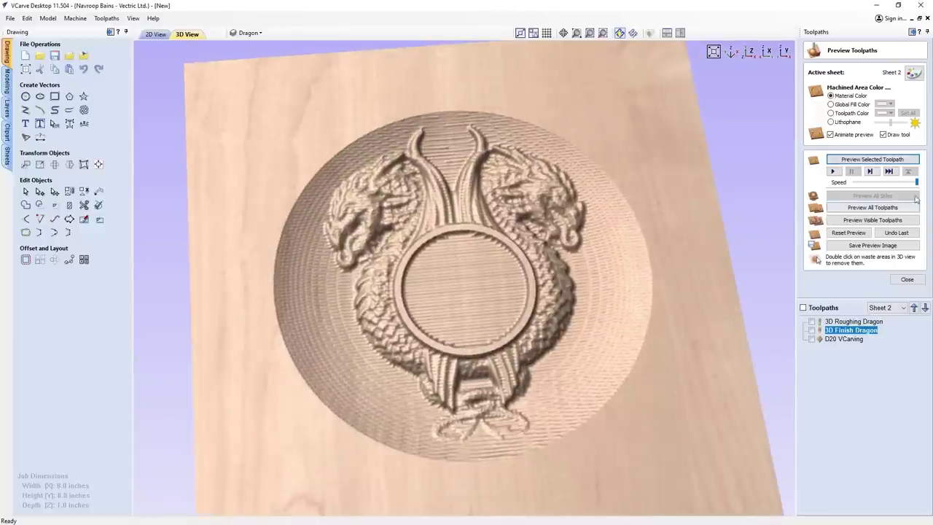
{"action": "left_click_drag", "start_coordinate": [917, 182], "coordinate": [909, 182]}
{"action": "left_click", "coordinate": [897, 160]}
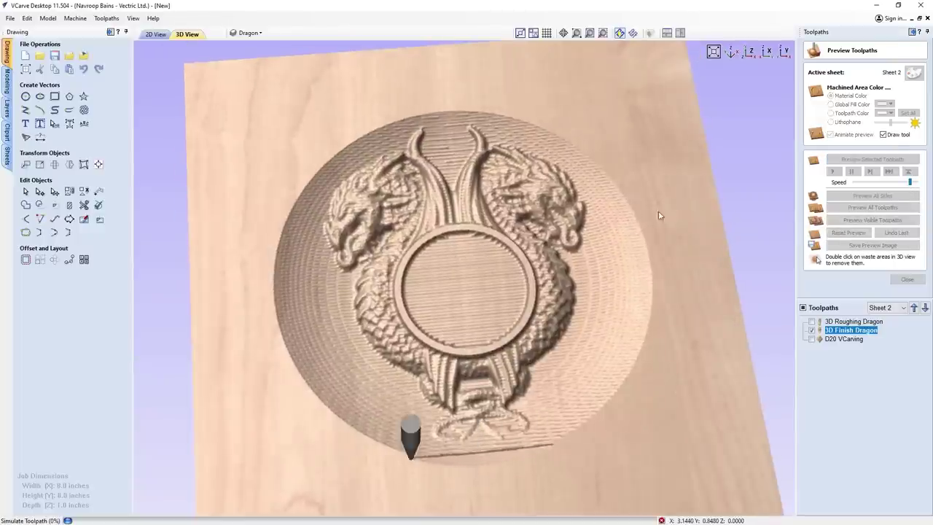
{"action": "left_click_drag", "start_coordinate": [484, 388], "coordinate": [484, 427]}
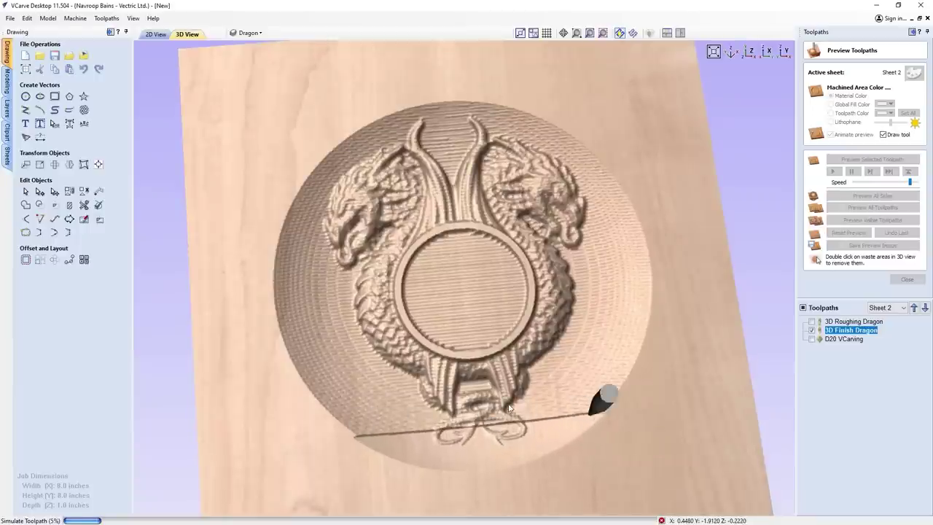
{"action": "left_click_drag", "start_coordinate": [492, 435], "coordinate": [477, 418]}
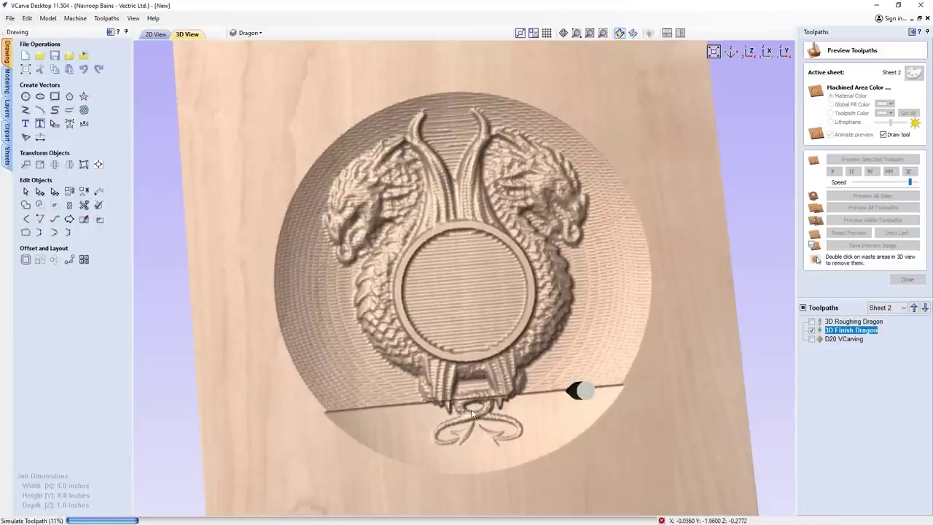
{"action": "left_click_drag", "start_coordinate": [472, 414], "coordinate": [439, 400]}
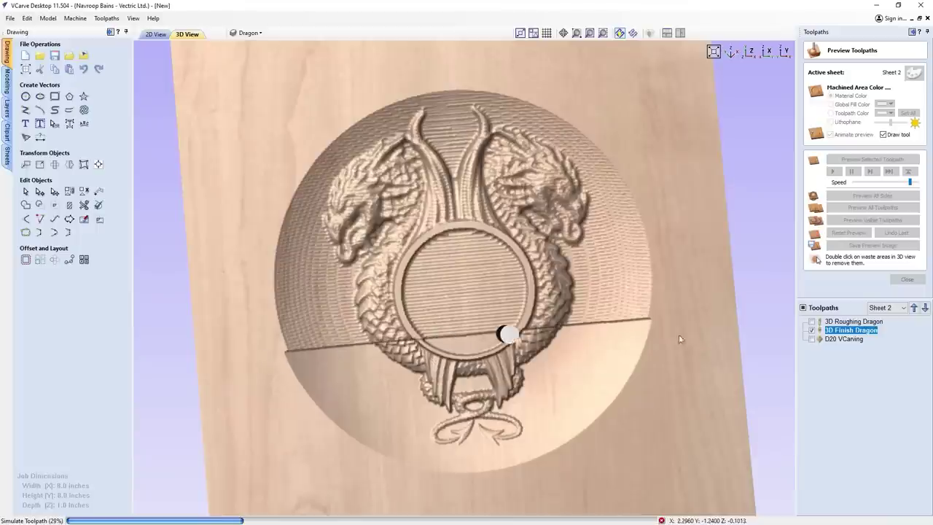
{"action": "left_click_drag", "start_coordinate": [909, 183], "coordinate": [916, 182]}
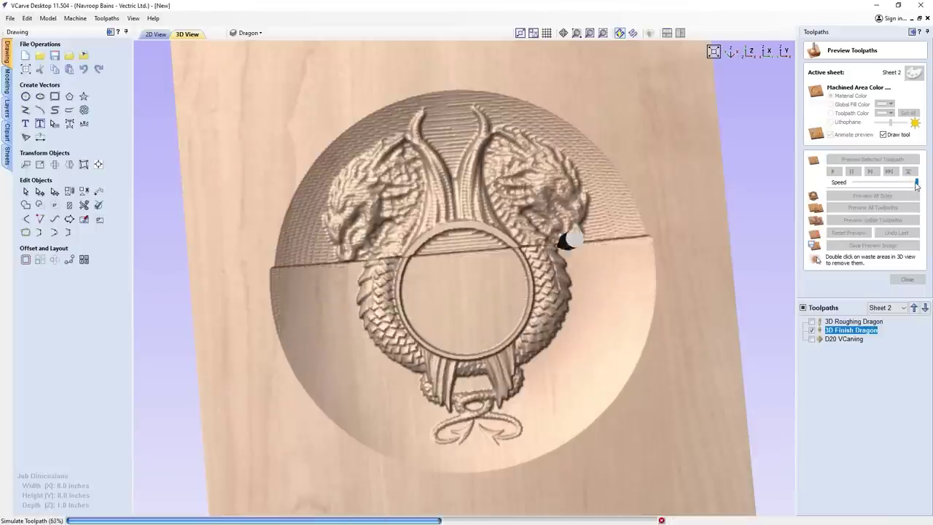
{"action": "mouse_move", "coordinate": [478, 322]}
{"action": "left_mouse_down"}
{"action": "mouse_move", "coordinate": [480, 218]}
{"action": "mouse_move", "coordinate": [477, 318]}
{"action": "left_mouse_up"}
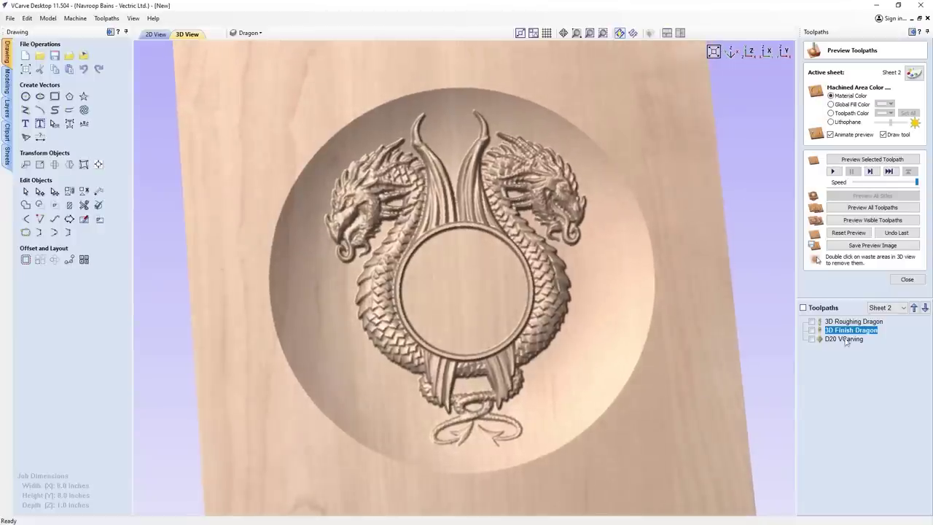
Preview the D20 VCarving toolpath inside the dragon ring, view the finished dish in 3D, and close the preview
{"action": "left_click", "coordinate": [860, 340]}
{"action": "left_click", "coordinate": [873, 159]}
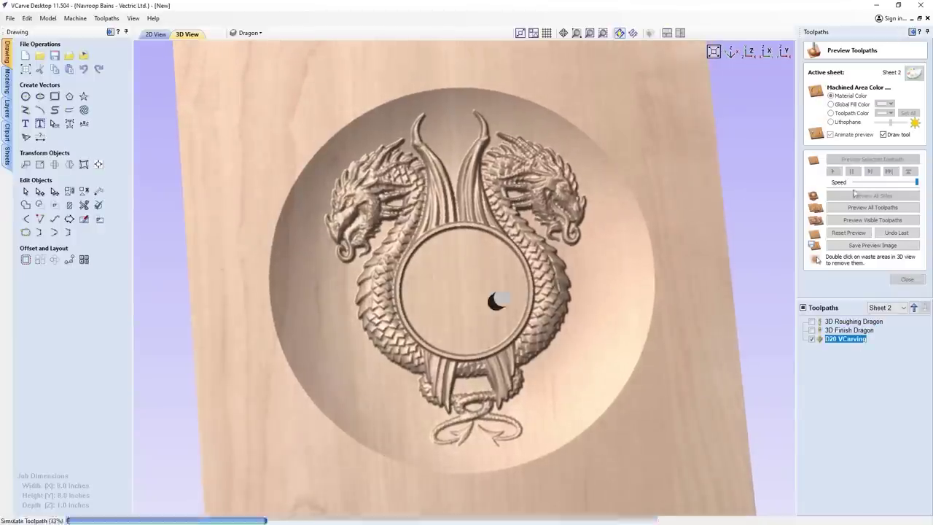
{"action": "left_click_drag", "start_coordinate": [493, 241], "coordinate": [467, 328]}
{"action": "scroll", "coordinate": [481, 317], "scroll_direction": "down", "scroll_amount": 3}
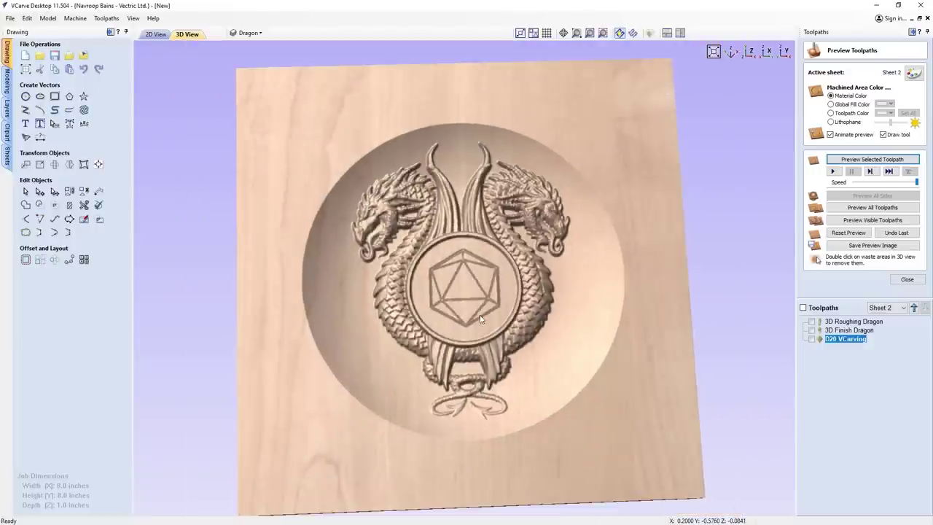
{"action": "left_click", "coordinate": [902, 280]}
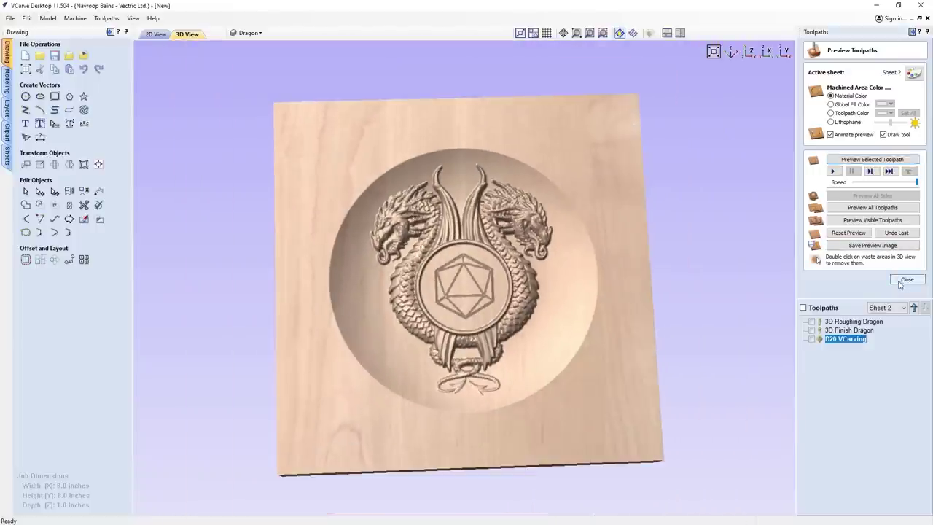
Check the save options for the D20 VCarving toolpath and close them without saving
{"action": "left_click", "coordinate": [864, 163]}
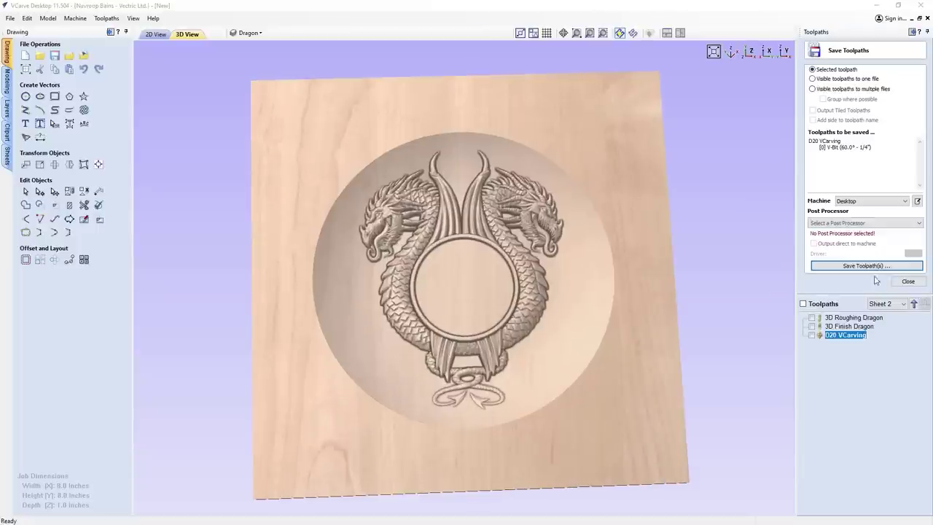
{"action": "left_click", "coordinate": [905, 281]}
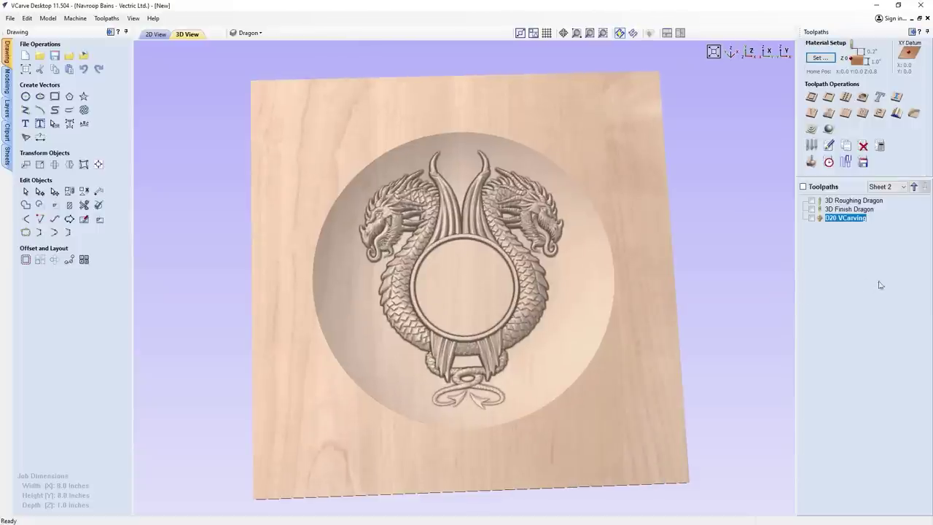
Switch to the 2D view and make Sheet 1 with the rolling tray and lid layout active
{"action": "left_click", "coordinate": [154, 35]}
{"action": "left_click_drag", "start_coordinate": [481, 511], "coordinate": [427, 450]}
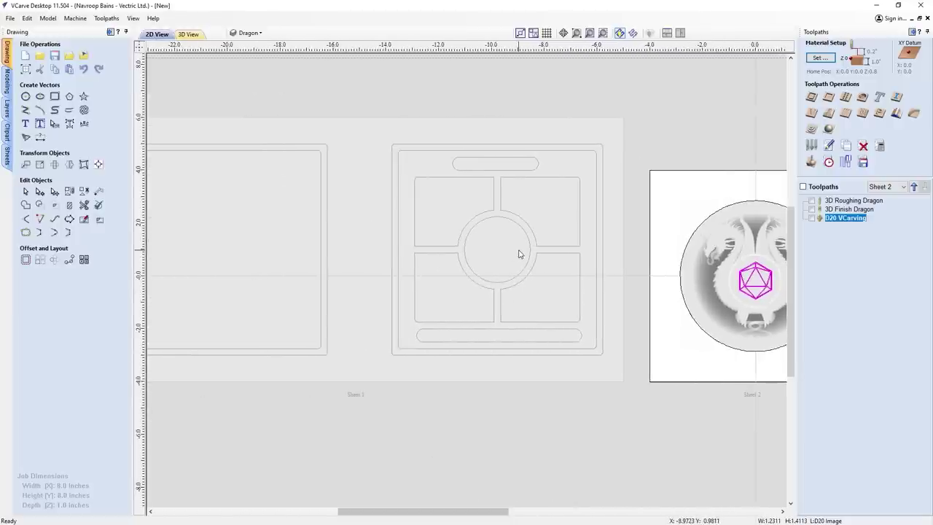
{"action": "left_click", "coordinate": [500, 295]}
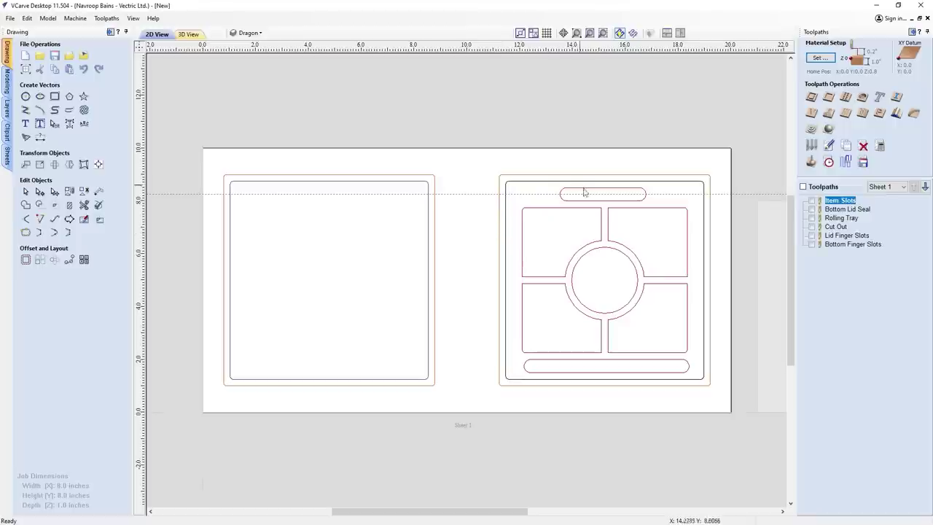